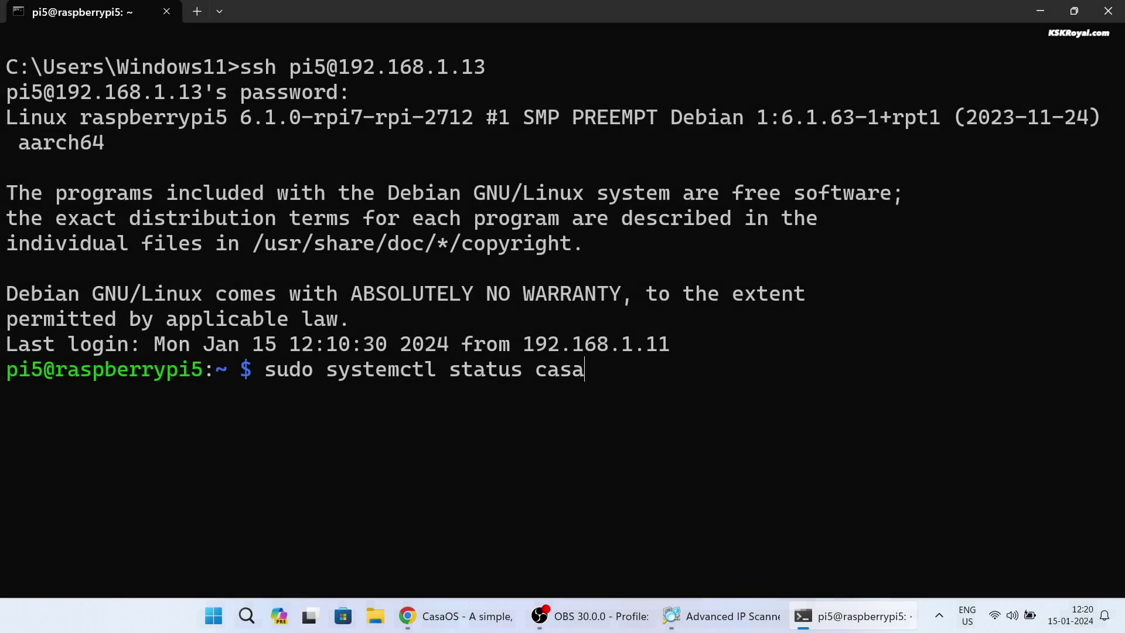
Step: Run 'sudo systemctl status casaos' over SSH to check the casaos service status
{"action": "type", "text": "os"}
{"action": "key", "text": "Return"}
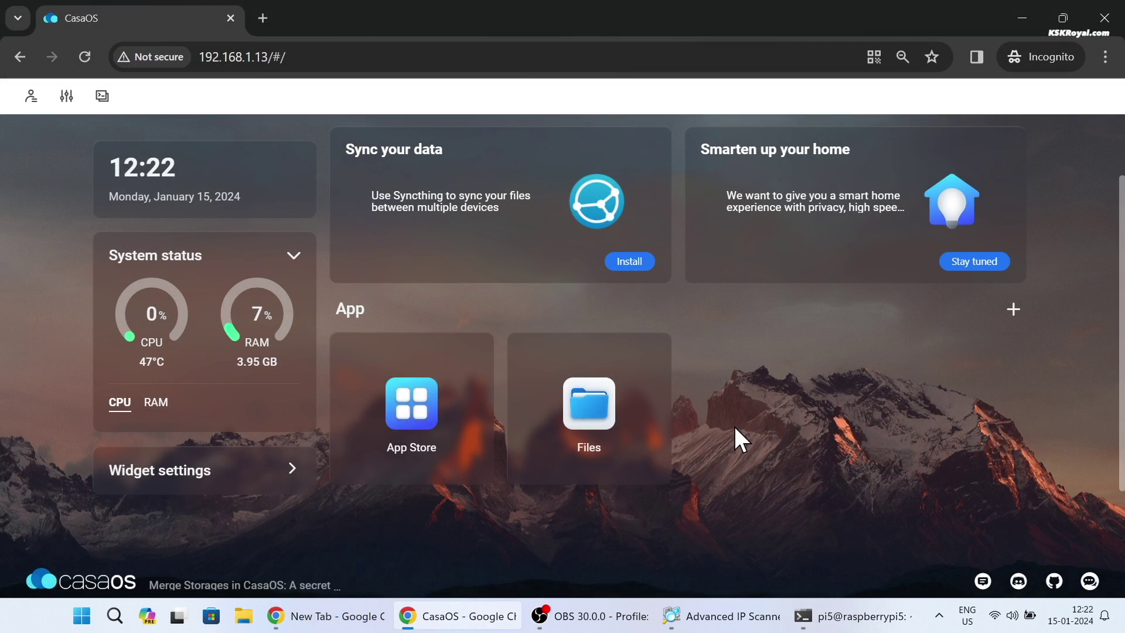
Step: Open the CasaOS App Store and scroll down through the installable apps list
{"action": "left_click", "coordinate": [417, 410]}
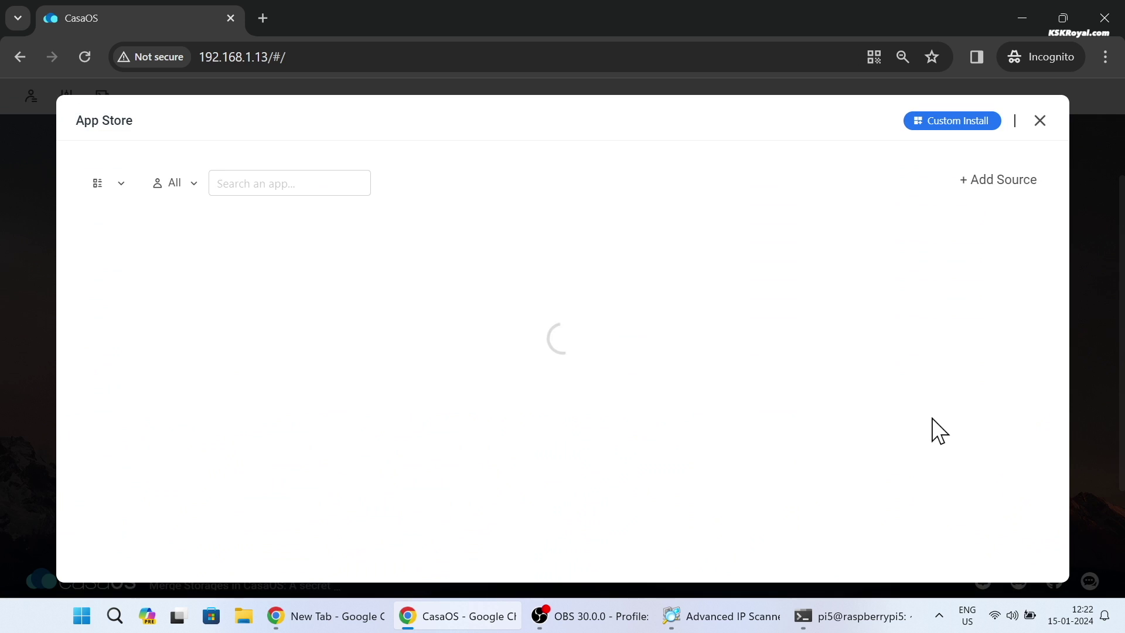
{"action": "scroll", "coordinate": [682, 442], "scroll_direction": "down", "scroll_amount": 5}
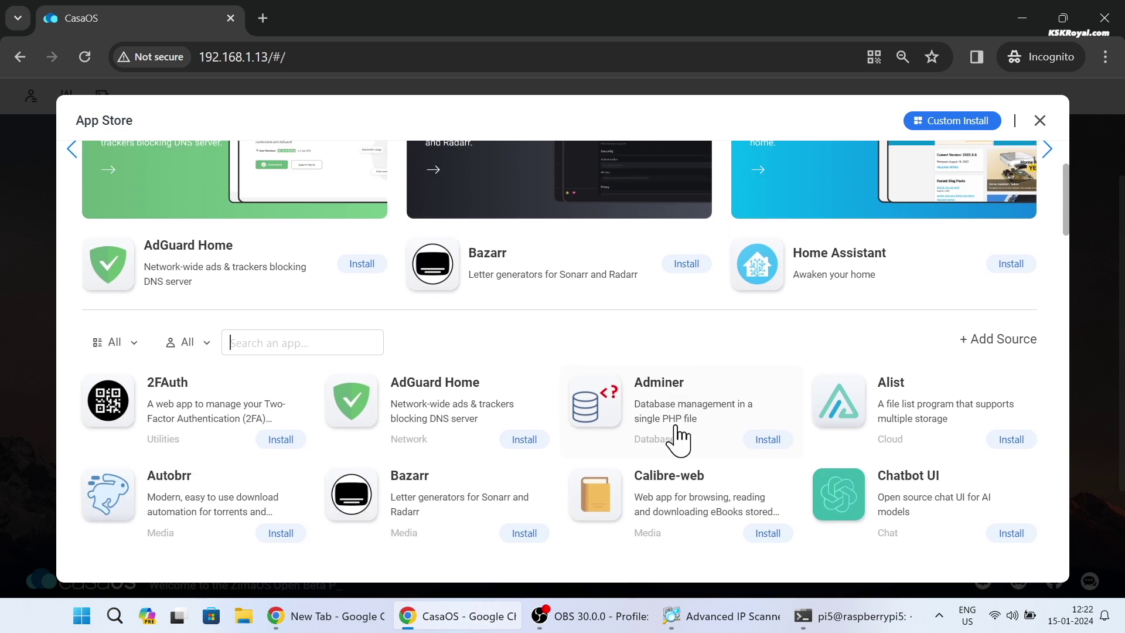
{"action": "left_click_drag", "start_coordinate": [1064, 233], "coordinate": [1068, 294]}
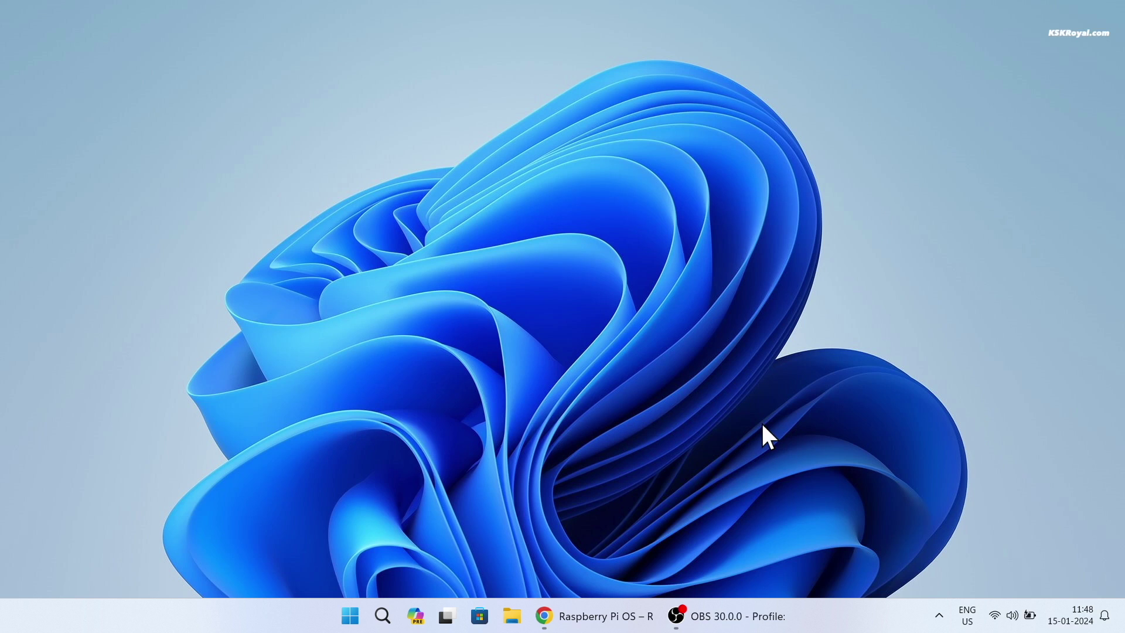
Step: Bring back the Raspberry Pi software page and scroll to the Imager section
{"action": "left_click", "coordinate": [603, 615]}
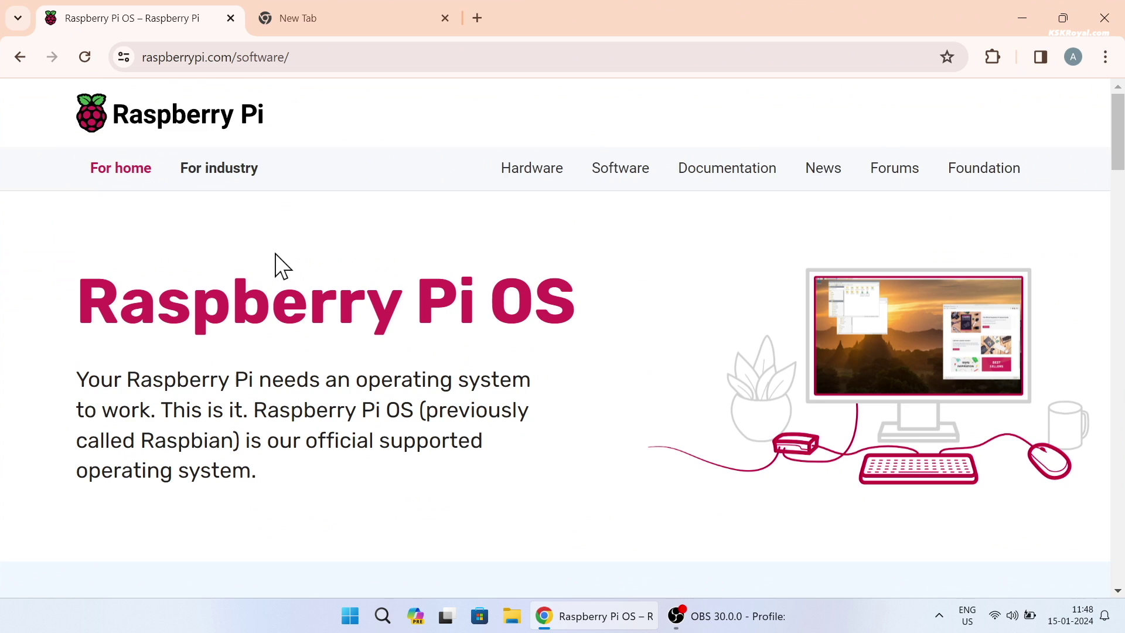
{"action": "scroll", "coordinate": [290, 273], "scroll_direction": "down", "scroll_amount": 7}
{"action": "double_click", "coordinate": [264, 237]}
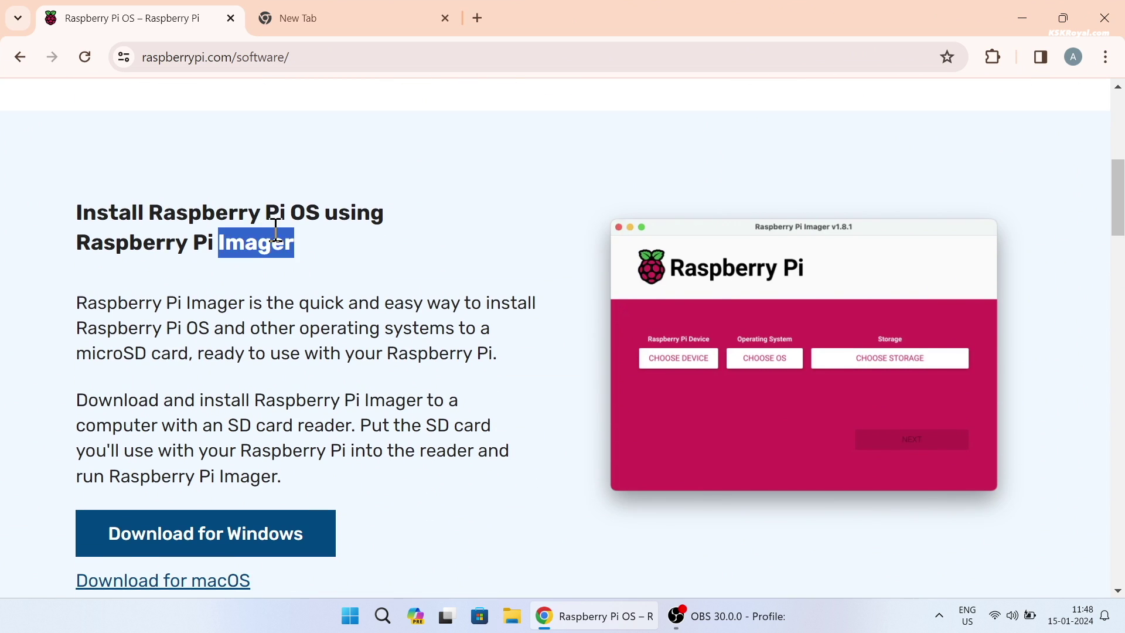
{"action": "triple_click", "coordinate": [199, 243]}
{"action": "scroll", "coordinate": [281, 361], "scroll_direction": "down", "scroll_amount": 3}
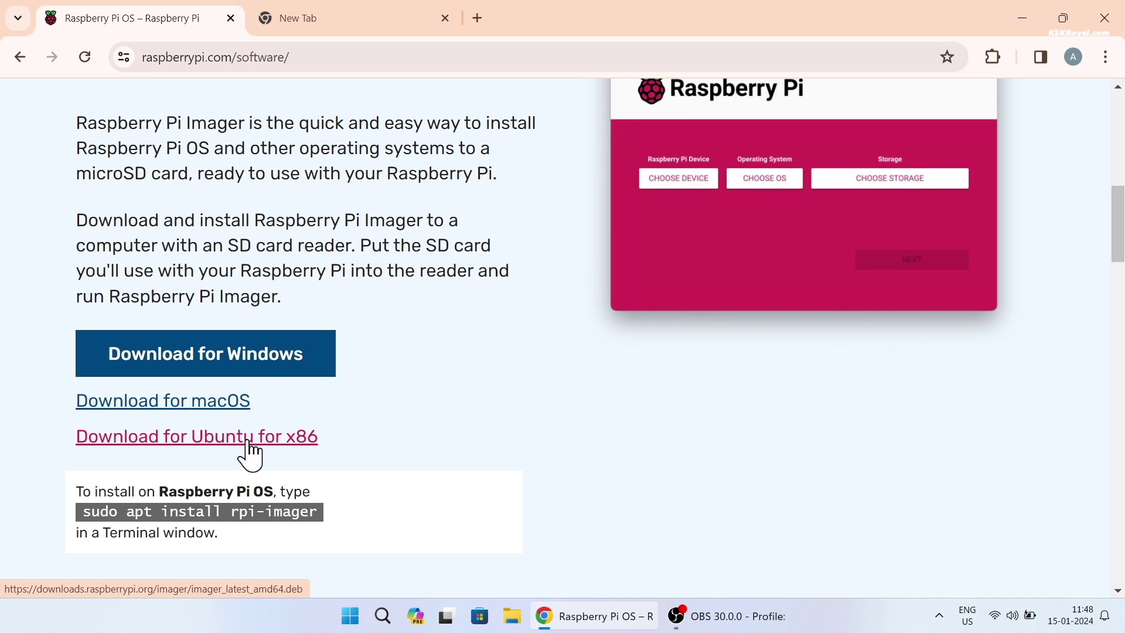
Step: Download Raspberry Pi Imager for Windows and open the finished installer from downloads
{"action": "left_click", "coordinate": [209, 355]}
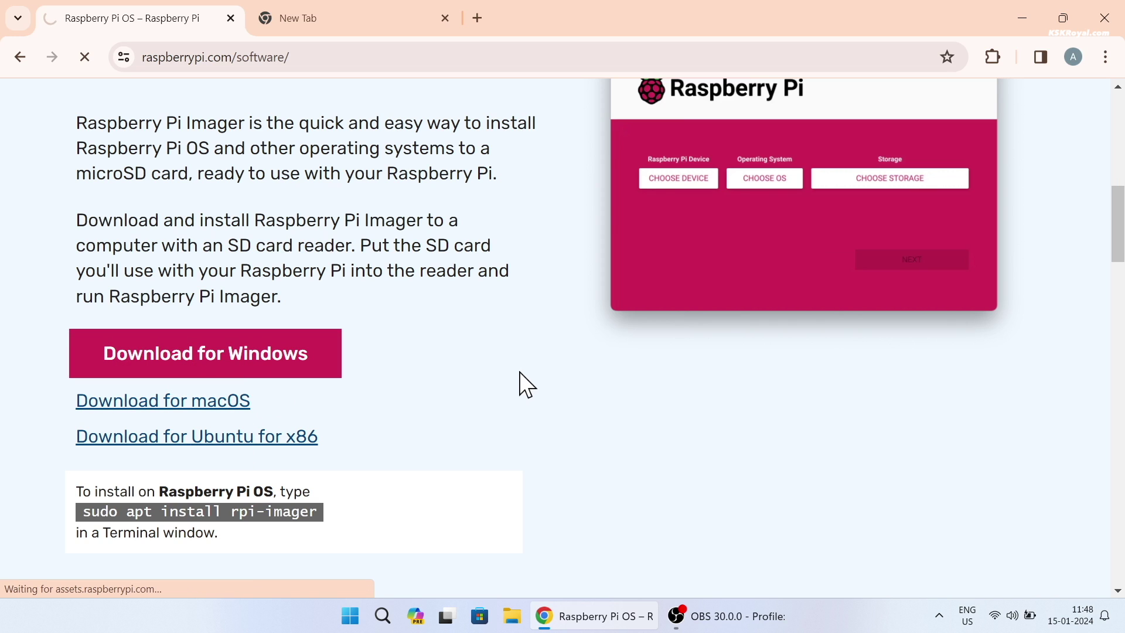
{"action": "left_click", "coordinate": [1007, 57]}
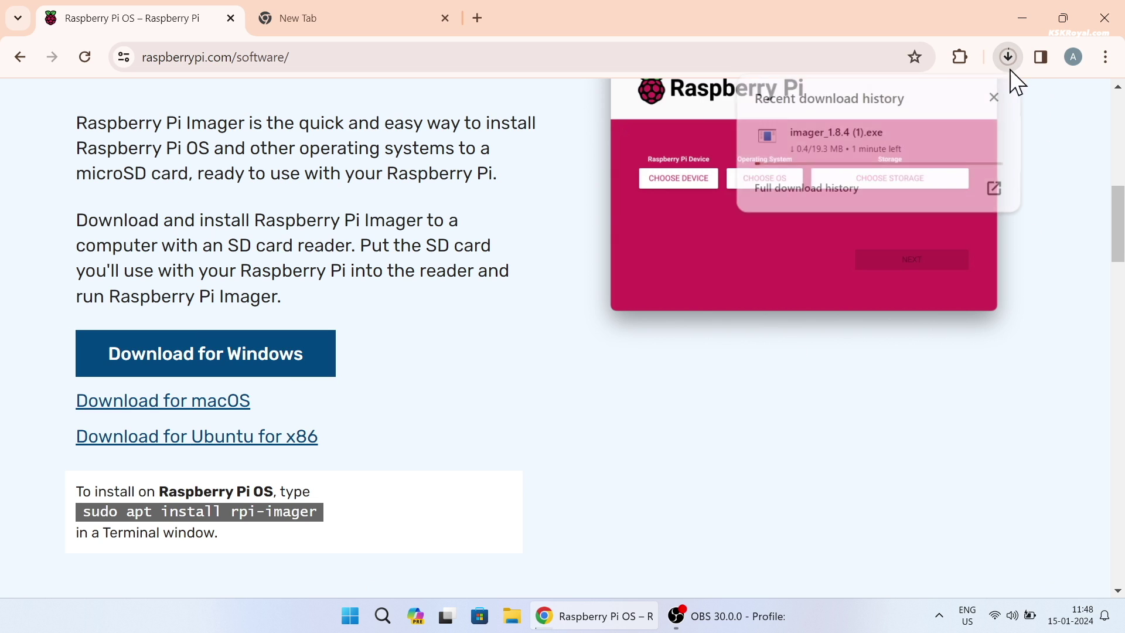
{"action": "left_click", "coordinate": [843, 151]}
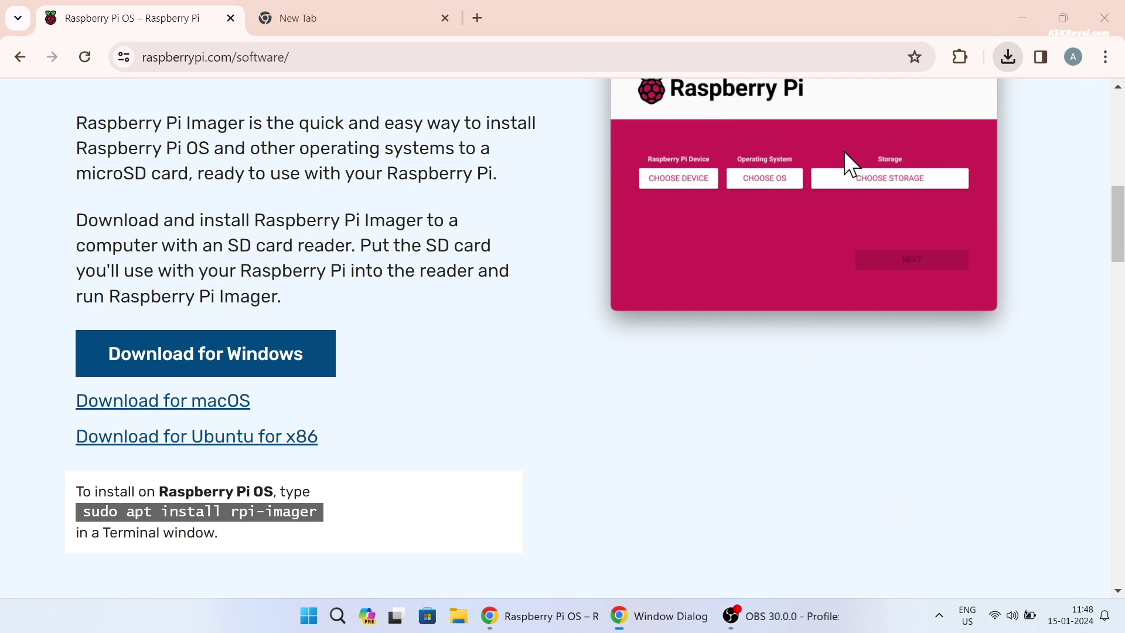
Step: Approve the UAC prompt, install Raspberry Pi Imager 1.8.4, and launch it on finish
{"action": "left_click", "coordinate": [1022, 18]}
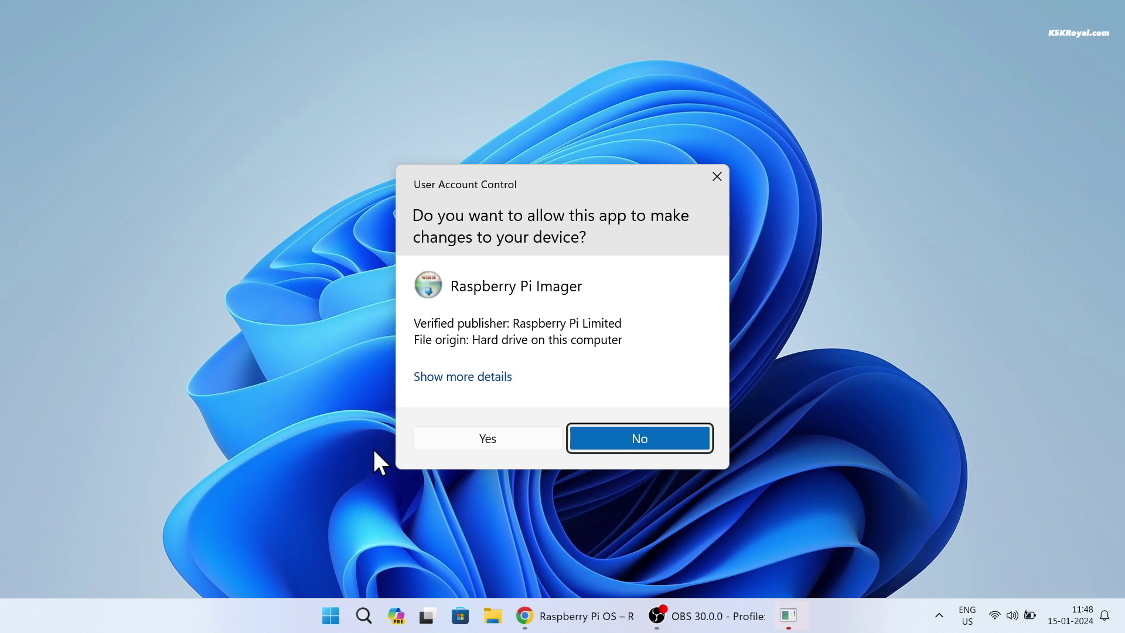
{"action": "left_click", "coordinate": [465, 436]}
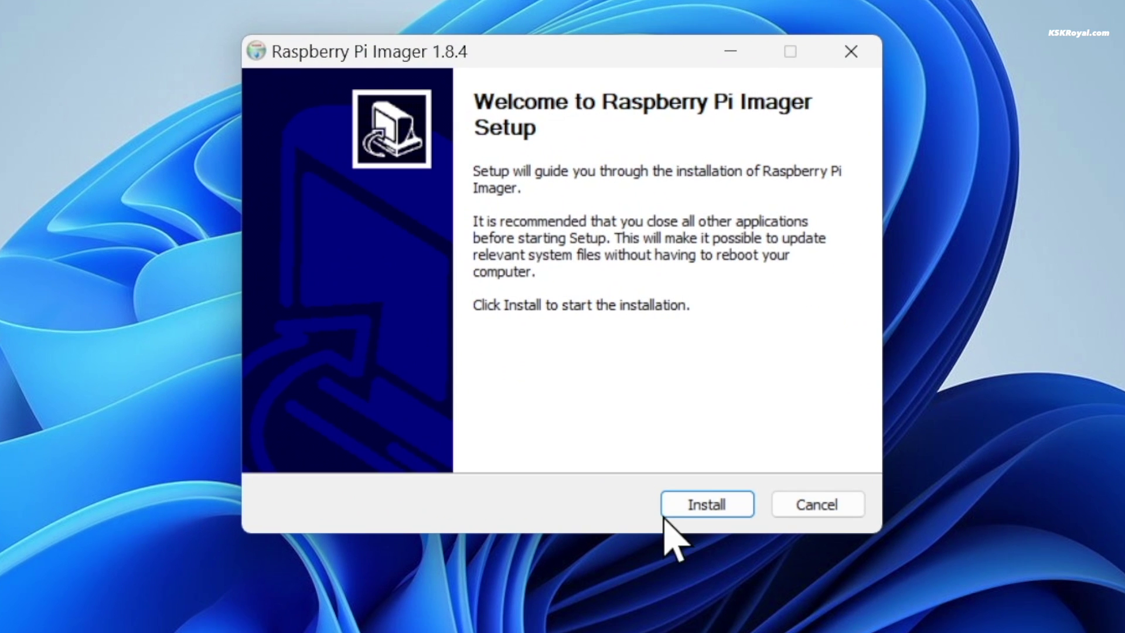
{"action": "left_click", "coordinate": [635, 425]}
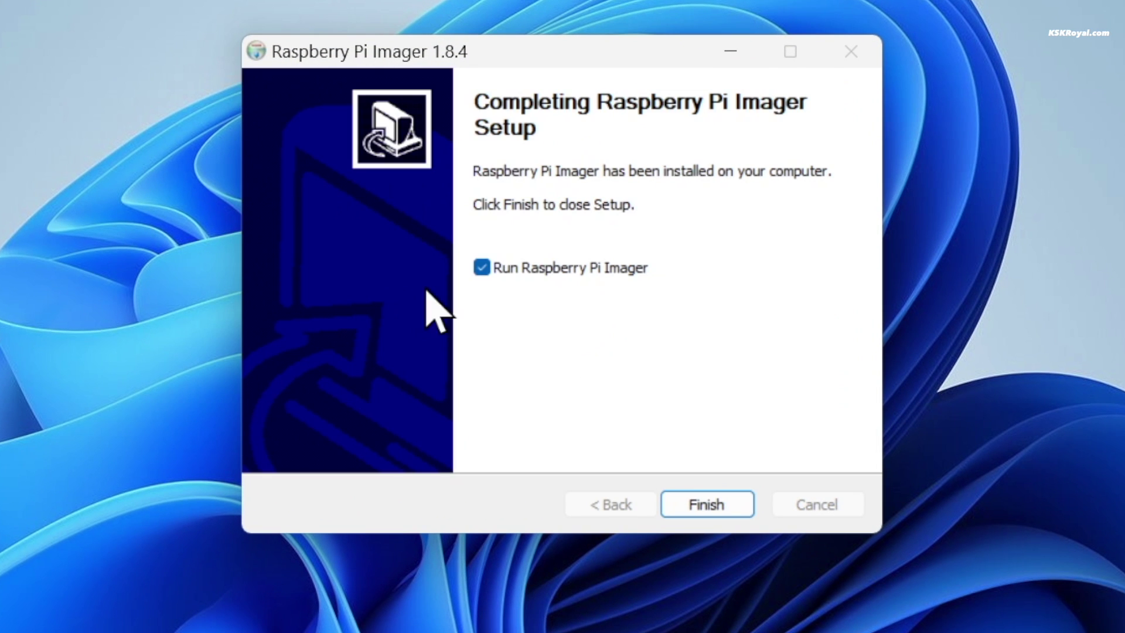
{"action": "left_click", "coordinate": [724, 499]}
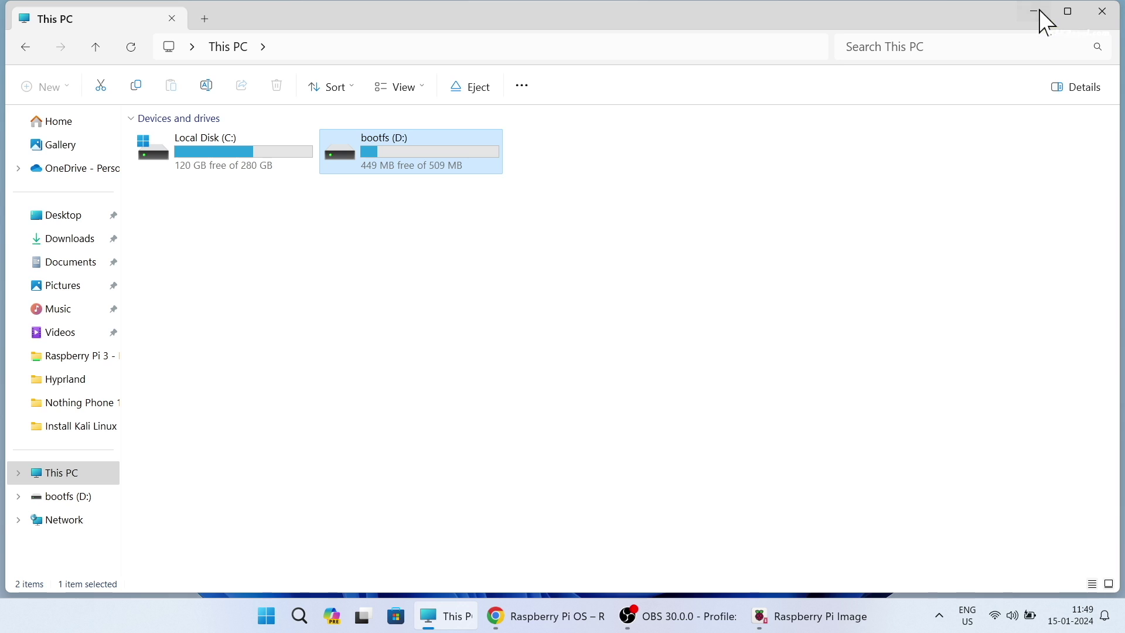
Step: Choose Raspberry Pi 5 as the target device in Raspberry Pi Imager
{"action": "left_click", "coordinate": [1039, 10]}
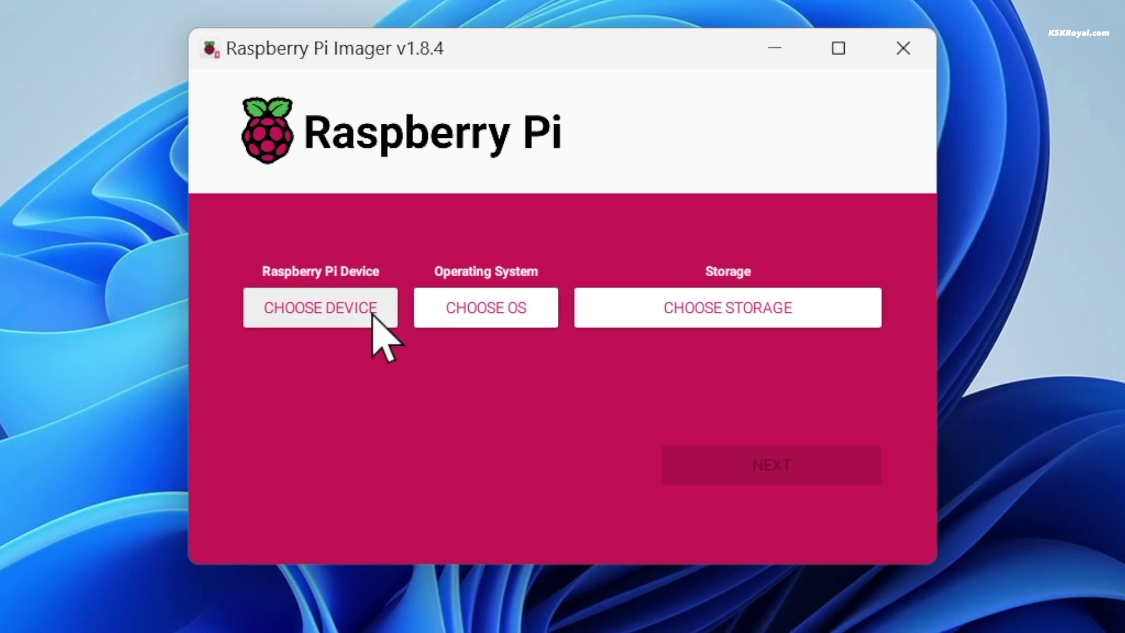
{"action": "left_click", "coordinate": [465, 315]}
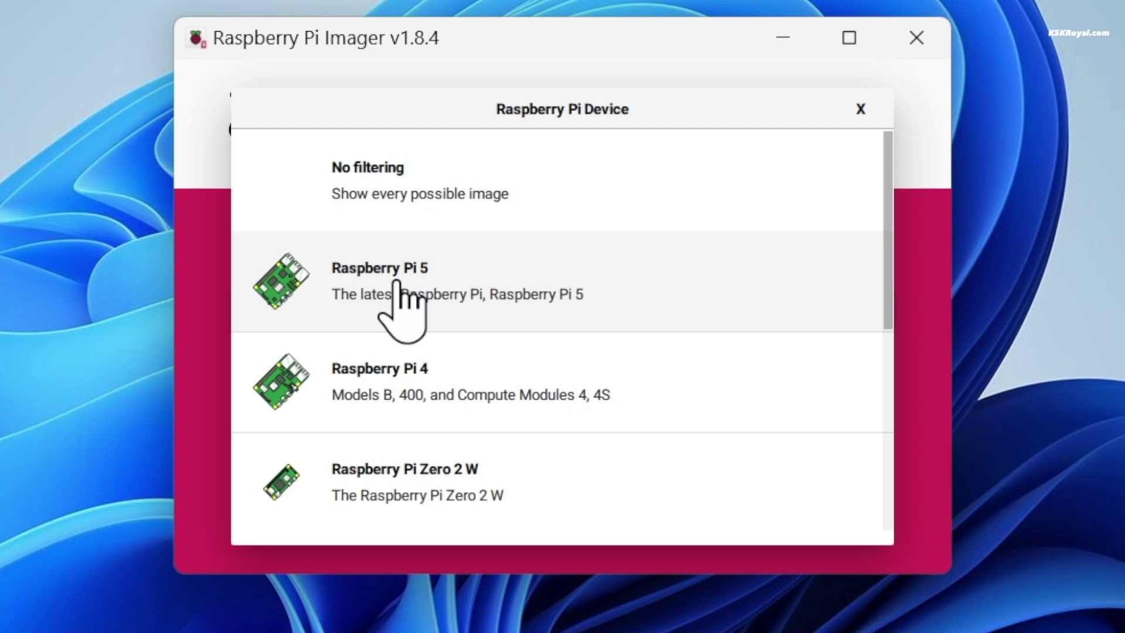
{"action": "left_click", "coordinate": [491, 295]}
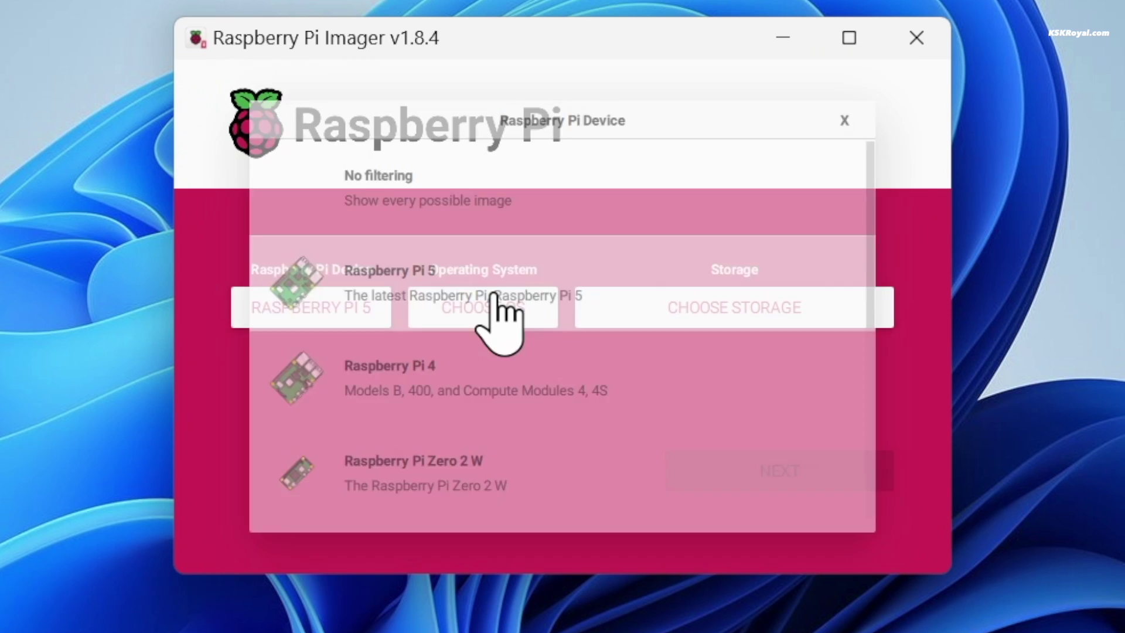
Step: Browse the OS lists, including Ubuntu images, ending on the Raspberry Pi OS (other) list
{"action": "left_click", "coordinate": [501, 308]}
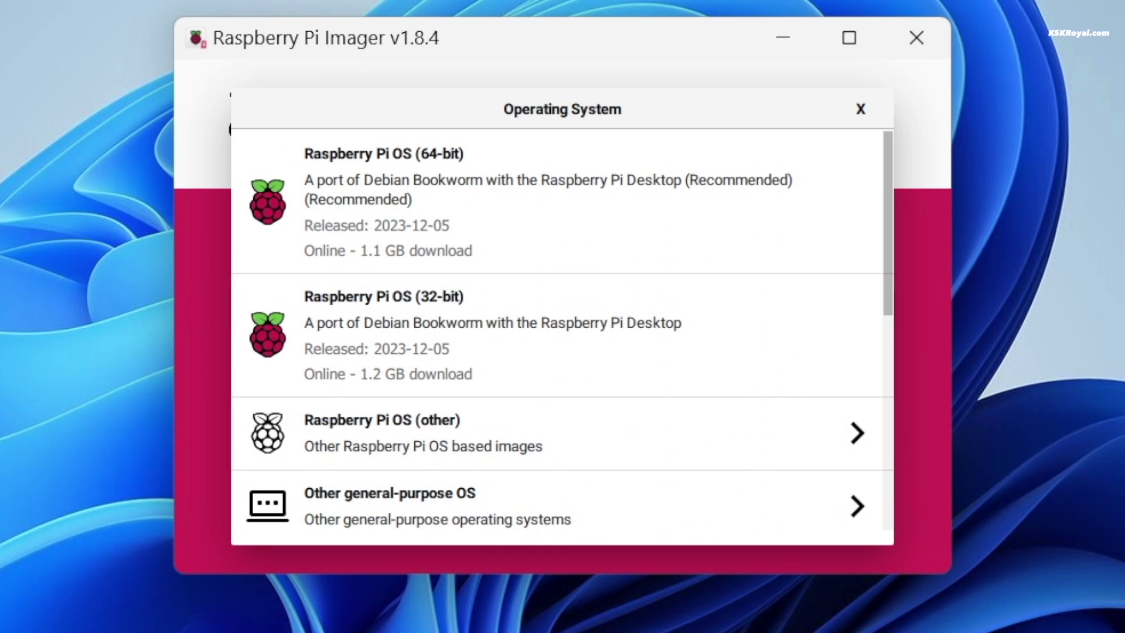
{"action": "left_click", "coordinate": [693, 436]}
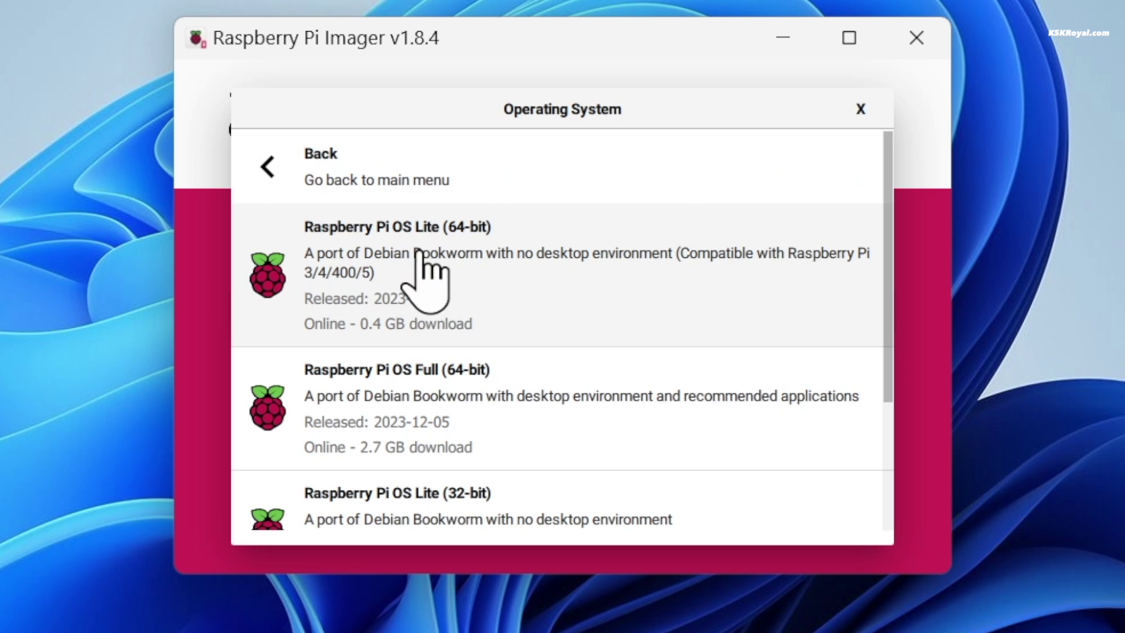
{"action": "left_click", "coordinate": [426, 210]}
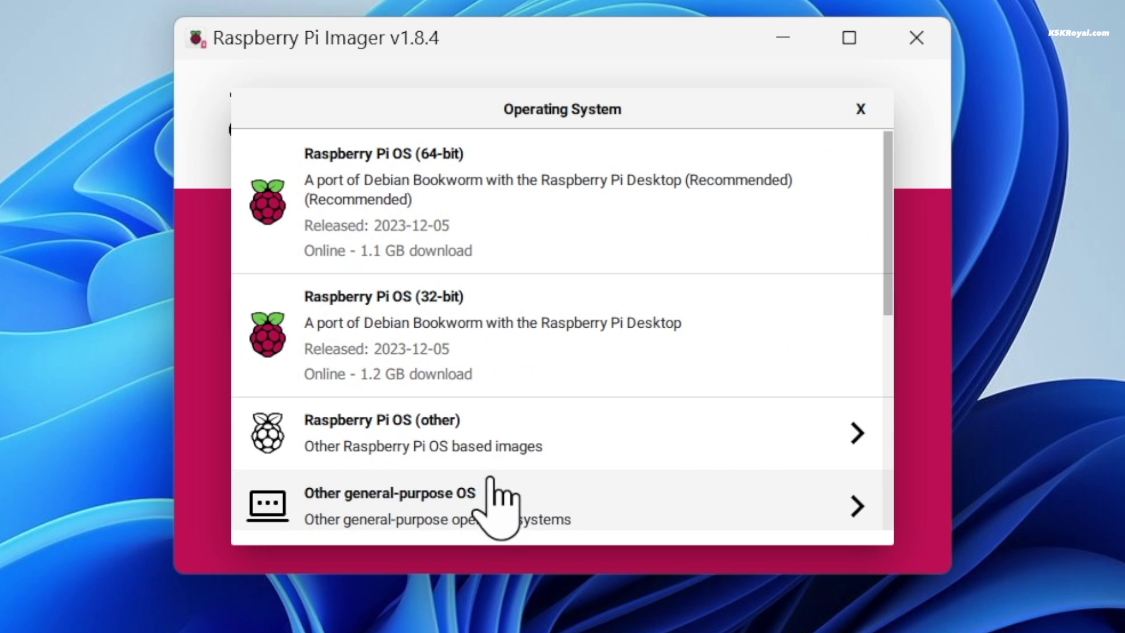
{"action": "left_click", "coordinate": [492, 486]}
{"action": "left_click", "coordinate": [406, 268]}
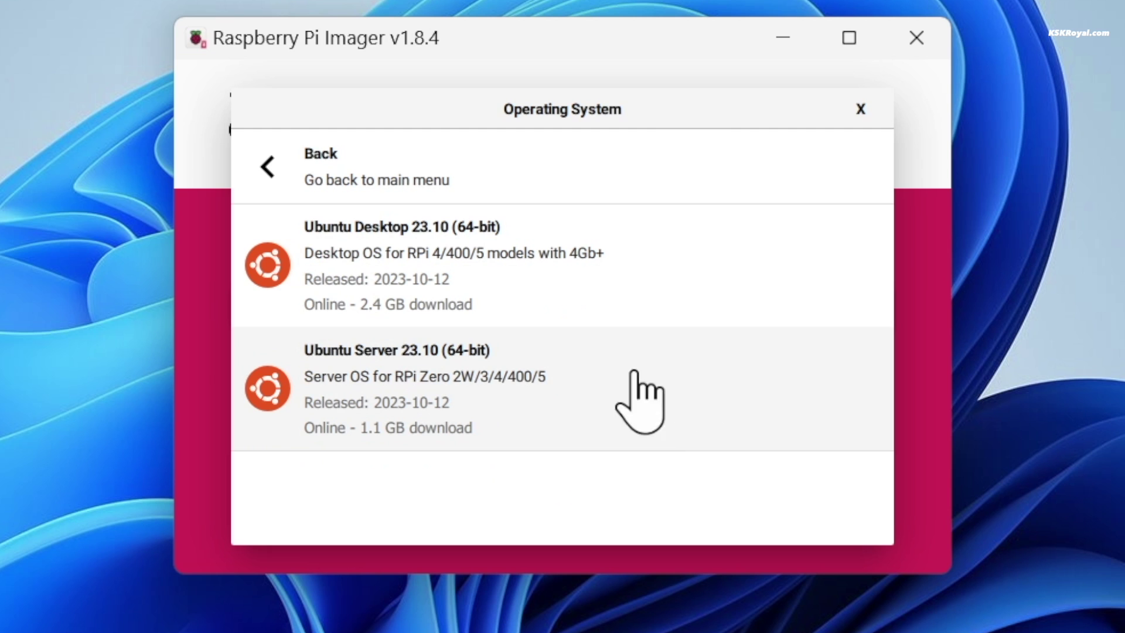
{"action": "left_click", "coordinate": [364, 162]}
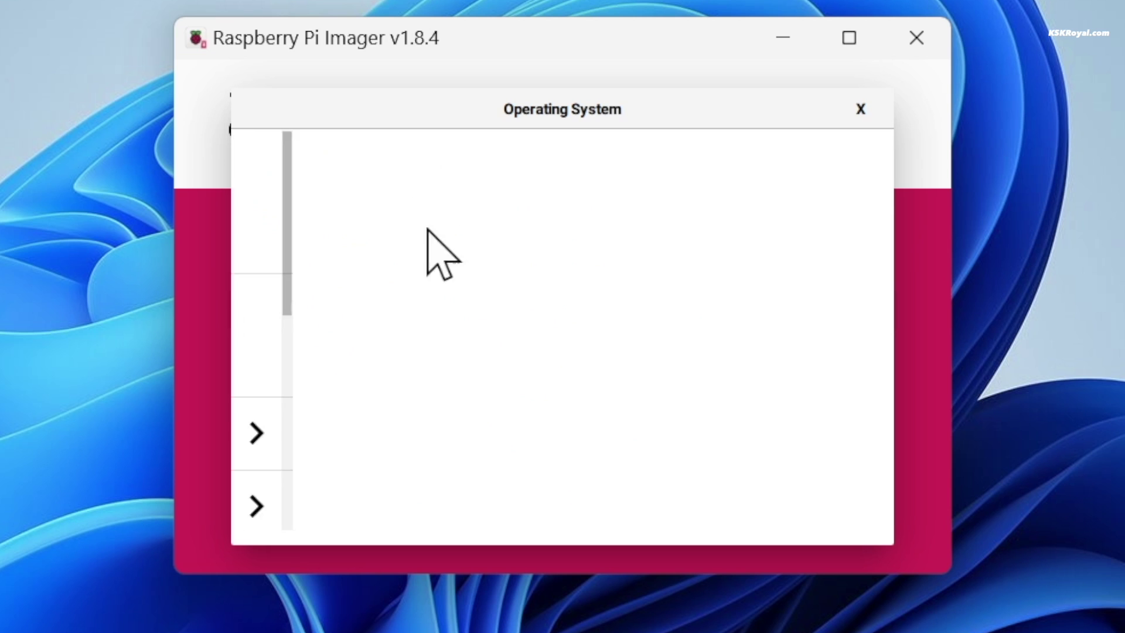
{"action": "left_click", "coordinate": [522, 457]}
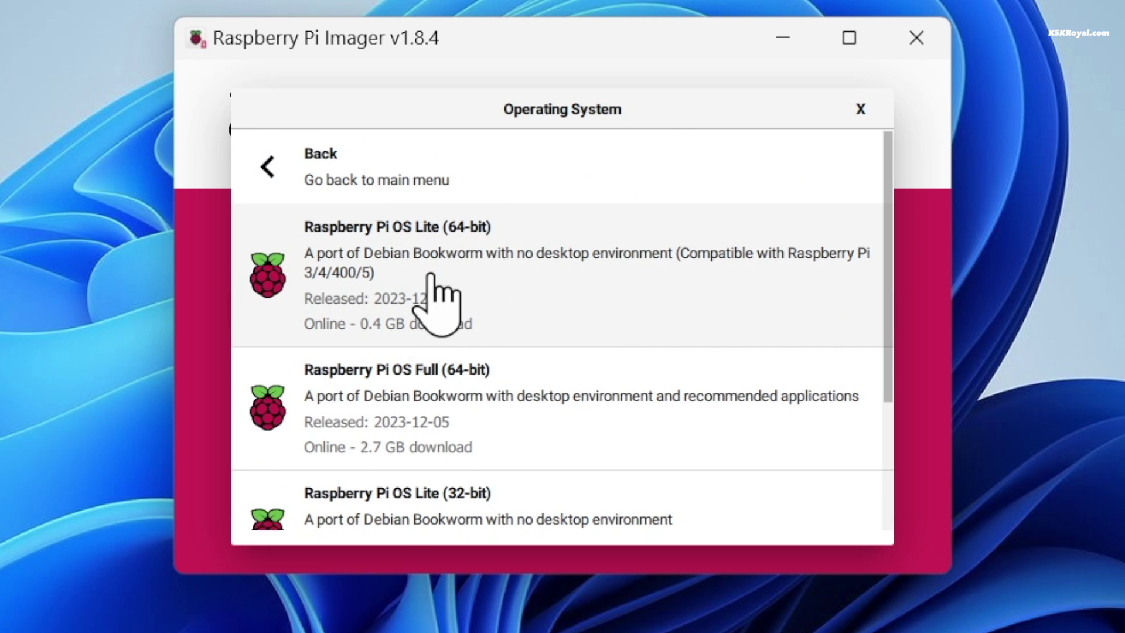
Step: Choose Raspberry Pi OS Lite (64-bit) and the 63.9 GB USB drive, then continue
{"action": "left_click", "coordinate": [623, 287]}
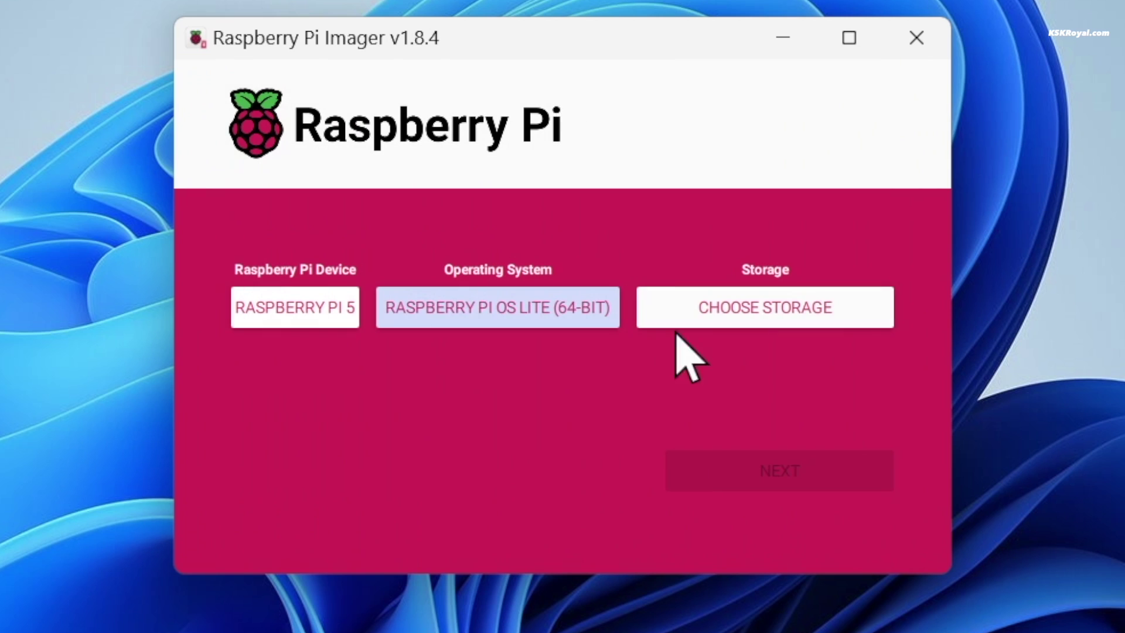
{"action": "left_click", "coordinate": [711, 331]}
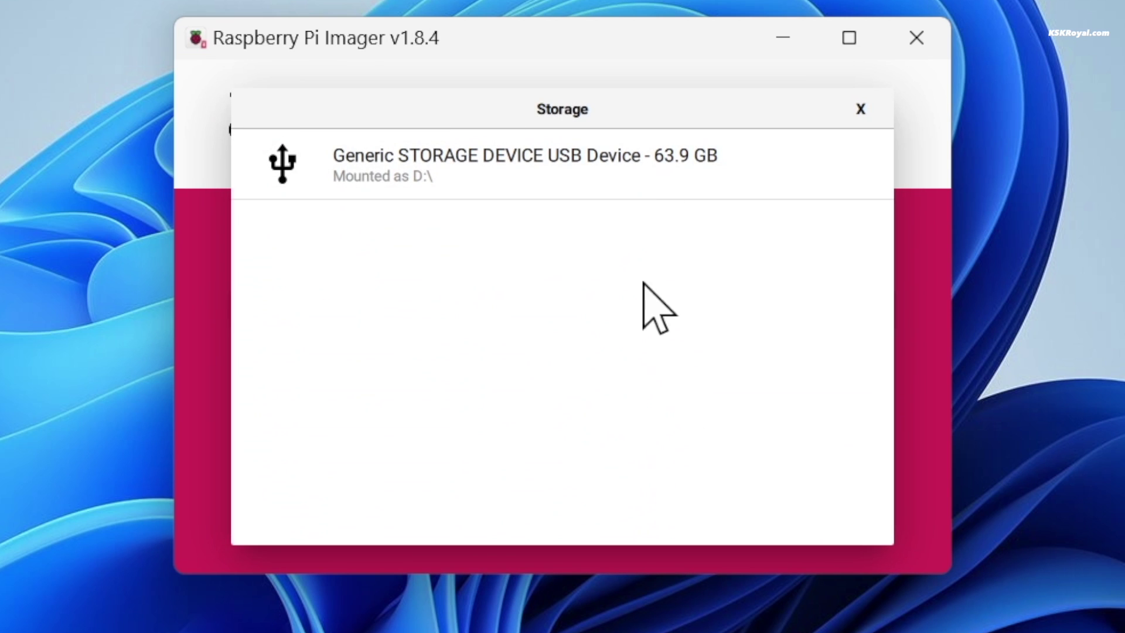
{"action": "left_click", "coordinate": [530, 176]}
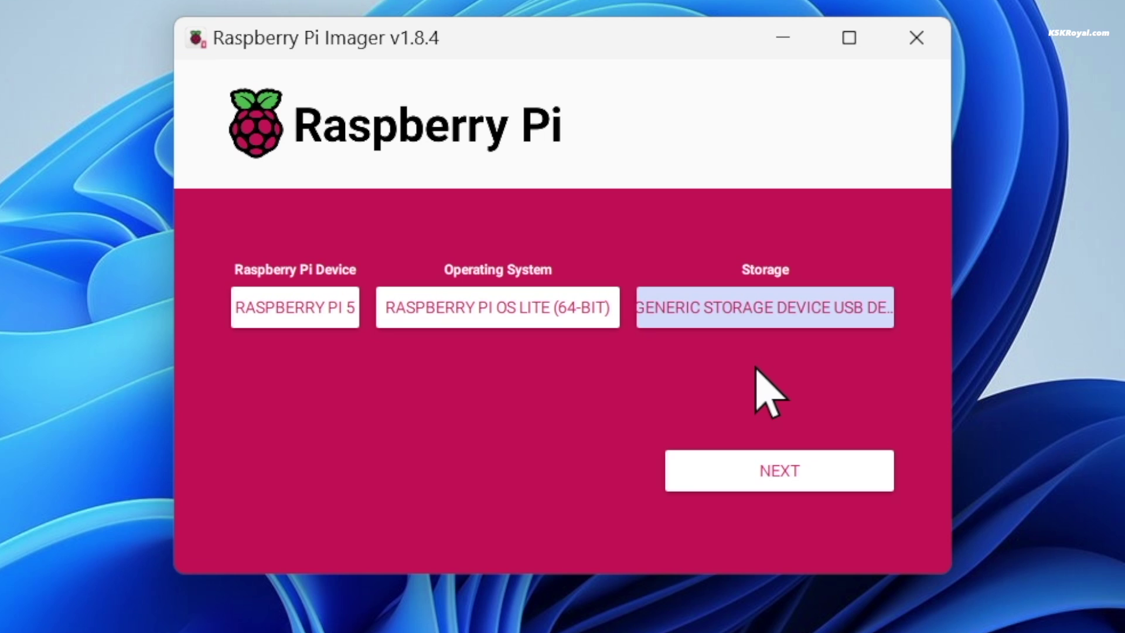
{"action": "left_click", "coordinate": [774, 475]}
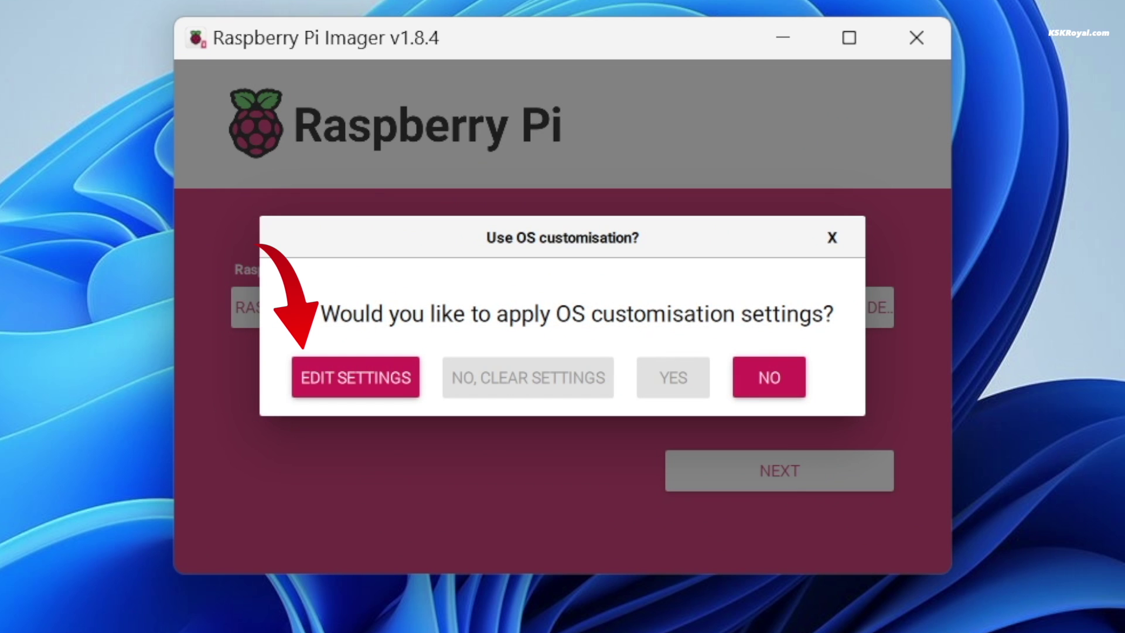
Step: Enable the custom hostname raspberrypi5 and set a username and password
{"action": "left_click", "coordinate": [340, 386]}
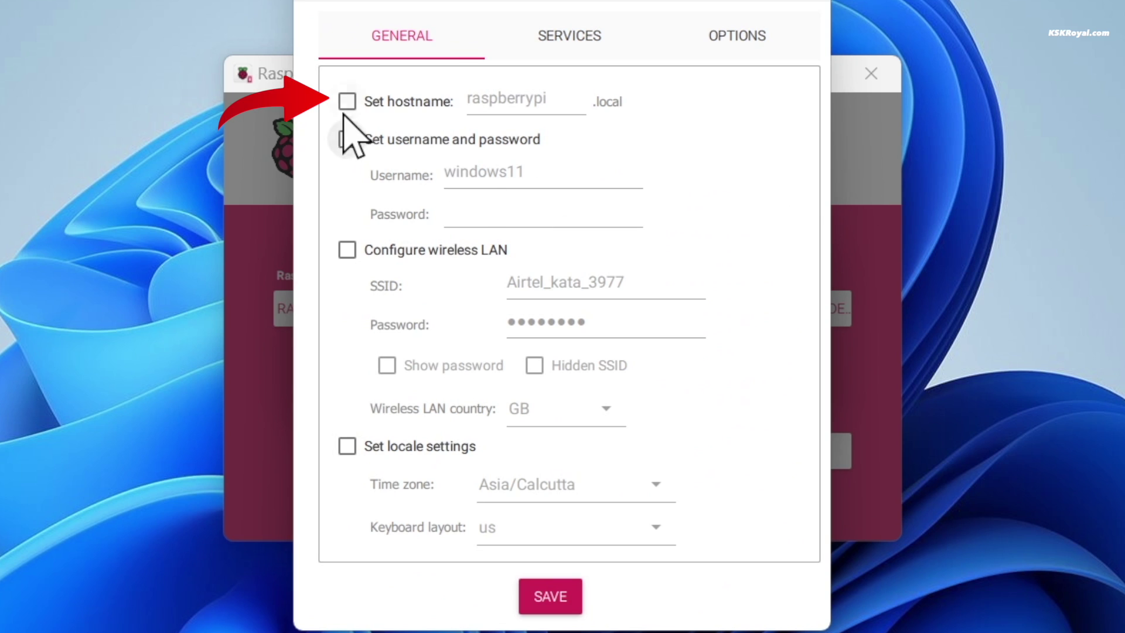
{"action": "left_click", "coordinate": [348, 102]}
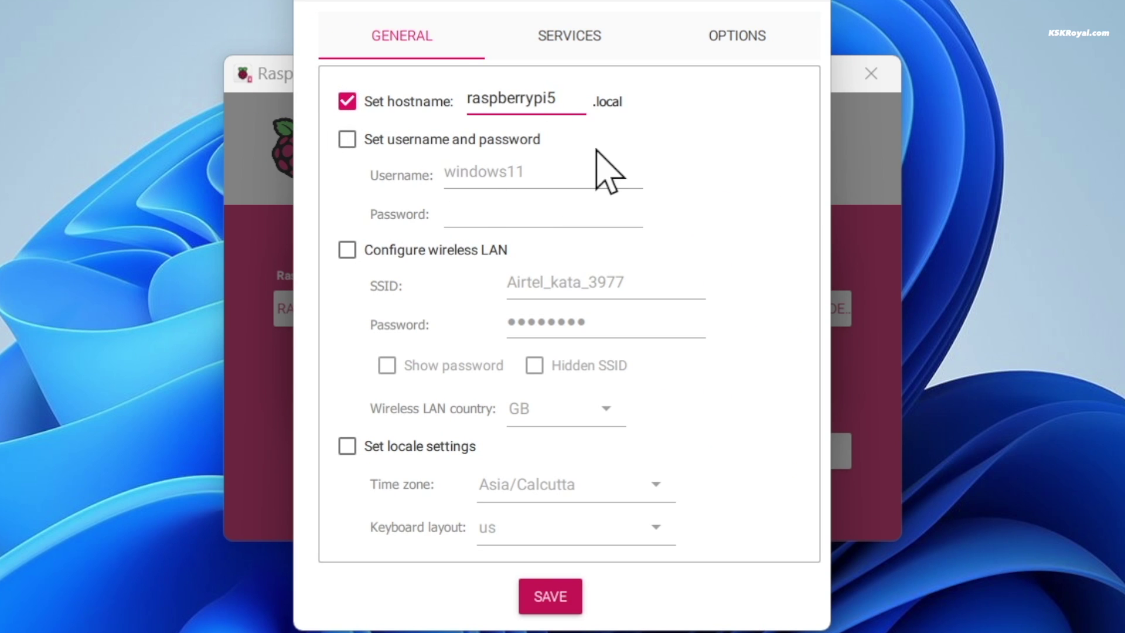
{"action": "left_click", "coordinate": [347, 138]}
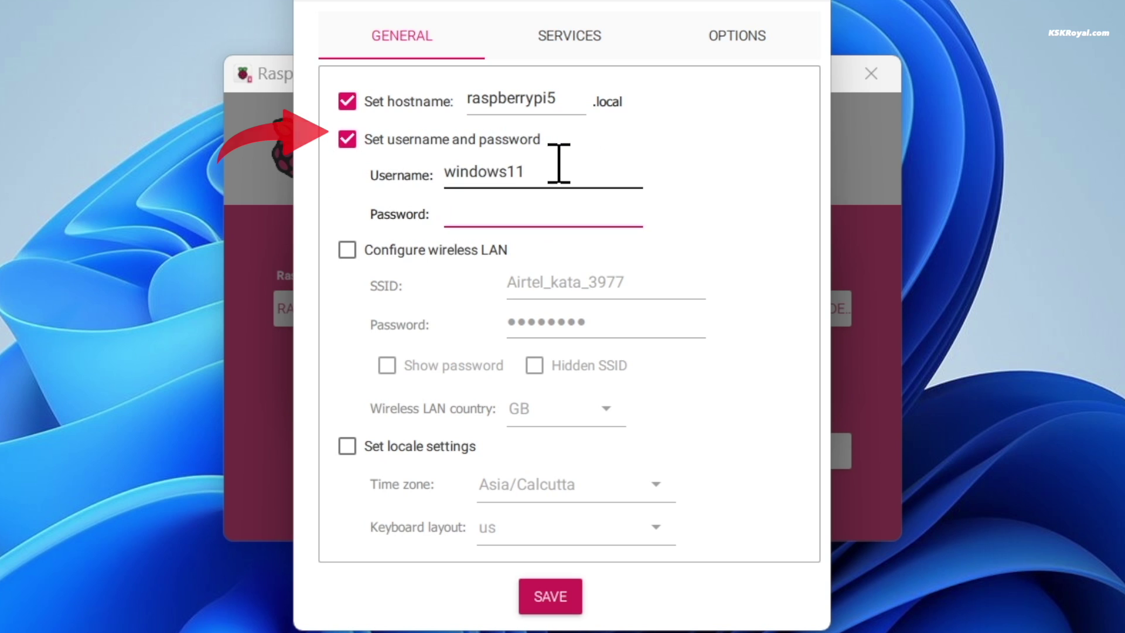
{"action": "left_click_drag", "start_coordinate": [559, 164], "coordinate": [431, 176]}
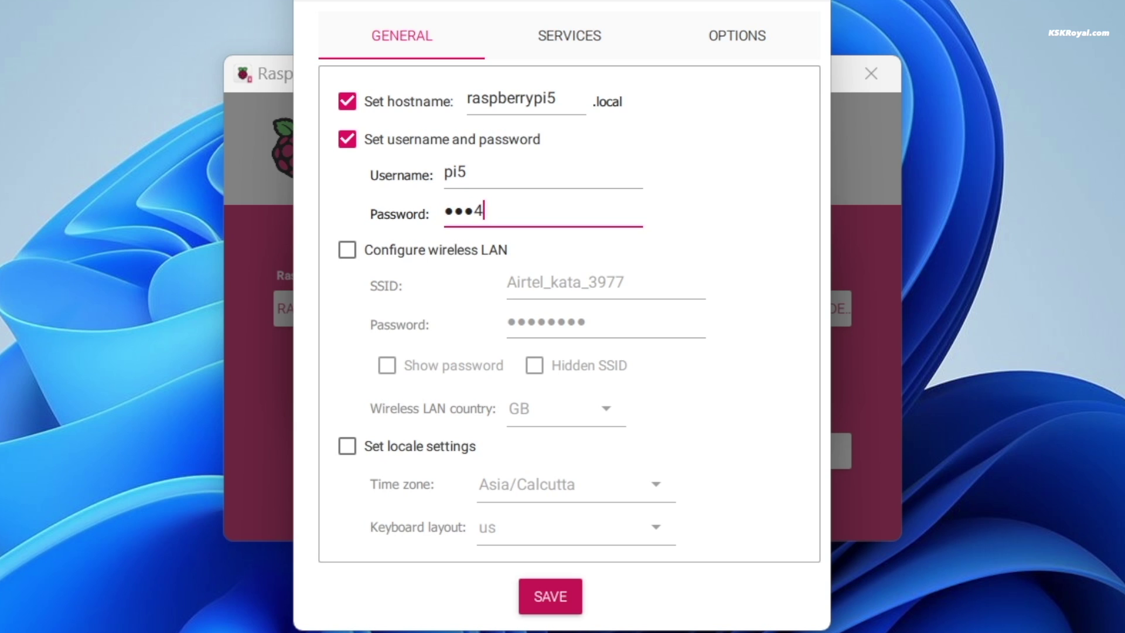
Step: Leave wireless LAN off, enable locale settings, and turn on SSH with password authentication
{"action": "left_click", "coordinate": [347, 250]}
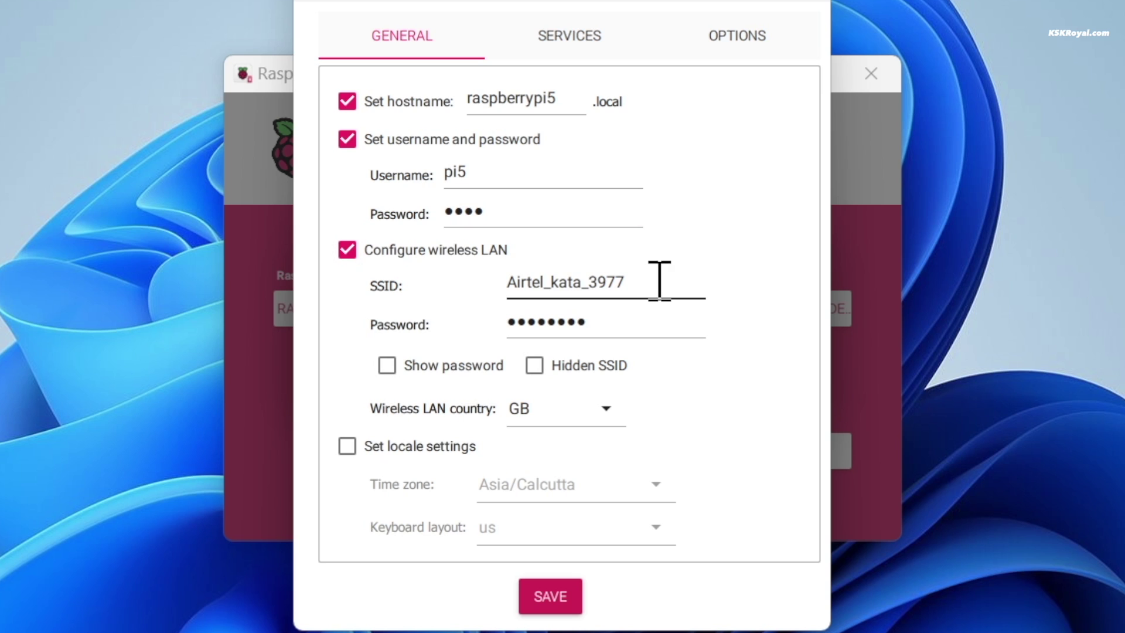
{"action": "left_click_drag", "start_coordinate": [615, 281], "coordinate": [528, 287]}
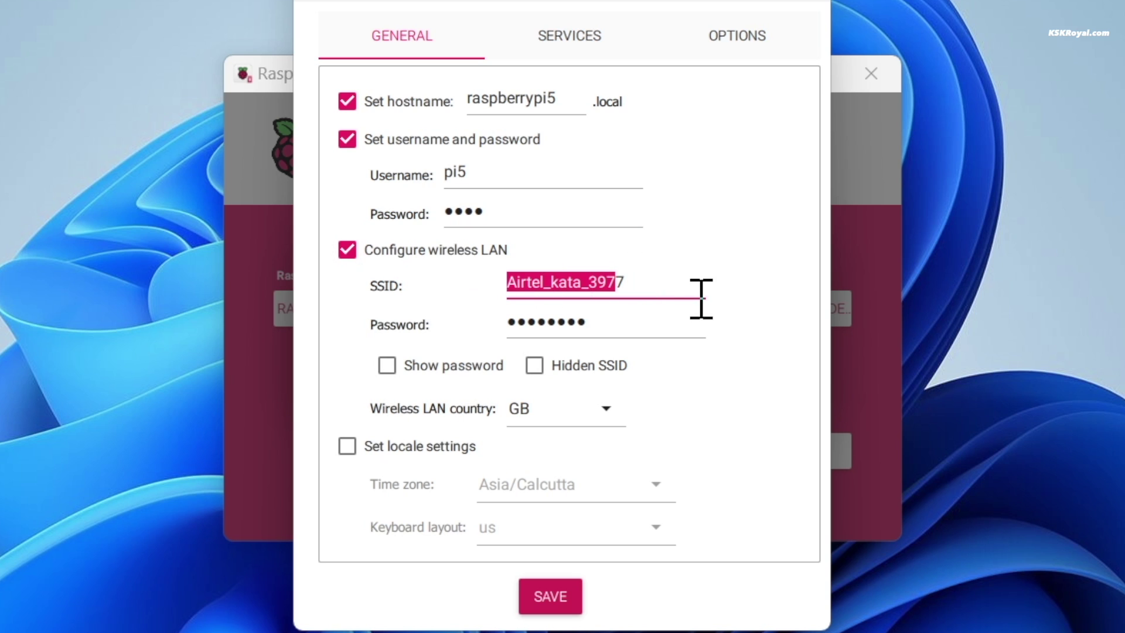
{"action": "left_click_drag", "start_coordinate": [683, 322], "coordinate": [497, 328]}
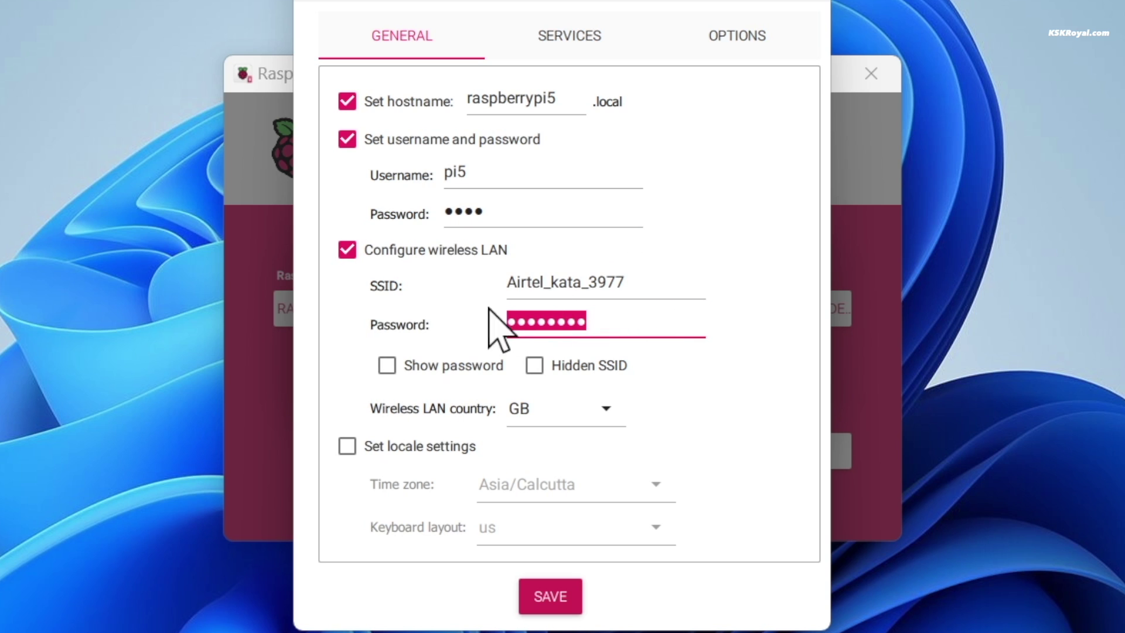
{"action": "left_click", "coordinate": [688, 324]}
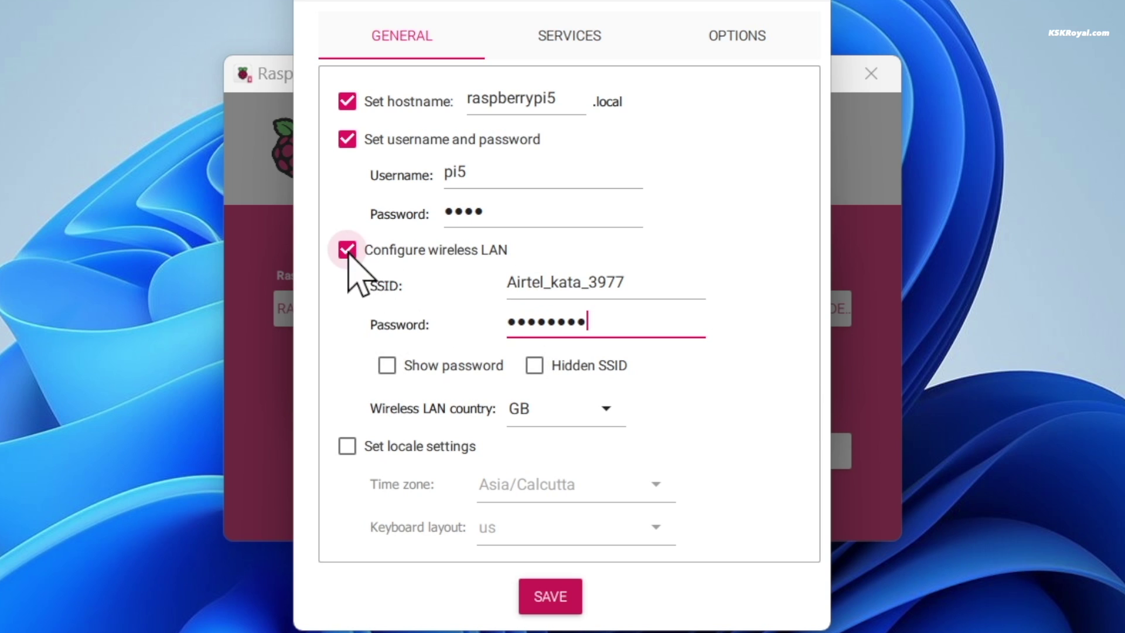
{"action": "left_click", "coordinate": [348, 249]}
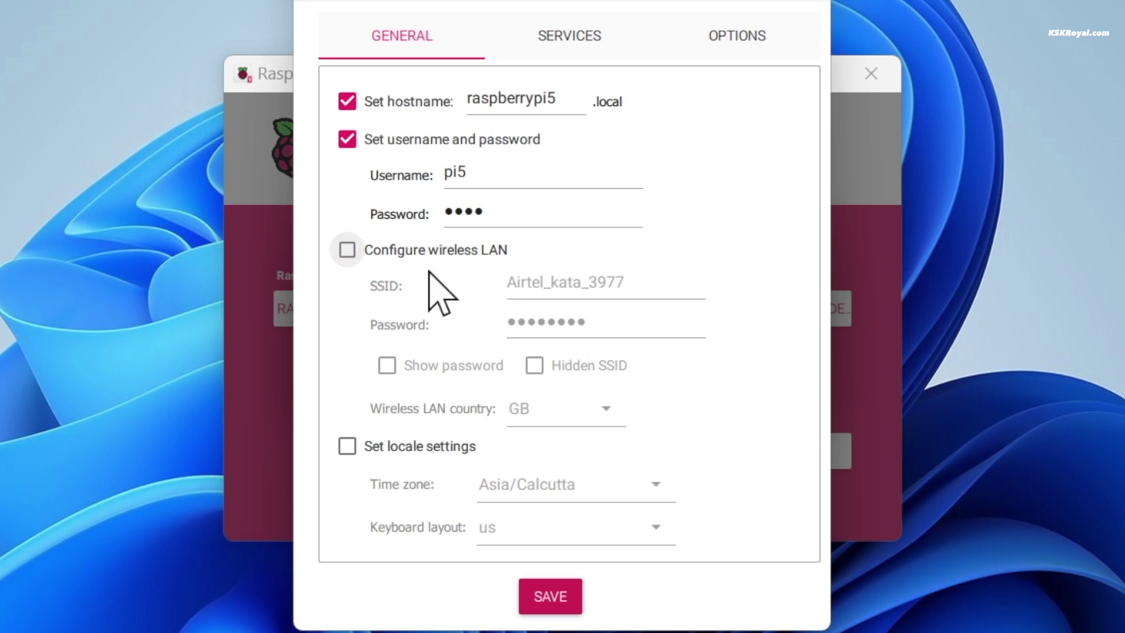
{"action": "left_click", "coordinate": [347, 446]}
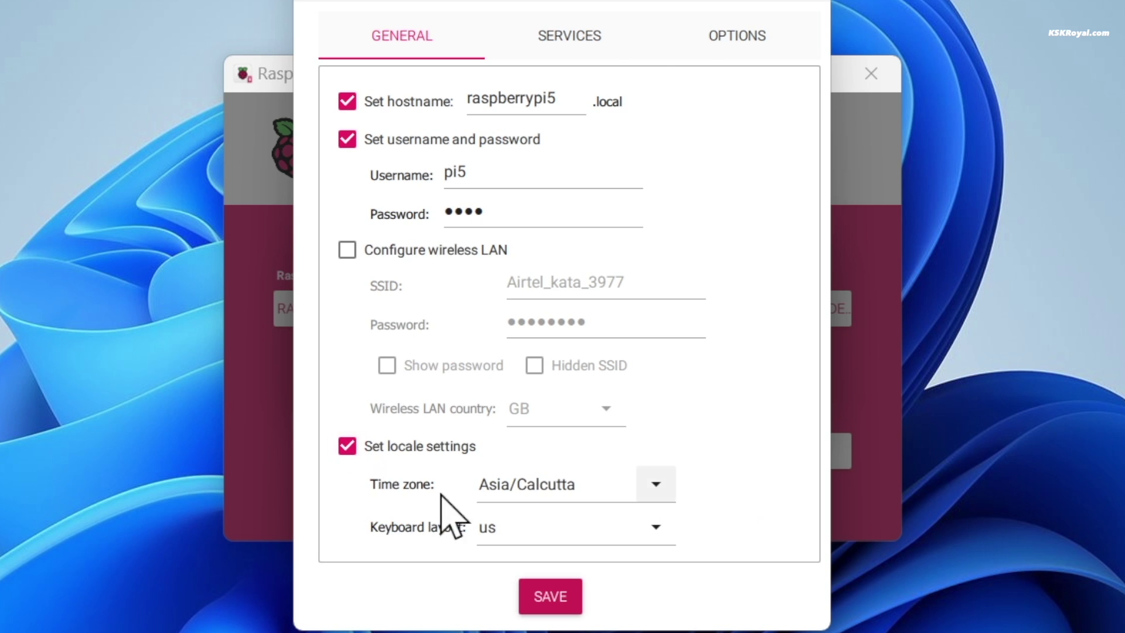
{"action": "left_click", "coordinate": [594, 39]}
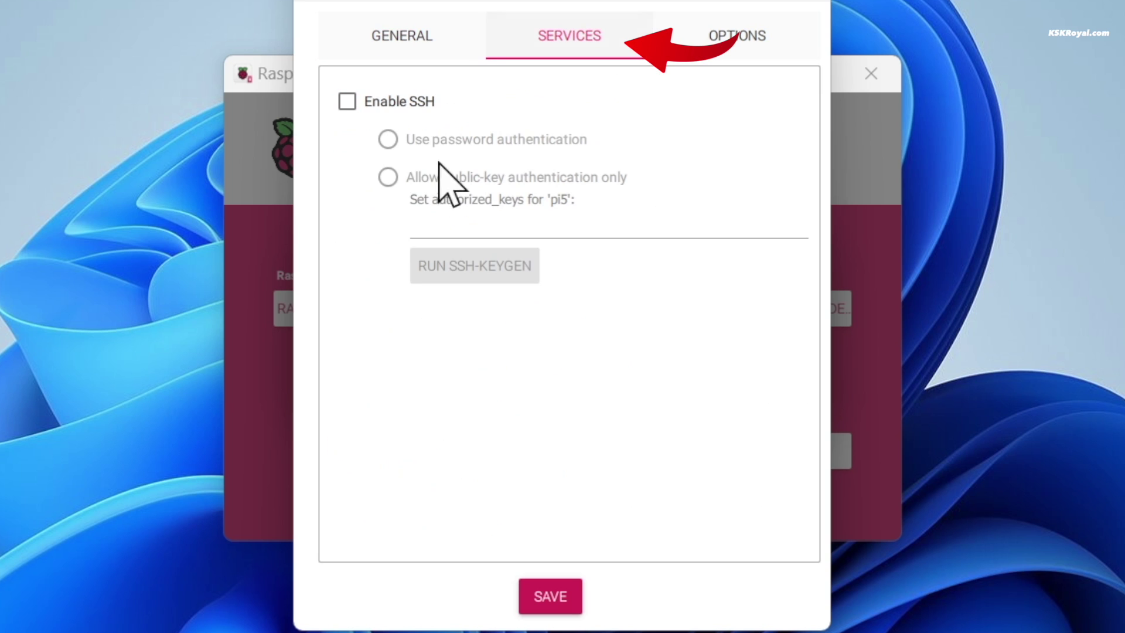
{"action": "left_click", "coordinate": [347, 105]}
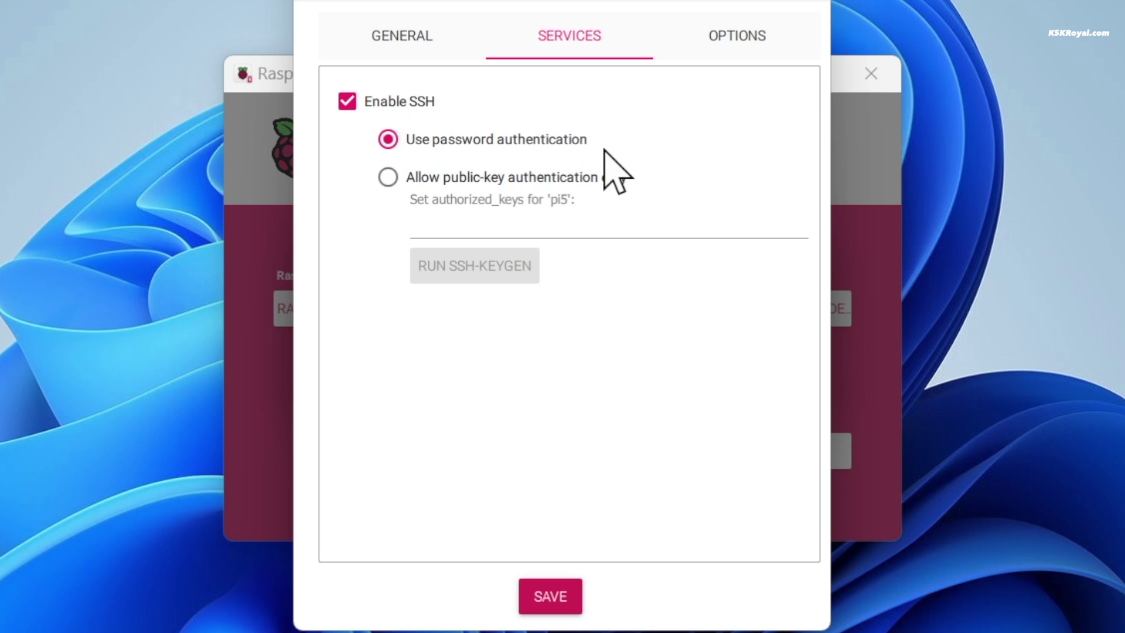
Step: Save the customisation, apply it to the OS, and confirm erasing the drive to write
{"action": "left_click", "coordinate": [776, 37]}
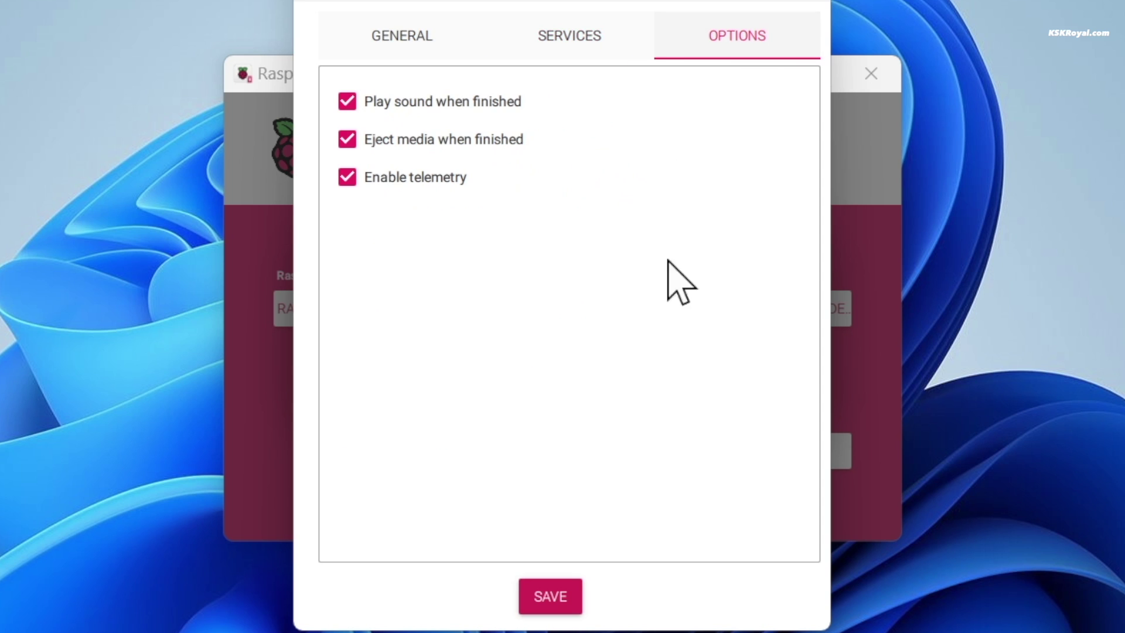
{"action": "left_click", "coordinate": [551, 596]}
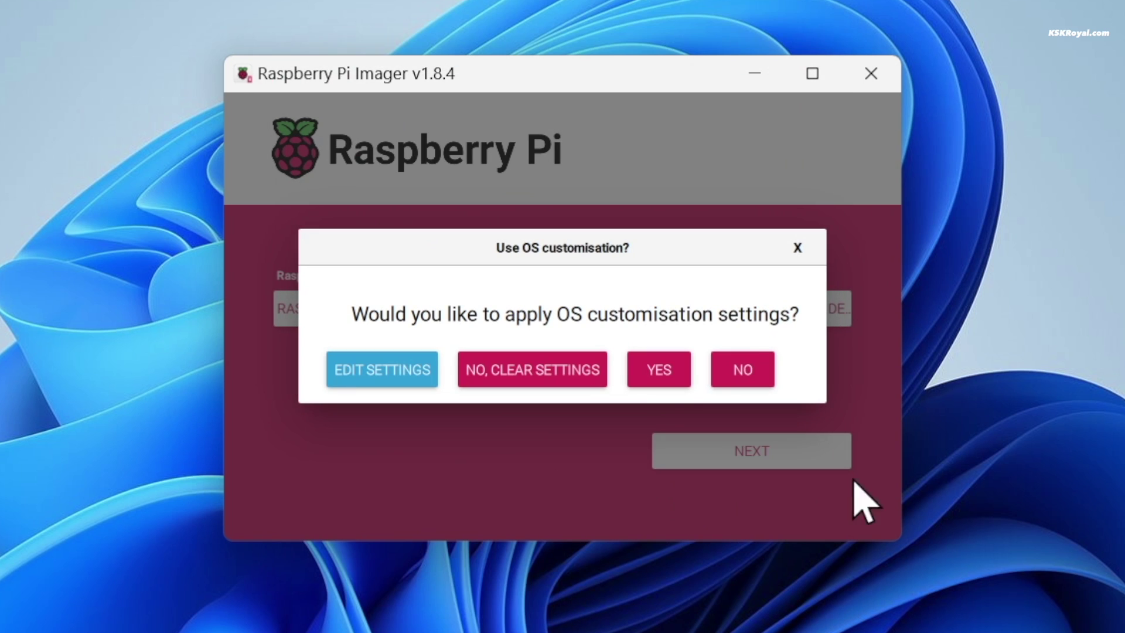
{"action": "left_click", "coordinate": [665, 376]}
{"action": "left_click", "coordinate": [589, 394]}
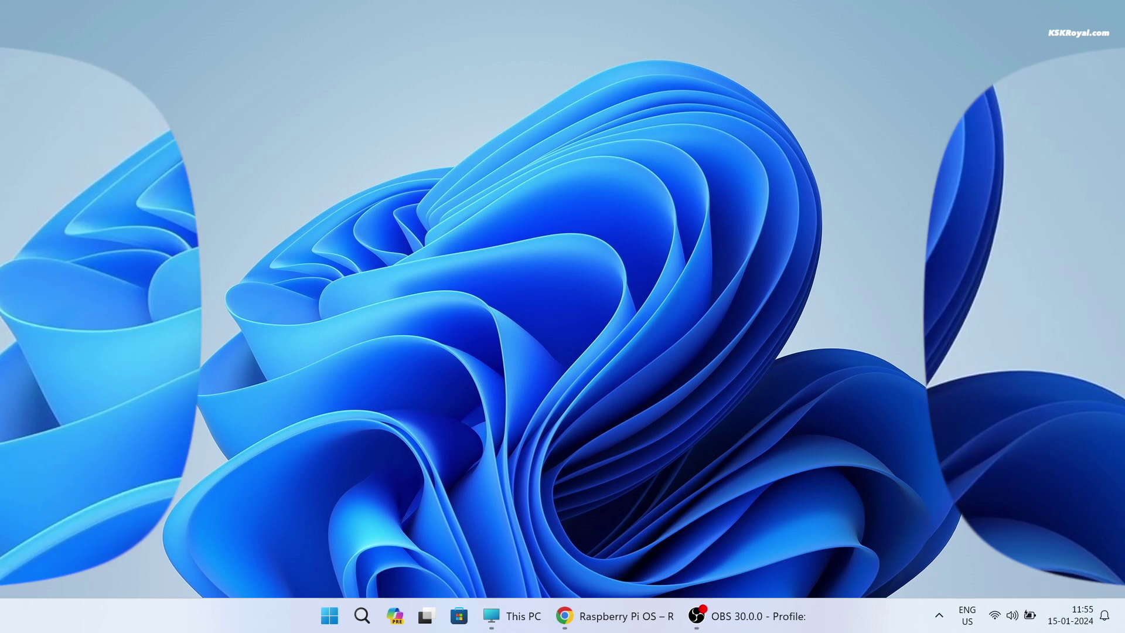
Step: Open the config file on the bootfs (D:) drive in Notepad via This PC
{"action": "left_click", "coordinate": [538, 625]}
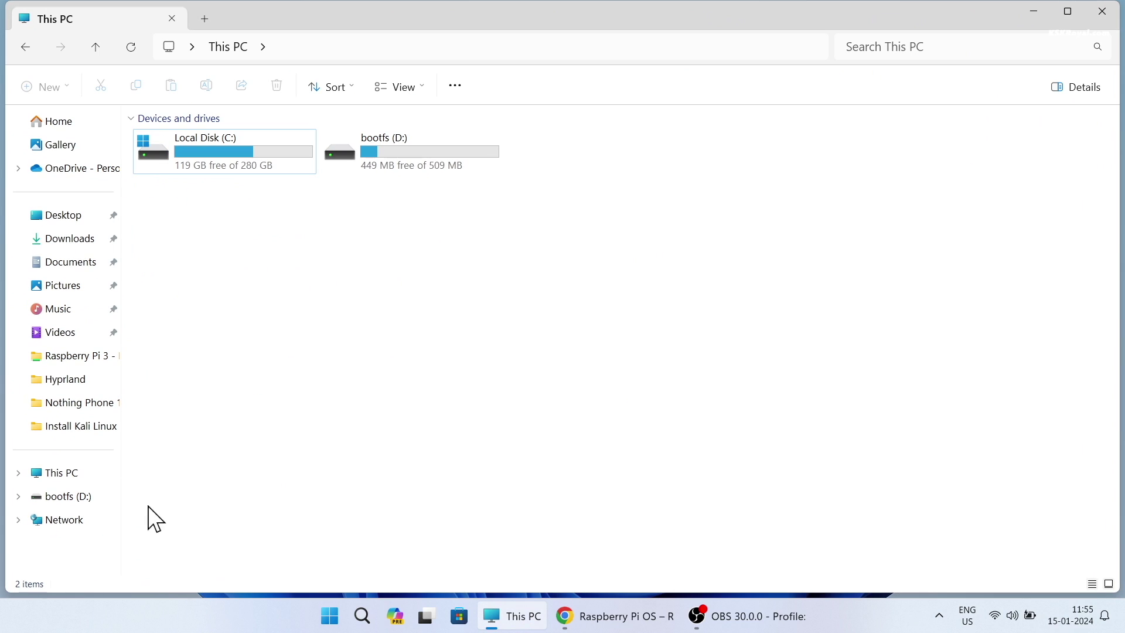
{"action": "left_click", "coordinate": [412, 143]}
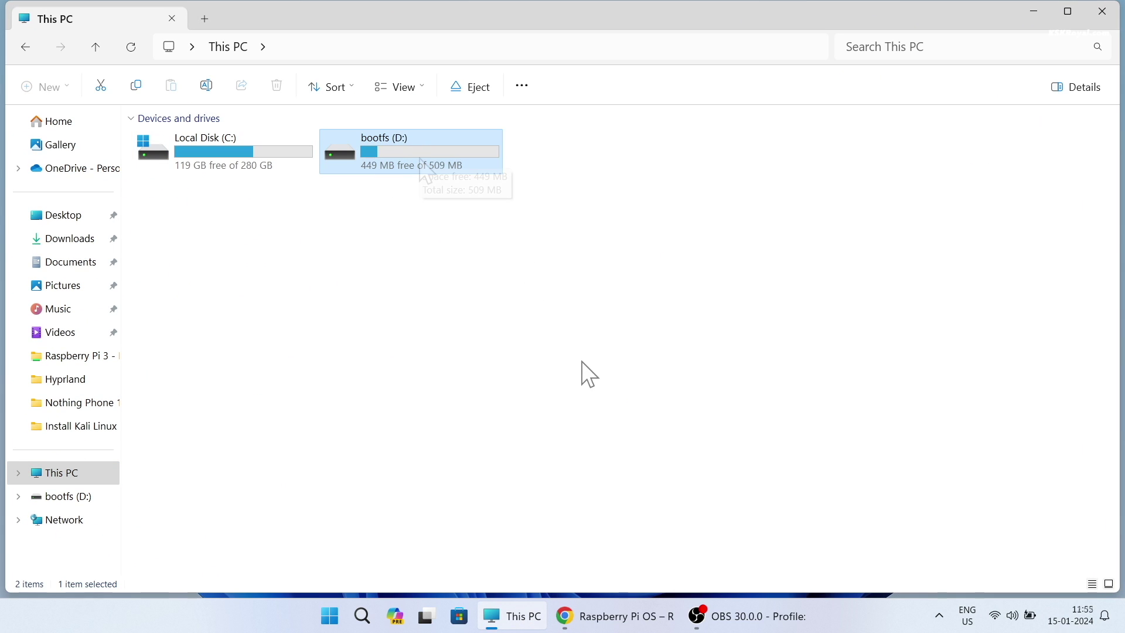
{"action": "double_click", "coordinate": [426, 169]}
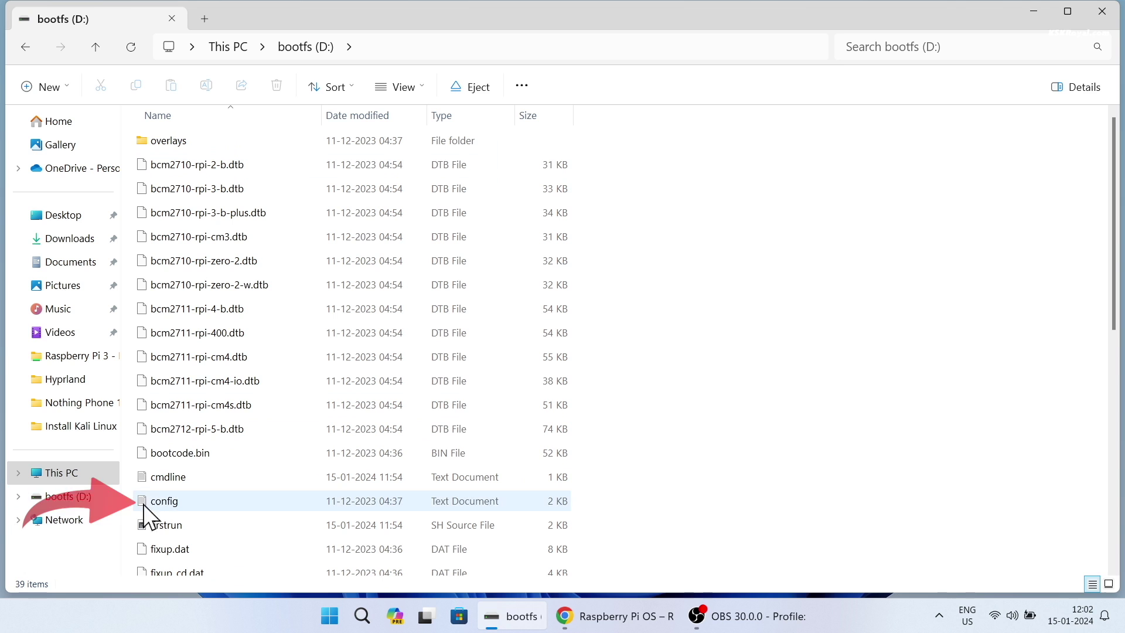
{"action": "left_click", "coordinate": [143, 503]}
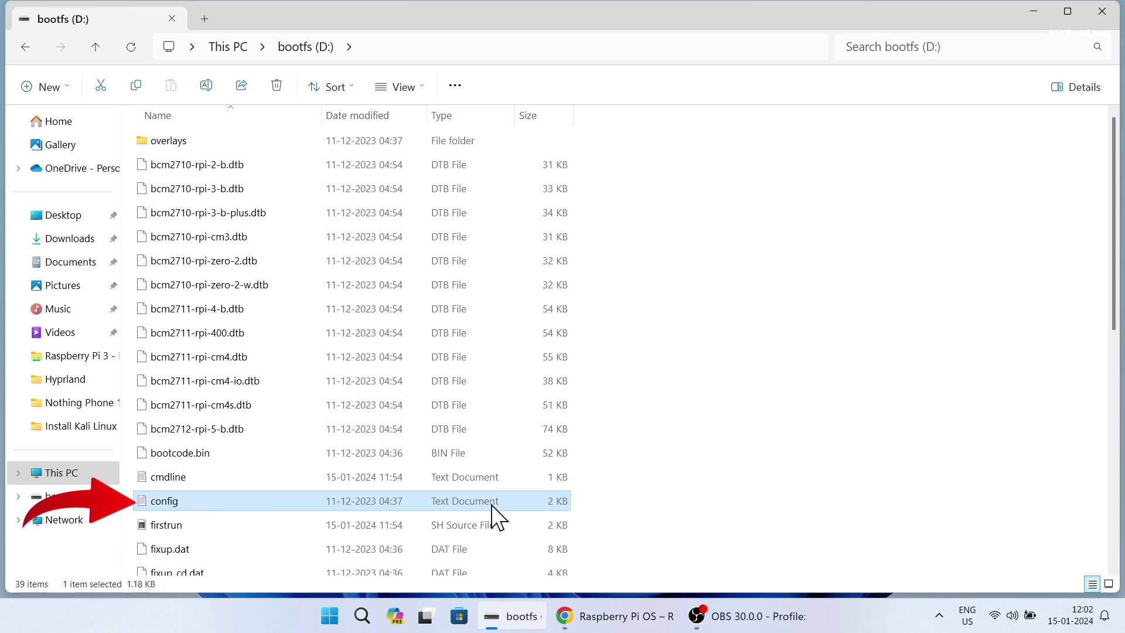
{"action": "double_click", "coordinate": [557, 503]}
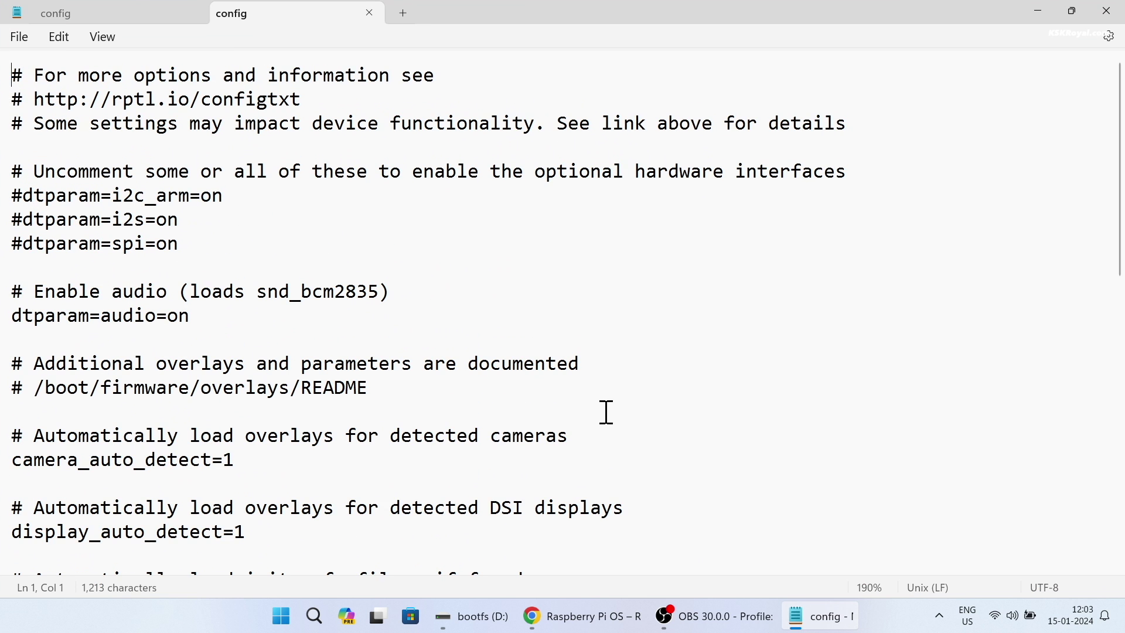
Step: Add arm_freq=2800, gpu_freq=700 and over_voltage=3 on separate lines below [all]
{"action": "scroll", "coordinate": [606, 412], "scroll_direction": "down", "scroll_amount": 10}
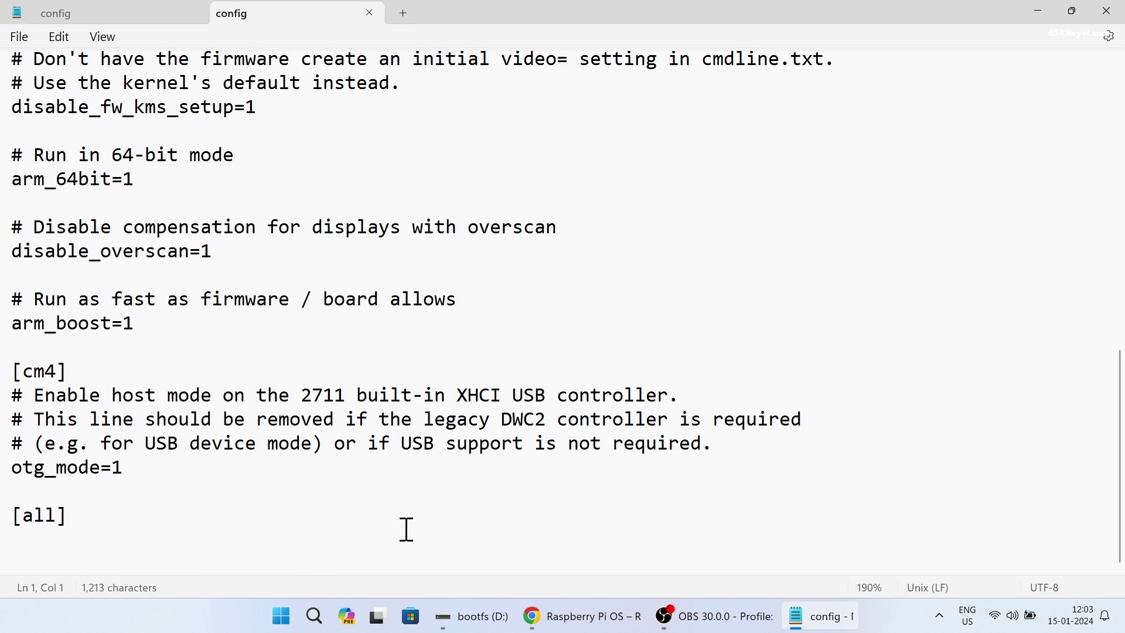
{"action": "left_click", "coordinate": [158, 527]}
{"action": "key", "text": "Return"}
{"action": "type", "text": "arm_freq=2800"}
{"action": "key", "text": "Return"}
{"action": "type", "text": "gpu_freq=700"}
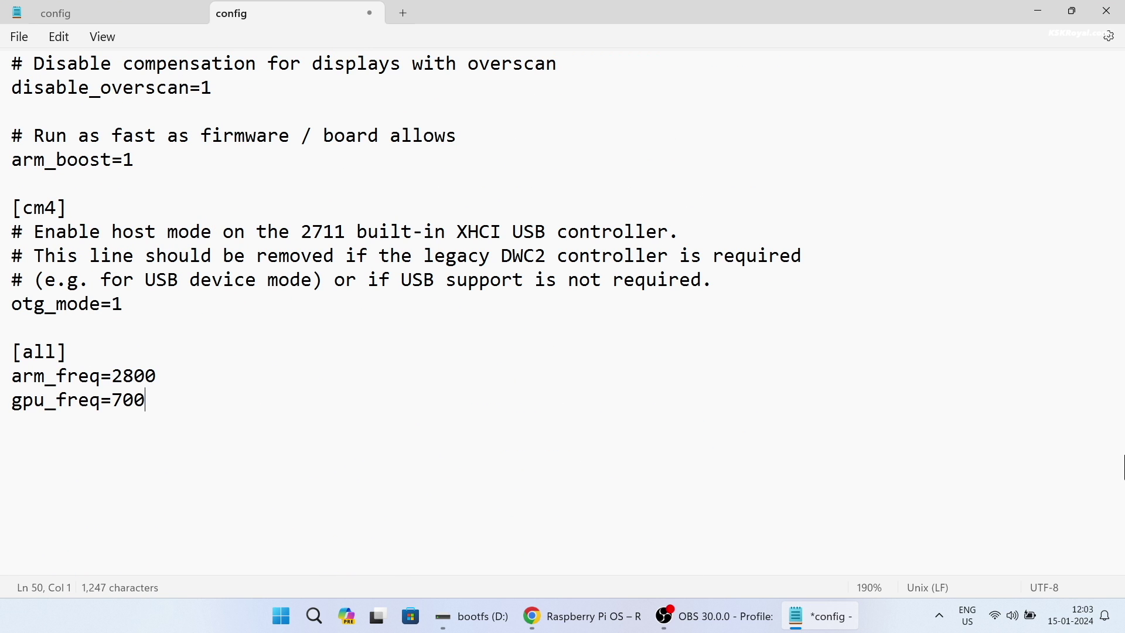
{"action": "key", "text": "Return"}
{"action": "type", "text": "over_voltage=3"}
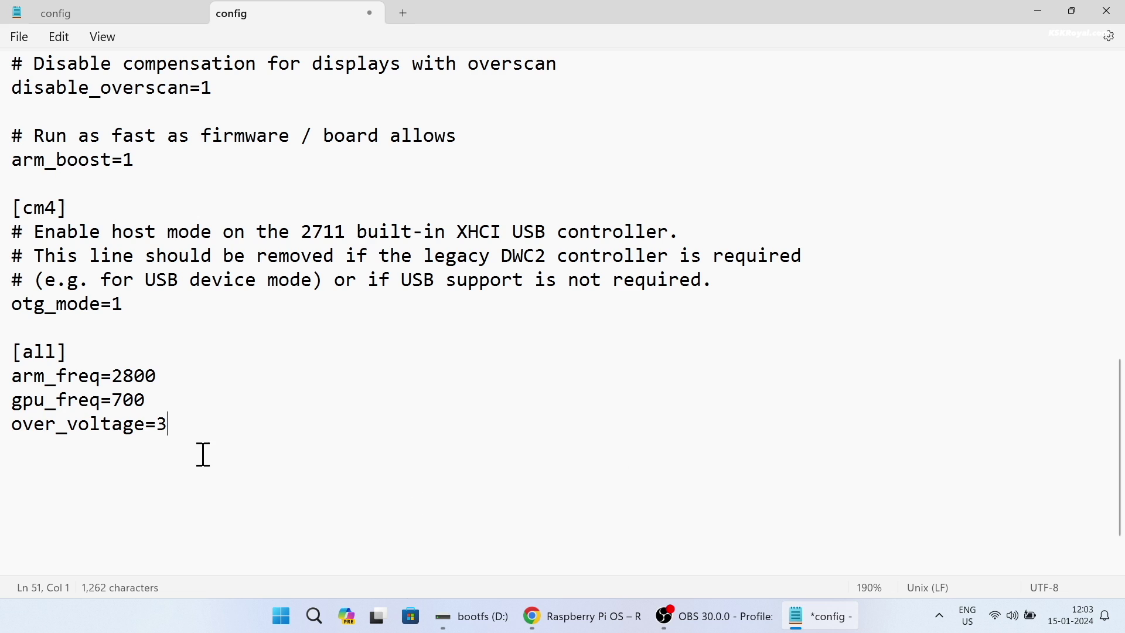
{"action": "left_click_drag", "start_coordinate": [201, 454], "coordinate": [2, 380]}
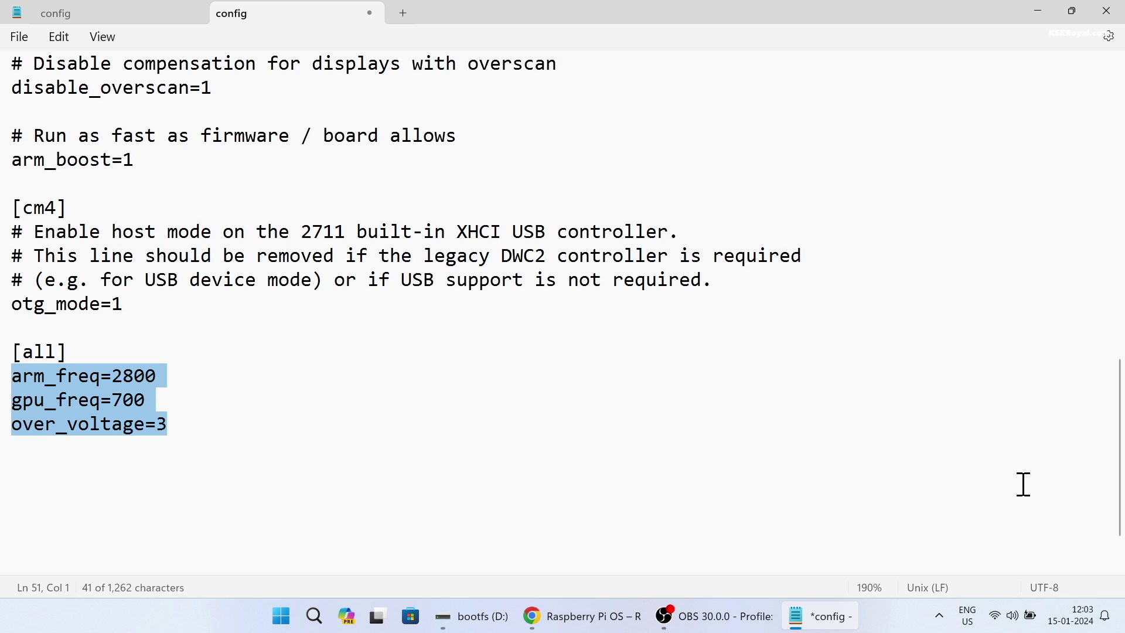
{"action": "left_click", "coordinate": [509, 433]}
{"action": "key", "text": "Return"}
{"action": "key", "text": "Return"}
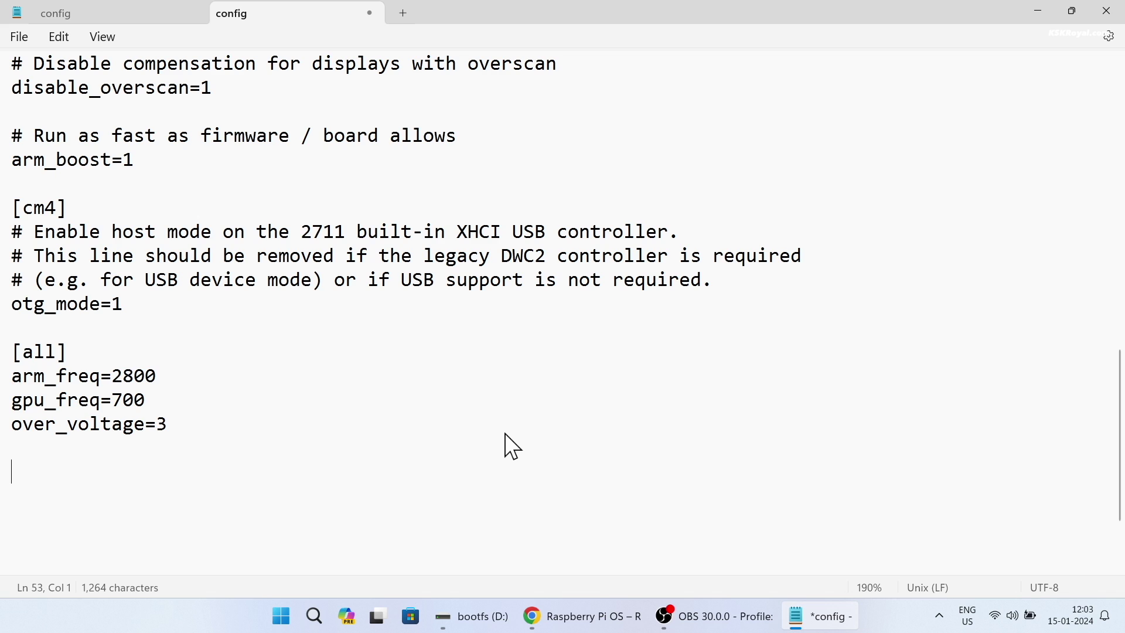
Step: Save config with usb_max_current_enable=1 added, then remove that line and close Notepad
{"action": "type", "text": "usb_max"}
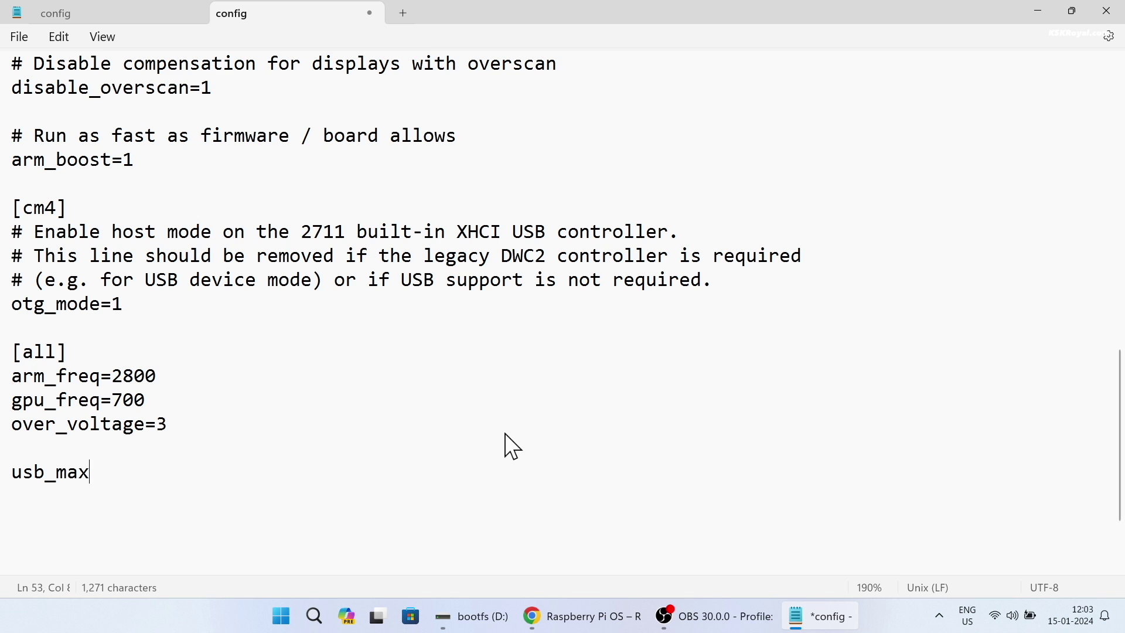
{"action": "type", "text": "_current_e"}
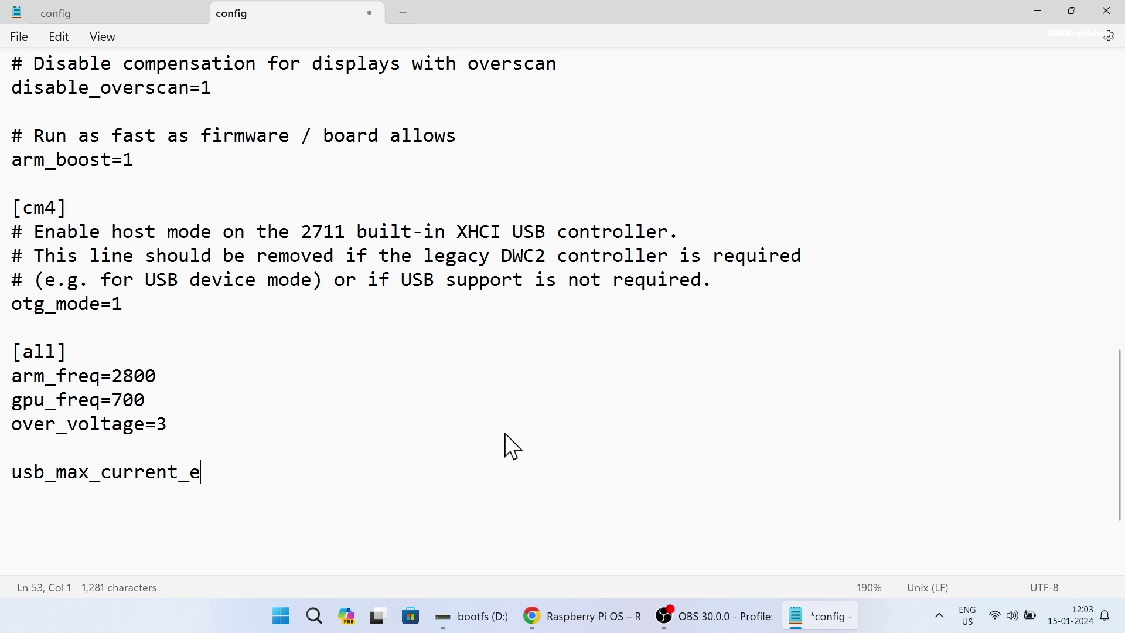
{"action": "type", "text": "nable=1"}
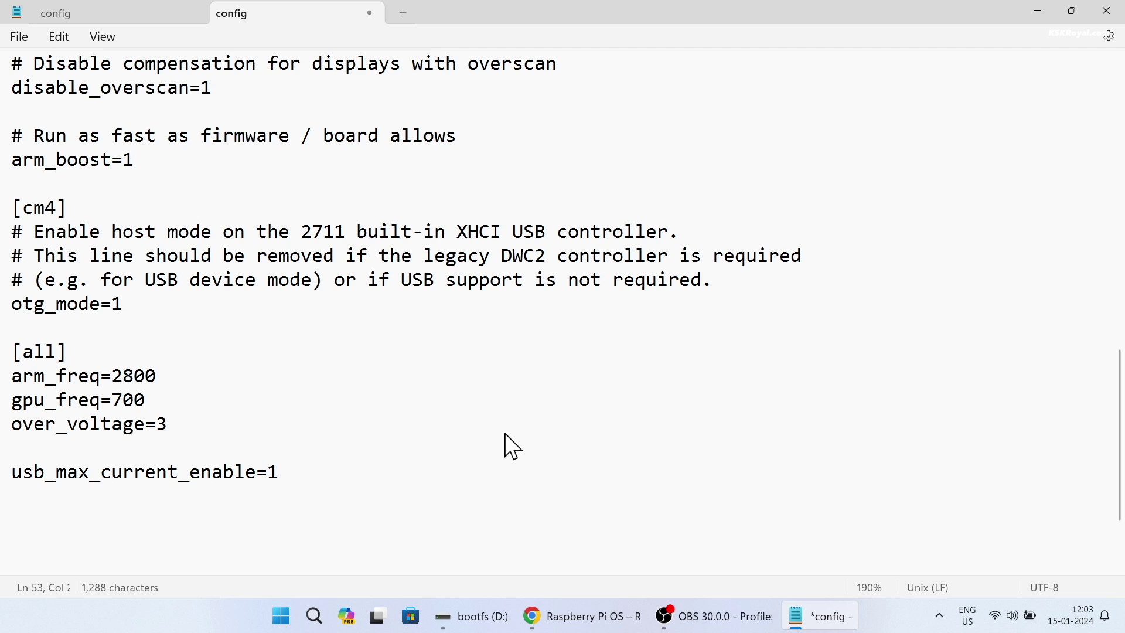
{"action": "key", "text": "shift+Home"}
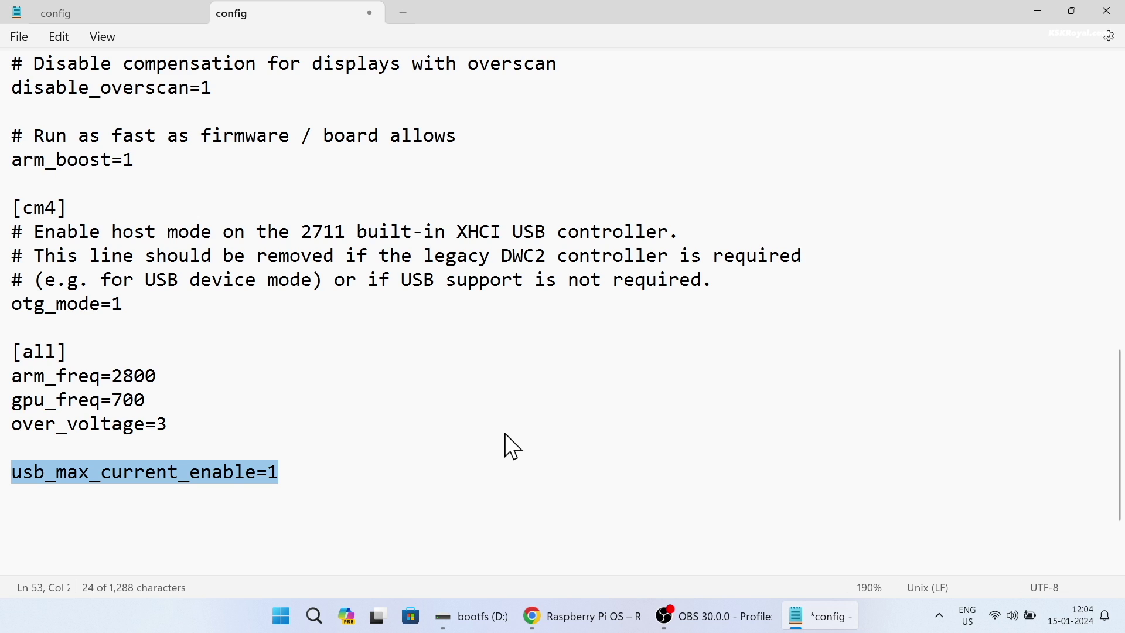
{"action": "key", "text": "ctrl+s"}
{"action": "key", "text": "Delete"}
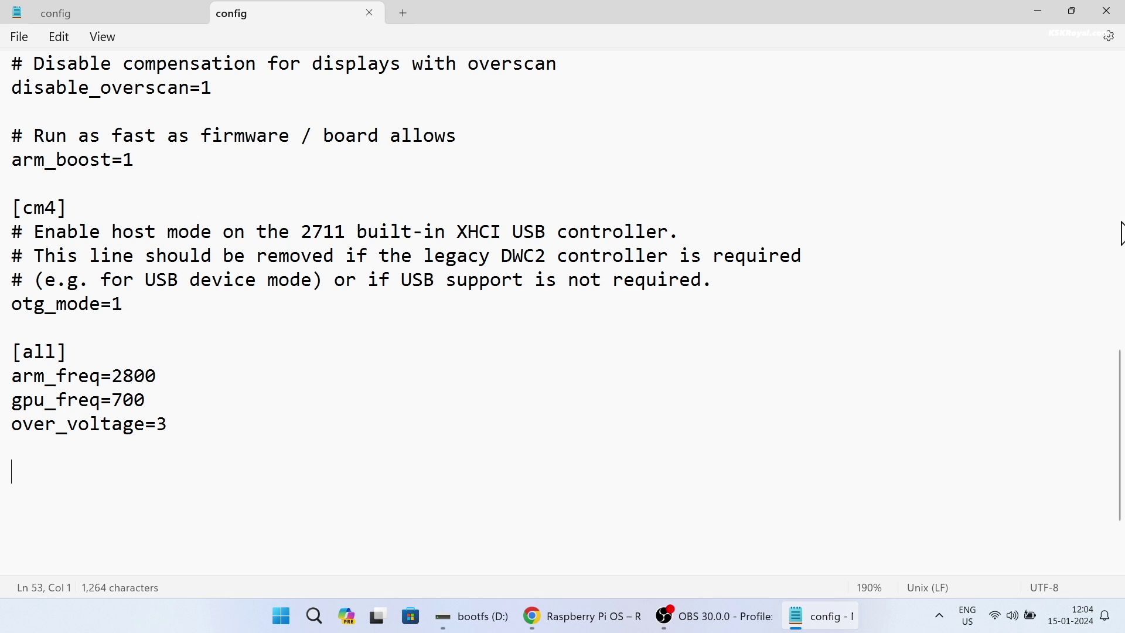
{"action": "left_click", "coordinate": [1106, 10]}
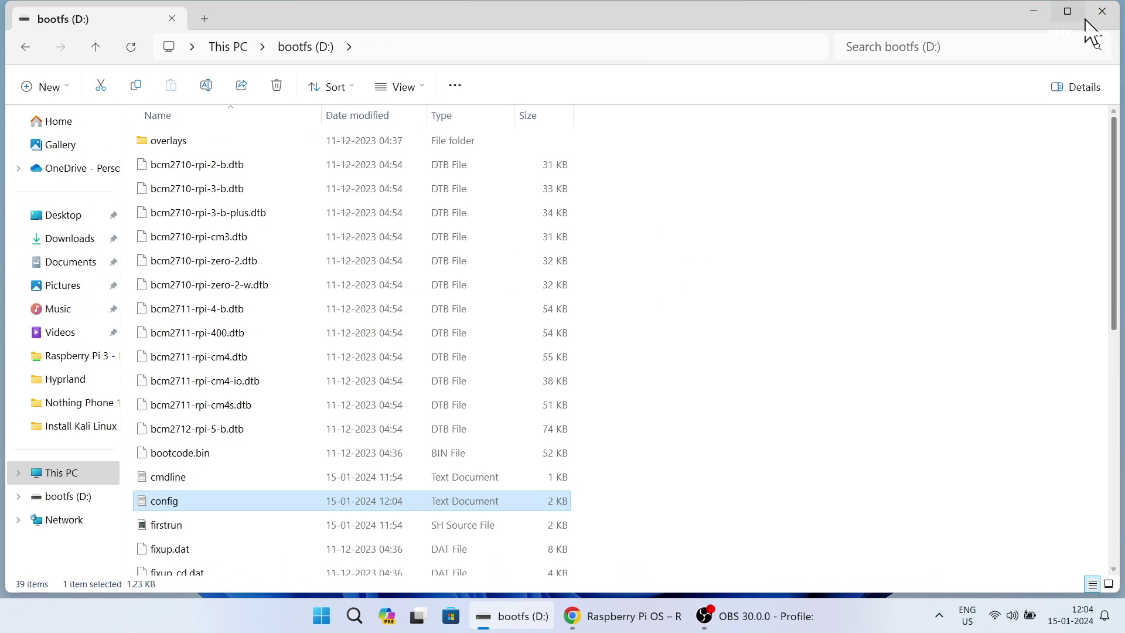
Step: Close the bootfs (D:) window and eject the bootfs USB storage from the system tray
{"action": "left_click", "coordinate": [1103, 12]}
{"action": "left_click", "coordinate": [939, 615]}
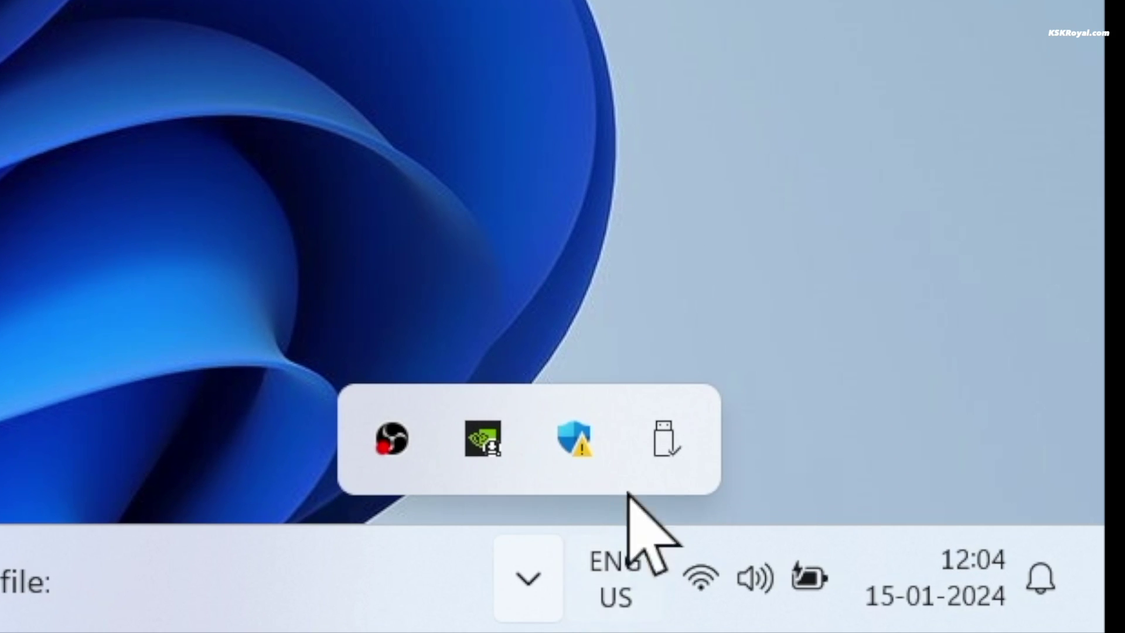
{"action": "left_click", "coordinate": [660, 459]}
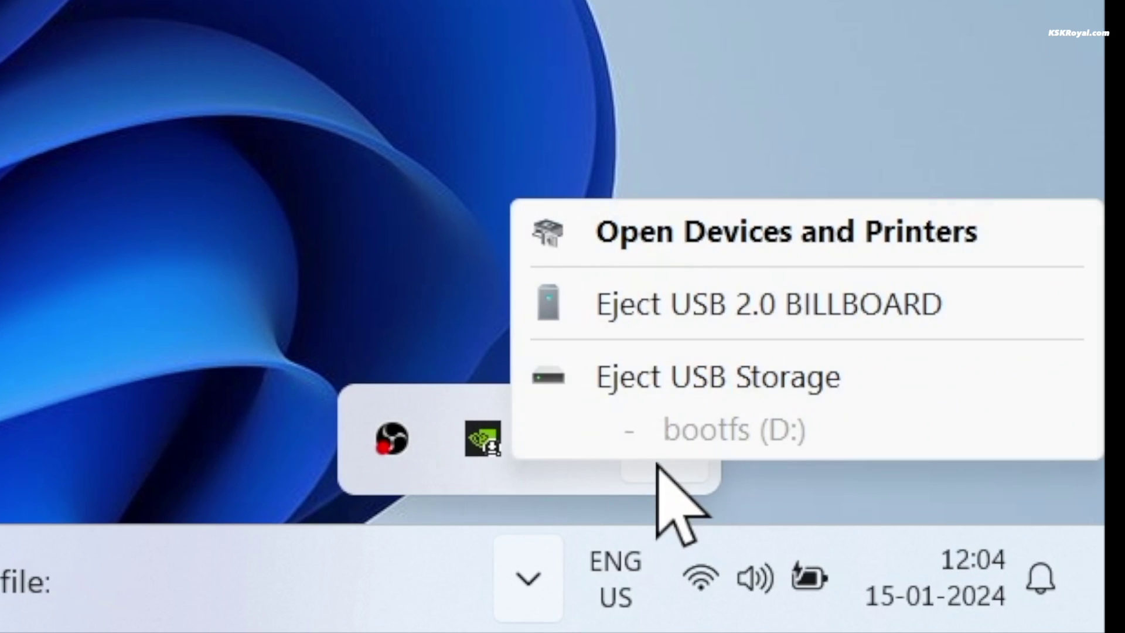
{"action": "left_click", "coordinate": [1010, 375]}
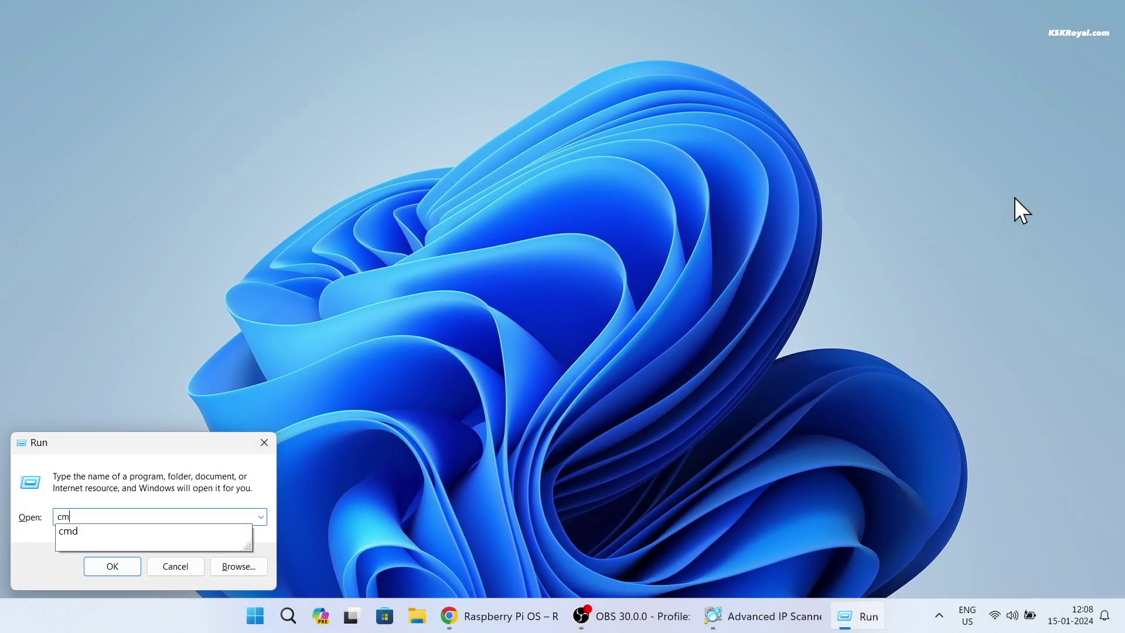
Step: In a maximized Command Prompt, run ping -4 raspberrypi5.local and mark the reply address 192.168.1.13
{"action": "key", "text": "Return"}
{"action": "double_click", "coordinate": [704, 124]}
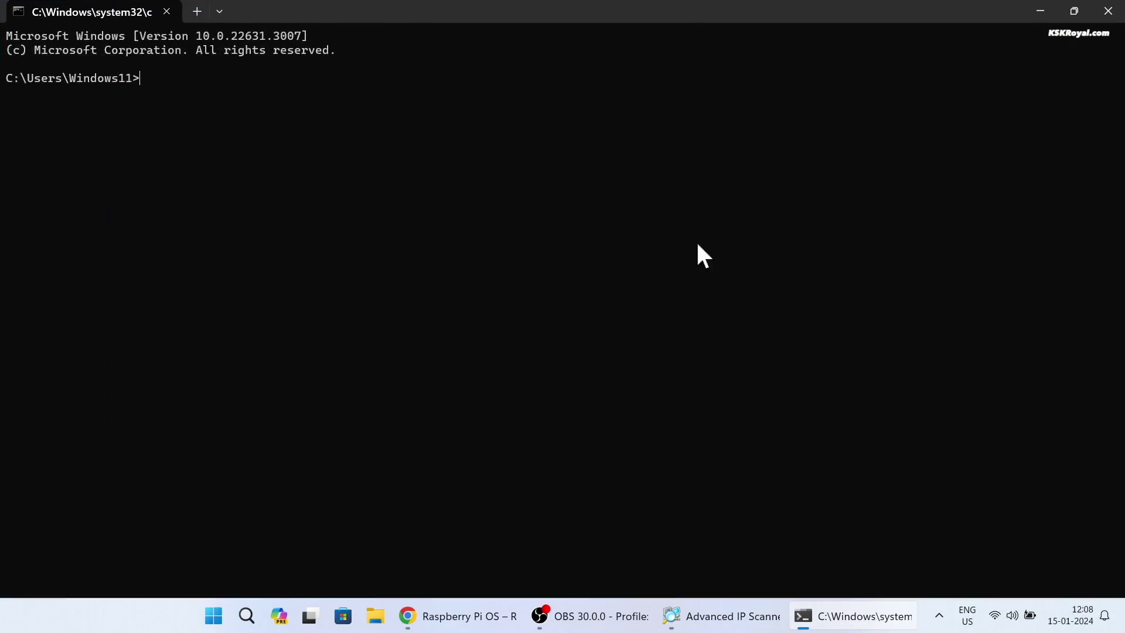
{"action": "scroll", "coordinate": [705, 335], "scroll_direction": "up", "scroll_amount": 3, "text": "ctrl"}
{"action": "type", "text": "ping -4 "}
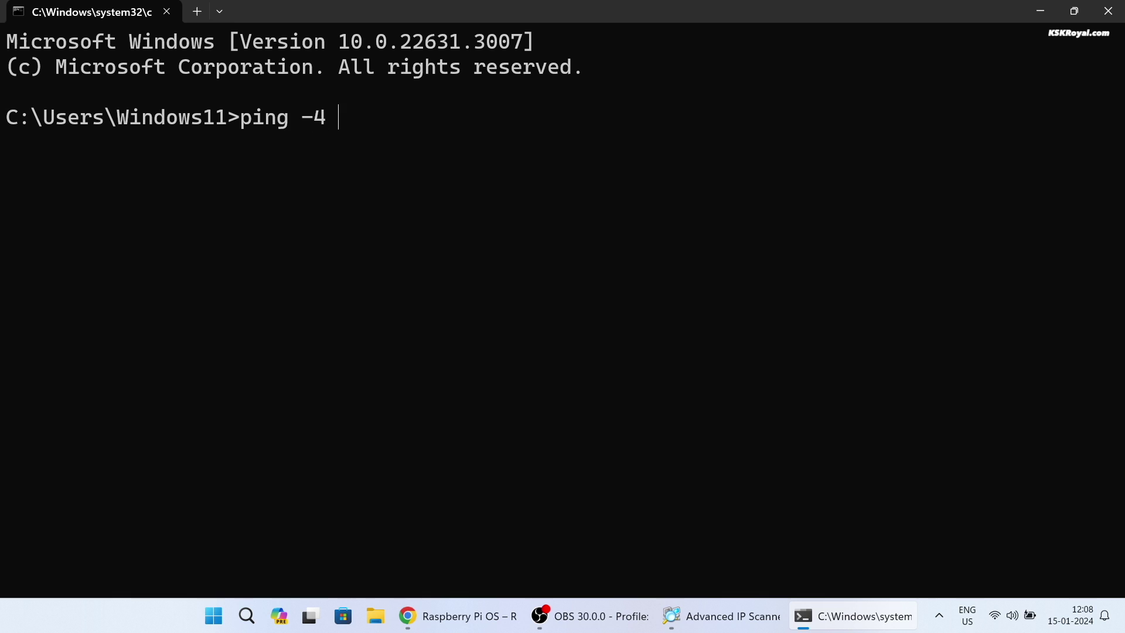
{"action": "type", "text": "raspbe"}
{"action": "key", "text": "BackSpace"}
{"action": "type", "text": "berrypi5.l"}
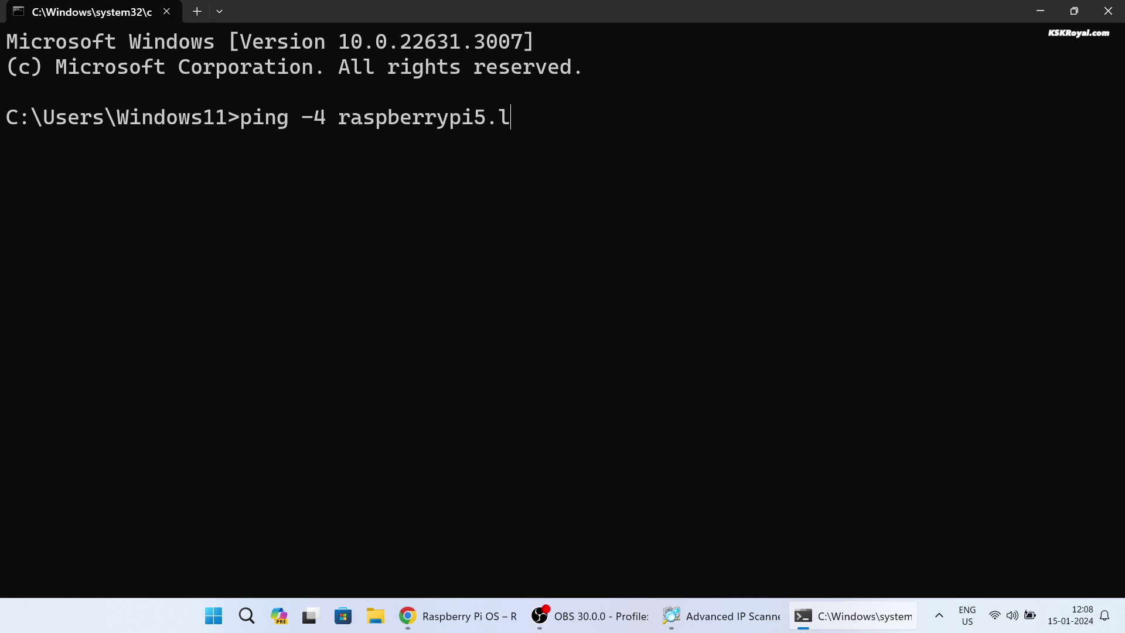
{"action": "type", "text": "ocal"}
{"action": "left_click_drag", "start_coordinate": [339, 117], "coordinate": [493, 121]}
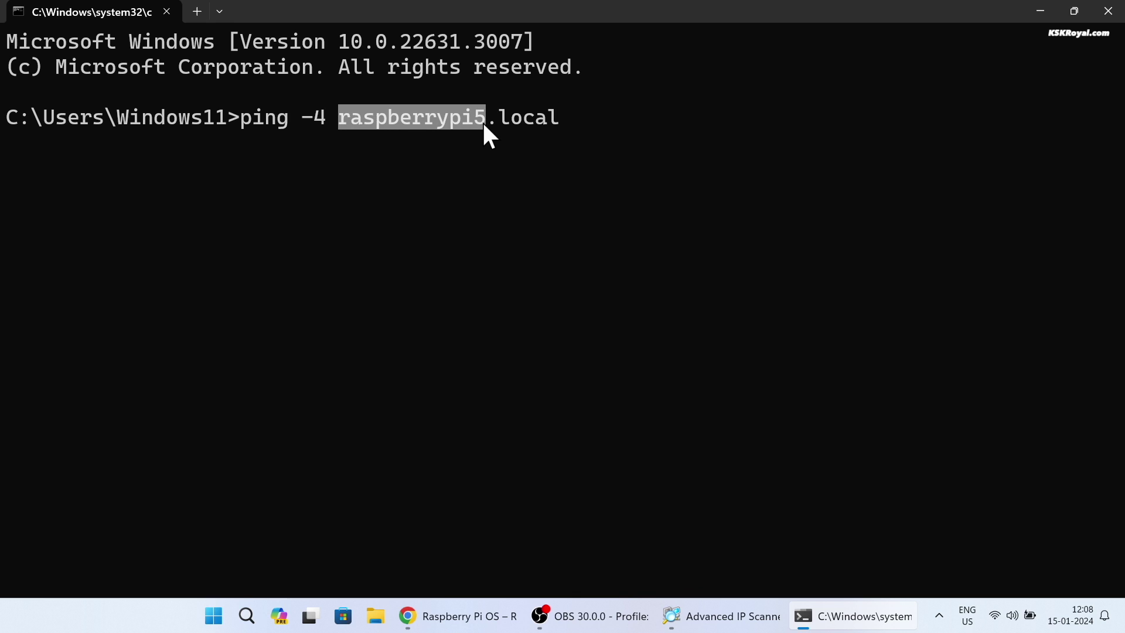
{"action": "key", "text": "ctrl+c"}
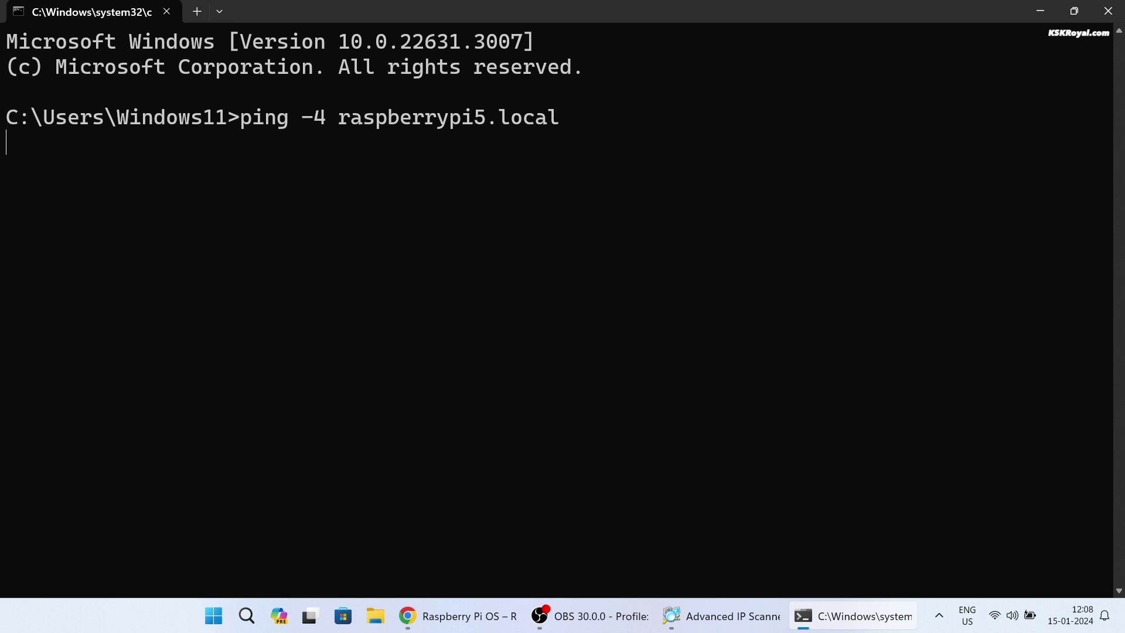
{"action": "key", "text": "Return"}
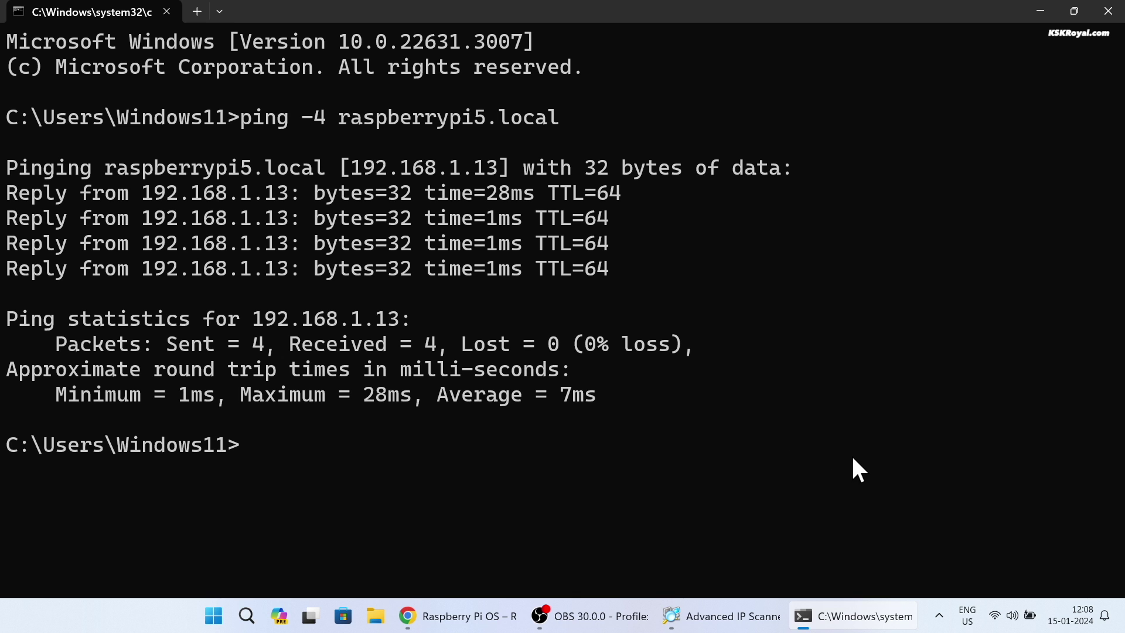
{"action": "left_click_drag", "start_coordinate": [351, 168], "coordinate": [499, 168]}
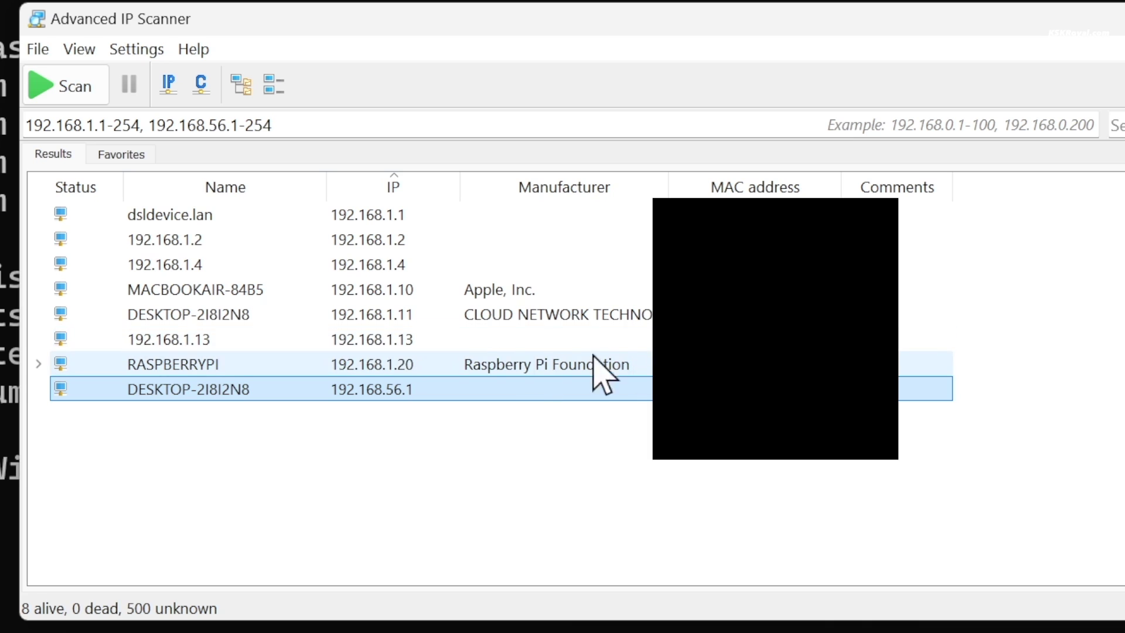
Step: Select the 192.168.1.13 device row in the Advanced IP Scanner results
{"action": "left_click", "coordinate": [371, 335]}
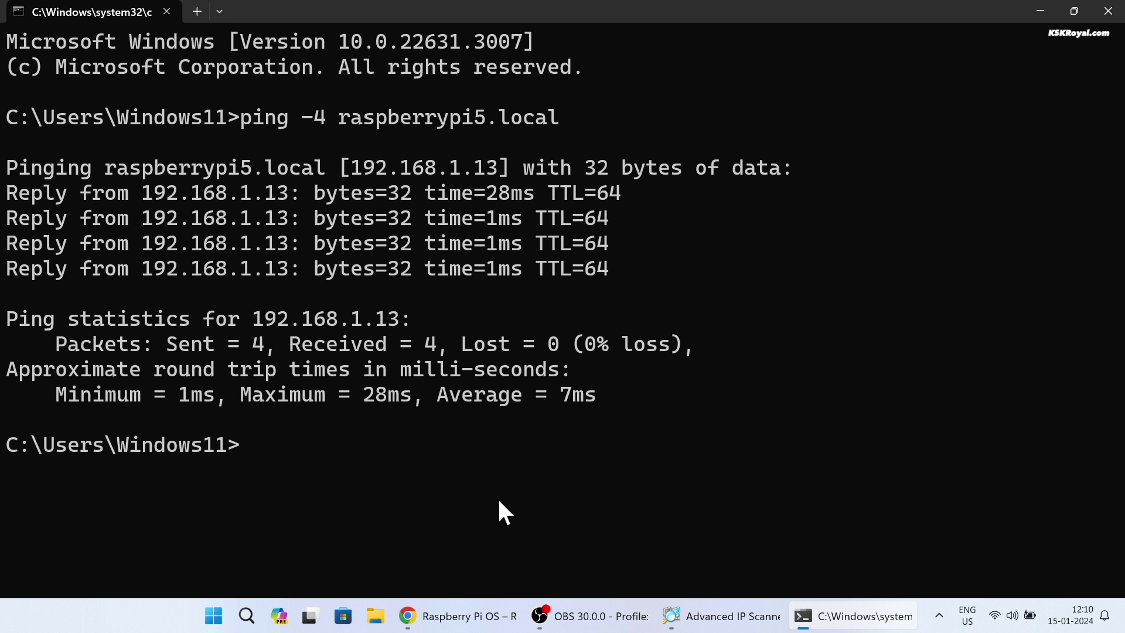
{"action": "type", "text": "ssh pi5"}
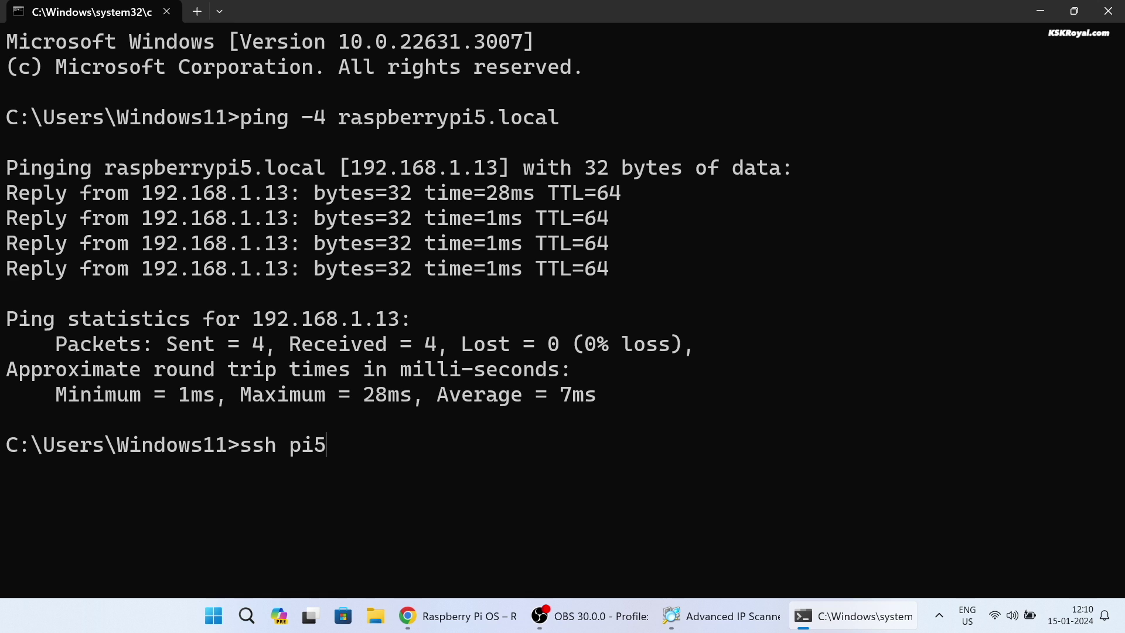
{"action": "type", "text": "@192.16"}
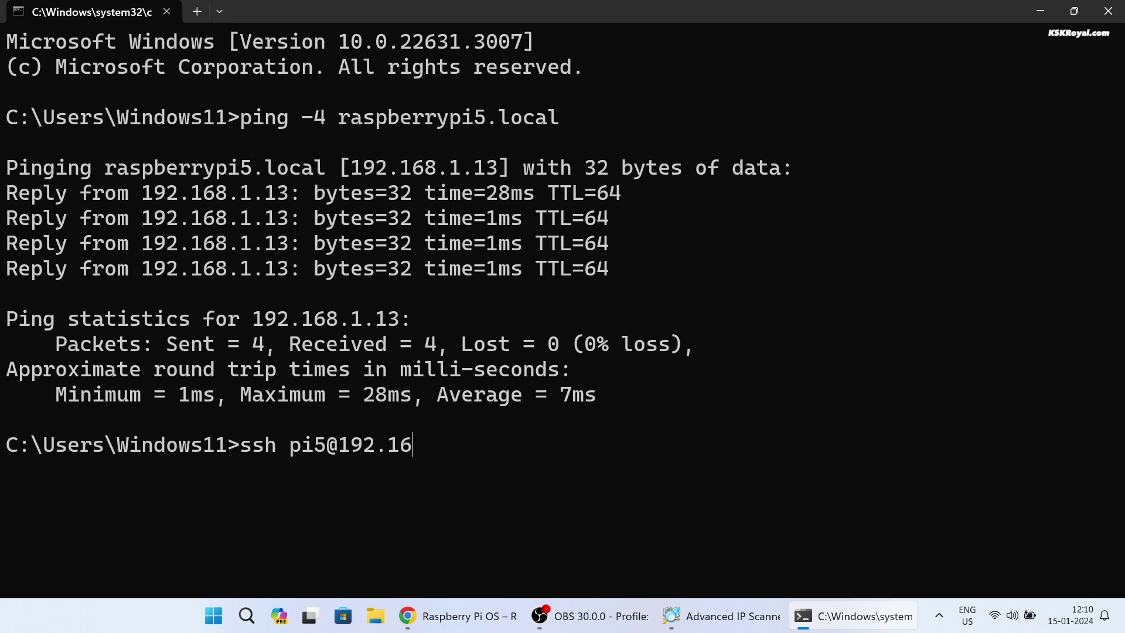
{"action": "type", "text": "8.1.13"}
{"action": "key", "text": "ctrl+l"}
{"action": "key", "text": "BackSpace"}
{"action": "key", "text": "Return"}
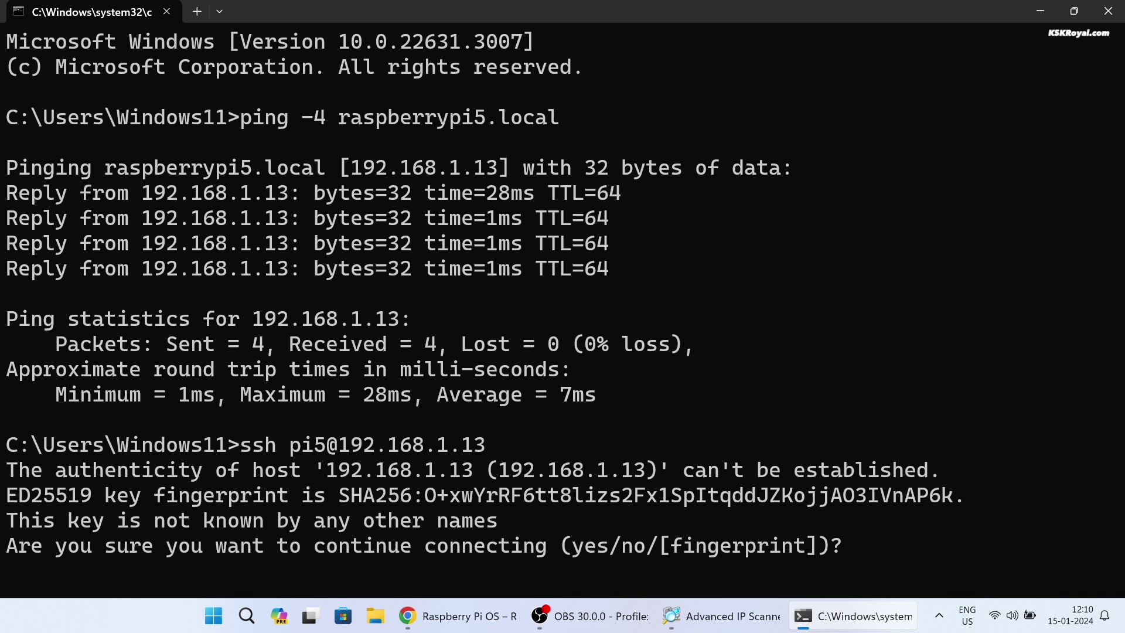
{"action": "type", "text": "yes"}
{"action": "key", "text": "Return"}
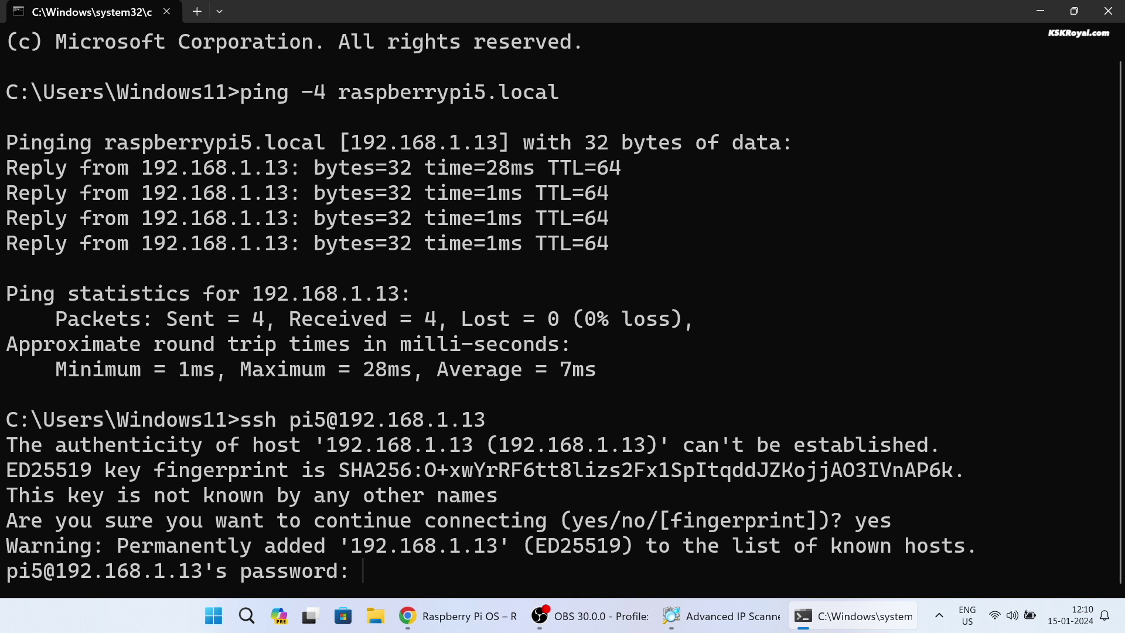
{"action": "key", "text": "Return"}
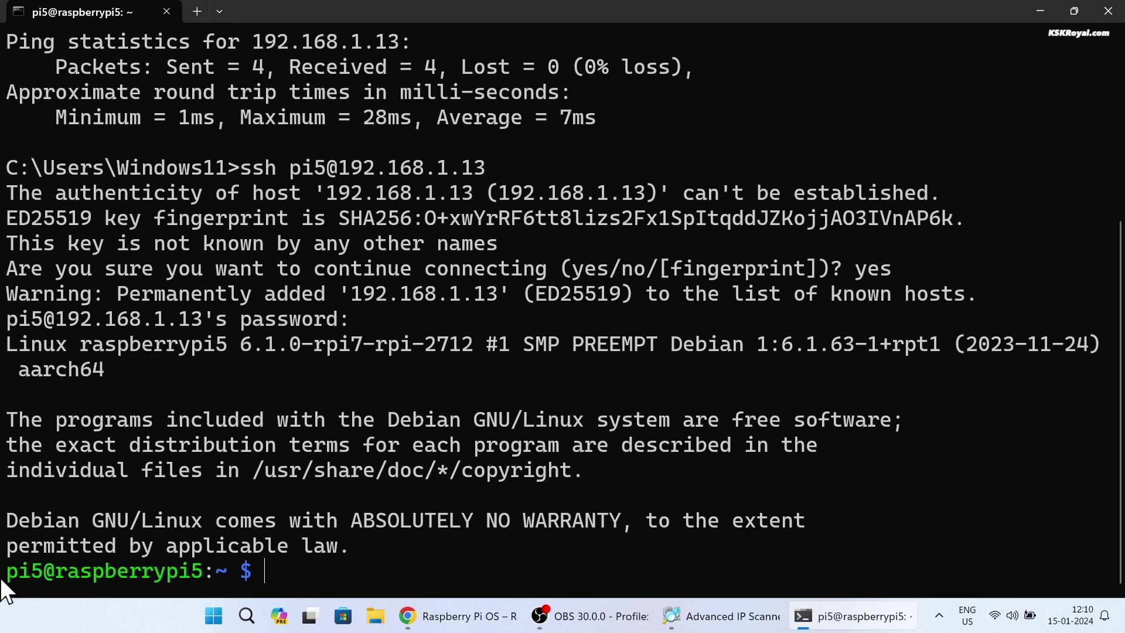
{"action": "left_click_drag", "start_coordinate": [59, 568], "coordinate": [203, 563]}
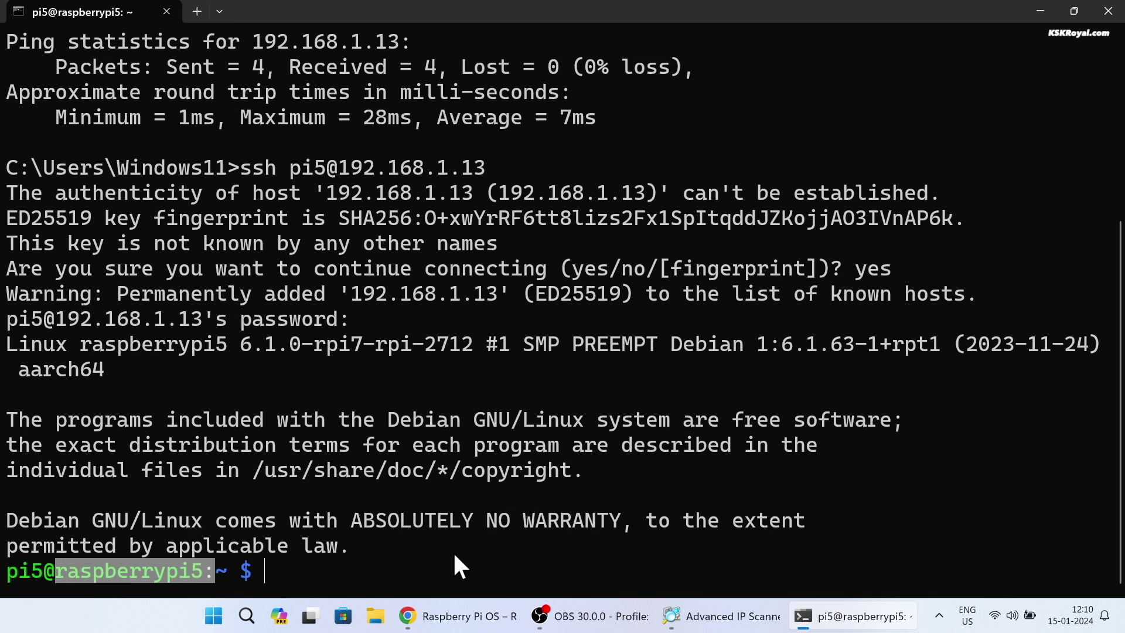
Step: Open /etc/ssh/sshd_config in nano with sudo and move down to the keep-alive settings
{"action": "key", "text": "ctrl+l"}
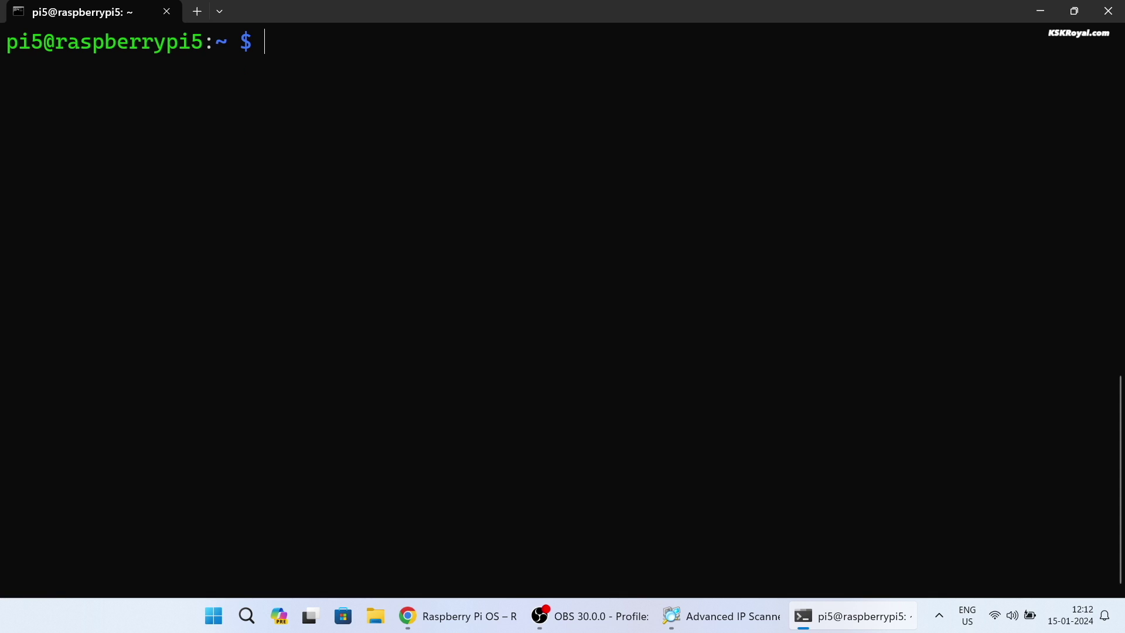
{"action": "type", "text": "sudo nano /etc/s"}
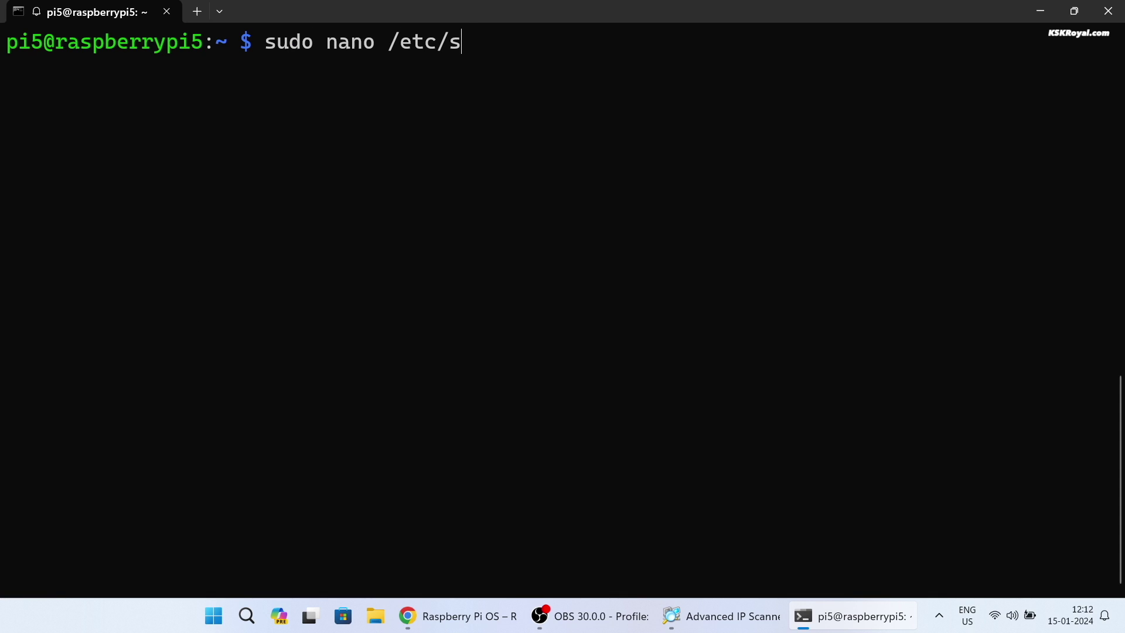
{"action": "type", "text": "sh/sshd_config"}
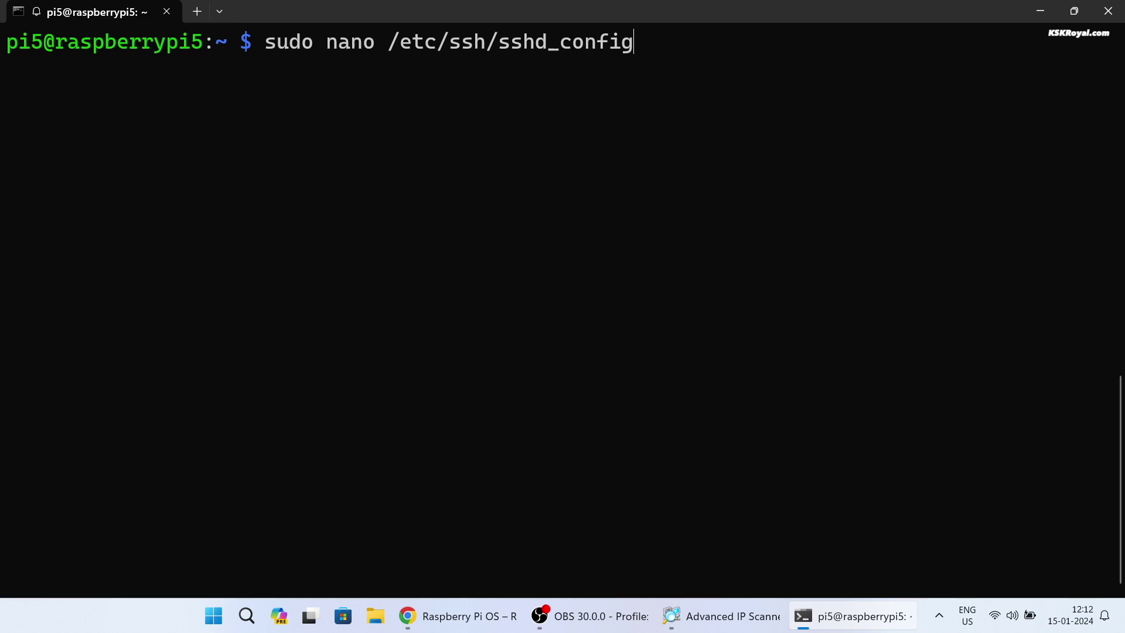
{"action": "key", "text": "Return"}
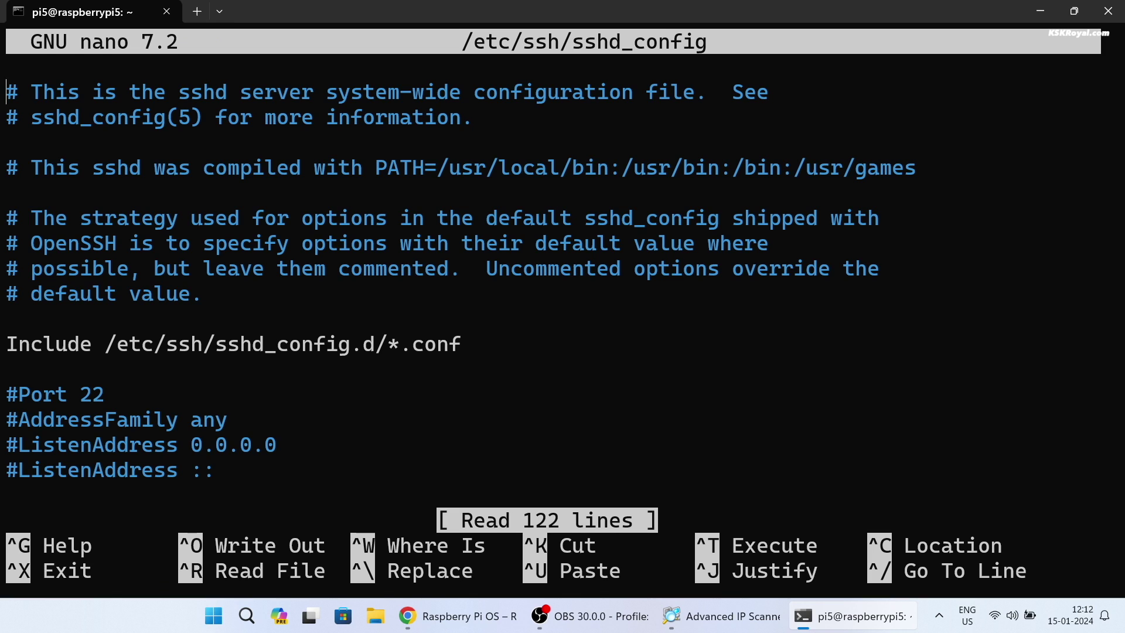
{"action": "key", "text": "Down"}
{"action": "key", "text": "Down"}
{"action": "key", "text": "Down"}
{"action": "key", "text": "Down"}
{"action": "key", "text": "Down"}
{"action": "key", "text": "Down"}
{"action": "key", "text": "Down"}
{"action": "key", "text": "Down"}
{"action": "key", "text": "Down"}
{"action": "key", "text": "Down"}
{"action": "key", "text": "Down"}
{"action": "key", "text": "Down"}
{"action": "key", "text": "Down"}
{"action": "key", "text": "Down"}
{"action": "key", "text": "Down"}
{"action": "key", "text": "Down"}
{"action": "key", "text": "Down"}
{"action": "key", "text": "Down"}
{"action": "key", "text": "Down"}
{"action": "key", "text": "Down"}
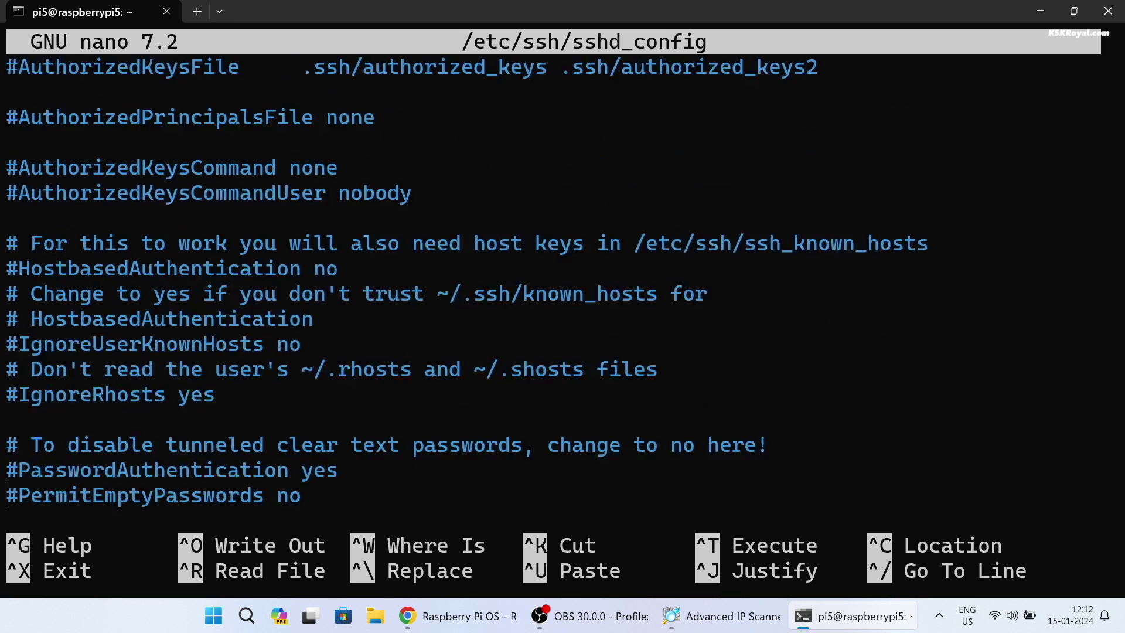
{"action": "key", "text": "Down"}
{"action": "key", "text": "Down"}
{"action": "key", "text": "Down"}
{"action": "key", "text": "Down"}
{"action": "key", "text": "Down"}
{"action": "key", "text": "Down"}
{"action": "key", "text": "Down"}
{"action": "key", "text": "Down"}
{"action": "key", "text": "Down"}
{"action": "key", "text": "Down"}
{"action": "key", "text": "Down"}
{"action": "key", "text": "Down"}
{"action": "key", "text": "Down"}
{"action": "key", "text": "Down"}
{"action": "key", "text": "Down"}
{"action": "key", "text": "Down"}
{"action": "key", "text": "Down"}
{"action": "key", "text": "Down"}
{"action": "key", "text": "Down"}
{"action": "key", "text": "Down"}
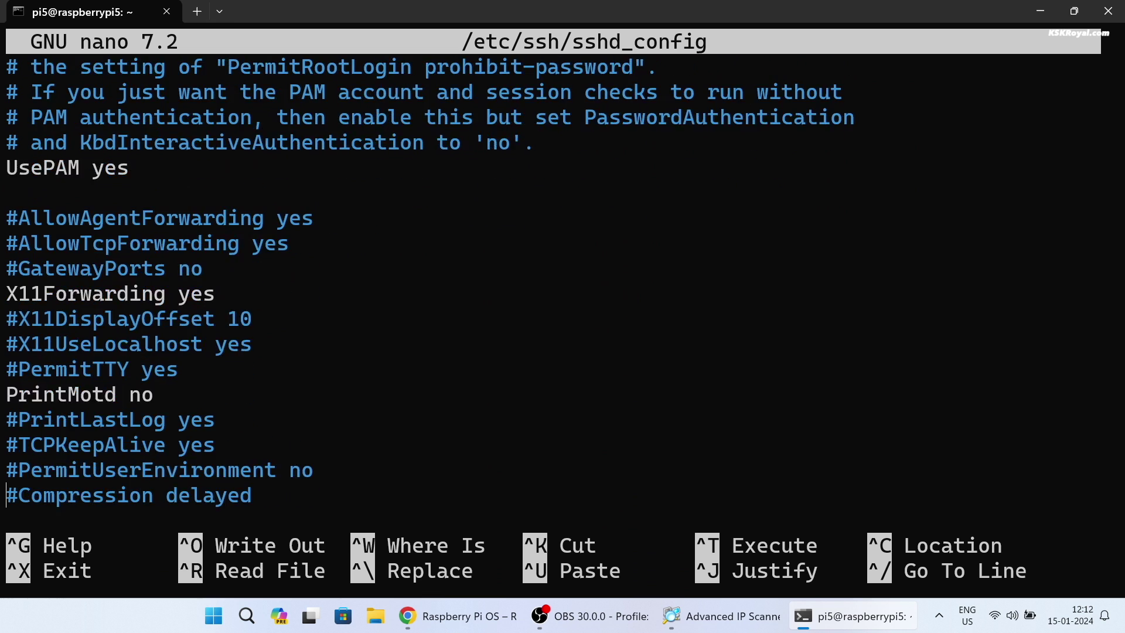
{"action": "key", "text": "Down"}
Step: Uncomment ClientAliveInterval, set it to 10000000, and save sshd_config before leaving nano
{"action": "key", "text": "Up"}
{"action": "key", "text": "Up"}
{"action": "key", "text": "Up"}
{"action": "key", "text": "Up"}
{"action": "key", "text": "Right"}
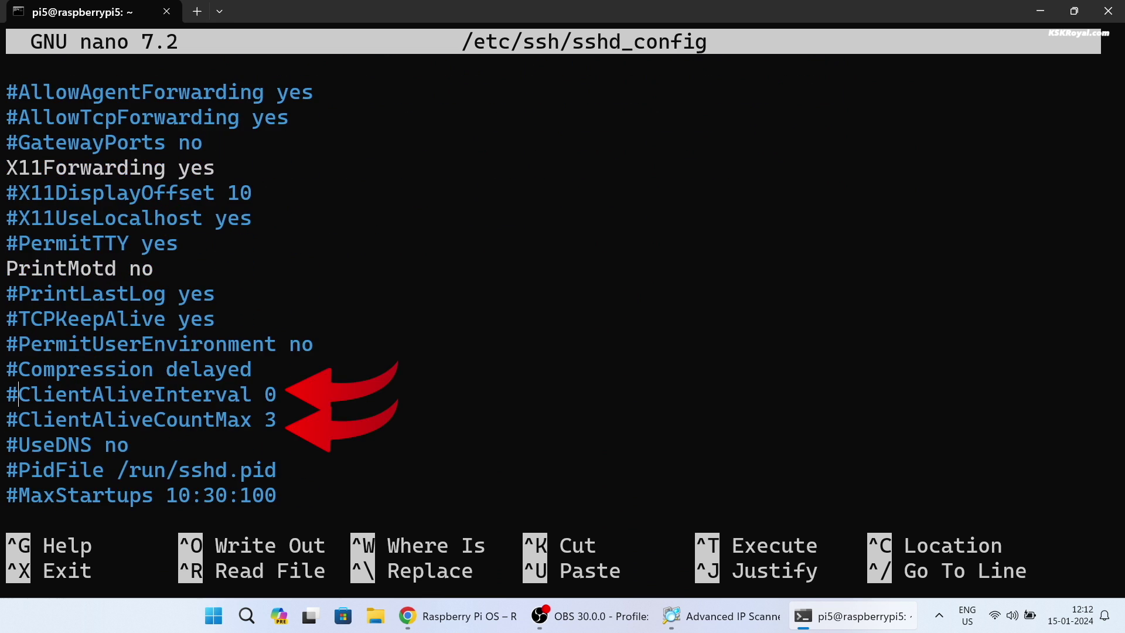
{"action": "key", "text": "BackSpace"}
{"action": "key", "text": "BackSpace"}
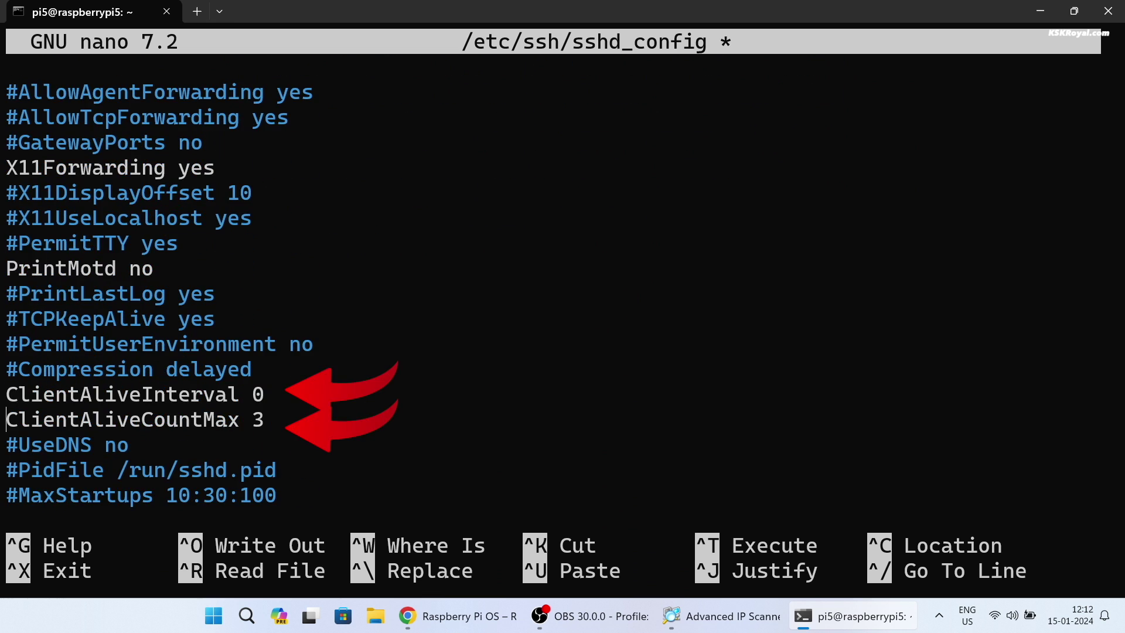
{"action": "key", "text": "End"}
{"action": "type", "text": "1000000"}
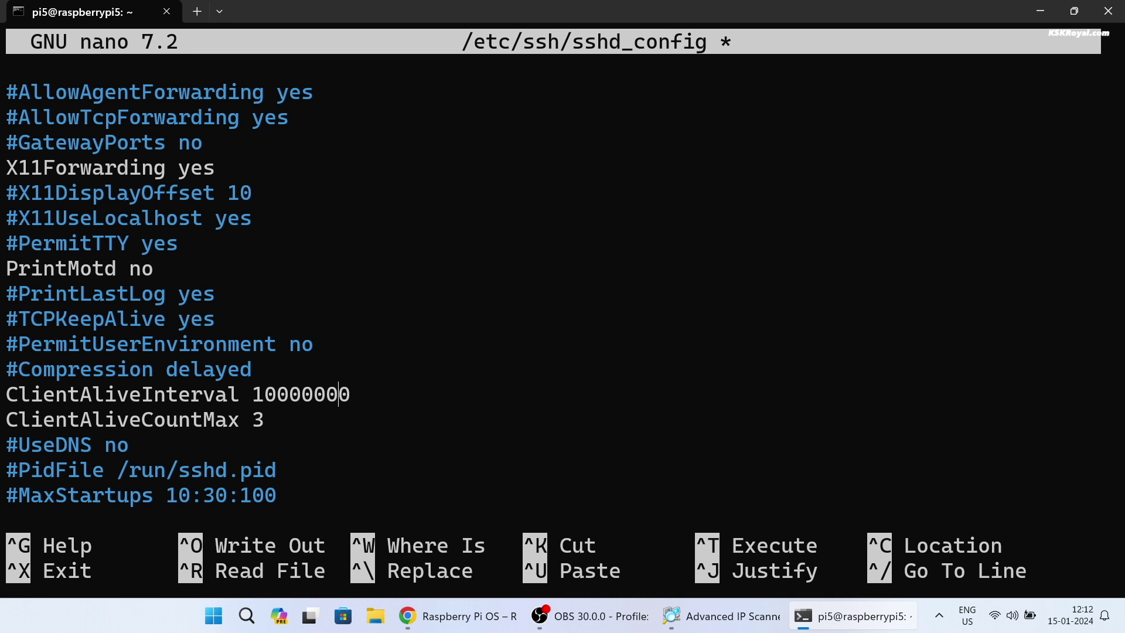
{"action": "key", "text": "ctrl+o"}
{"action": "key", "text": "Return"}
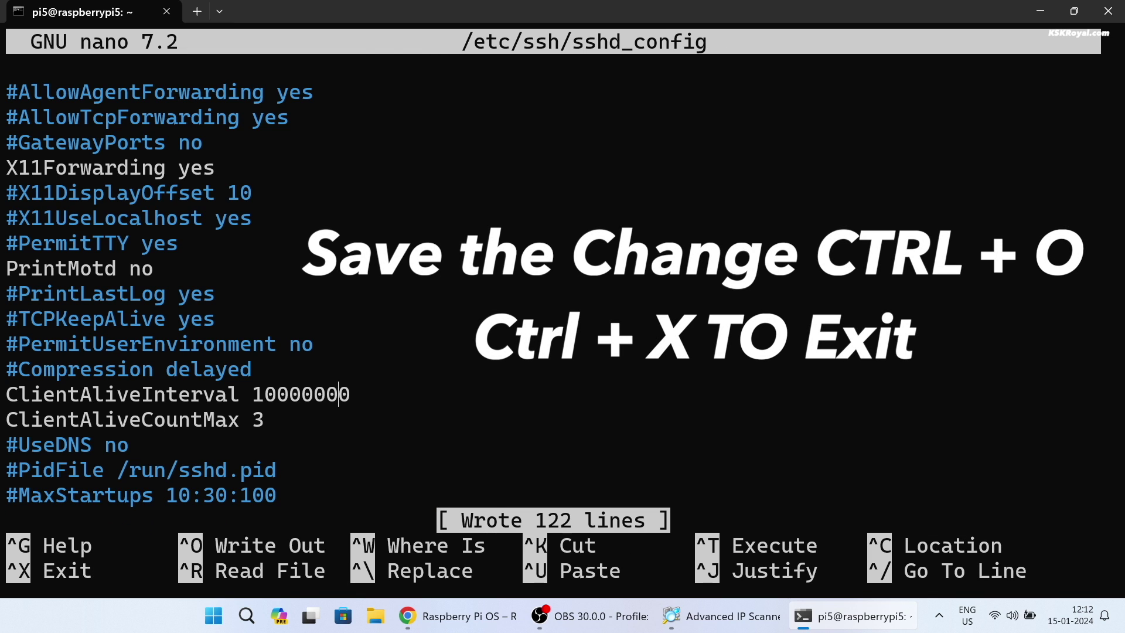
{"action": "key", "text": "ctrl+x"}
Step: Reload the SSH service and run sudo apt update, noting the 12 upgradable packages
{"action": "type", "text": "sudo s"}
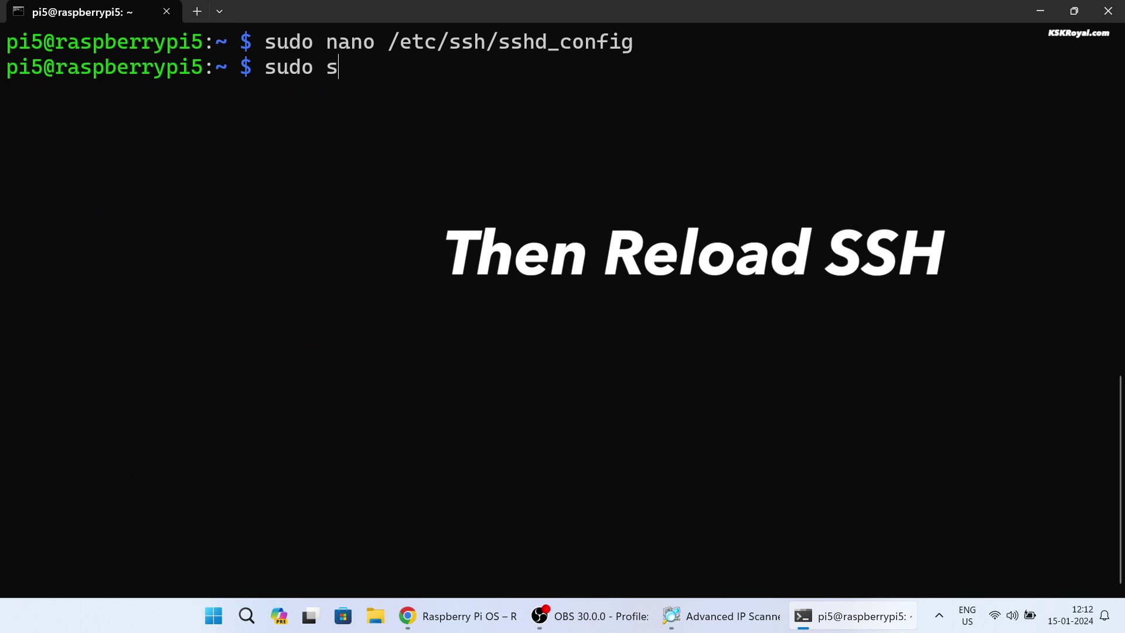
{"action": "type", "text": "ystemctl reload ssh"}
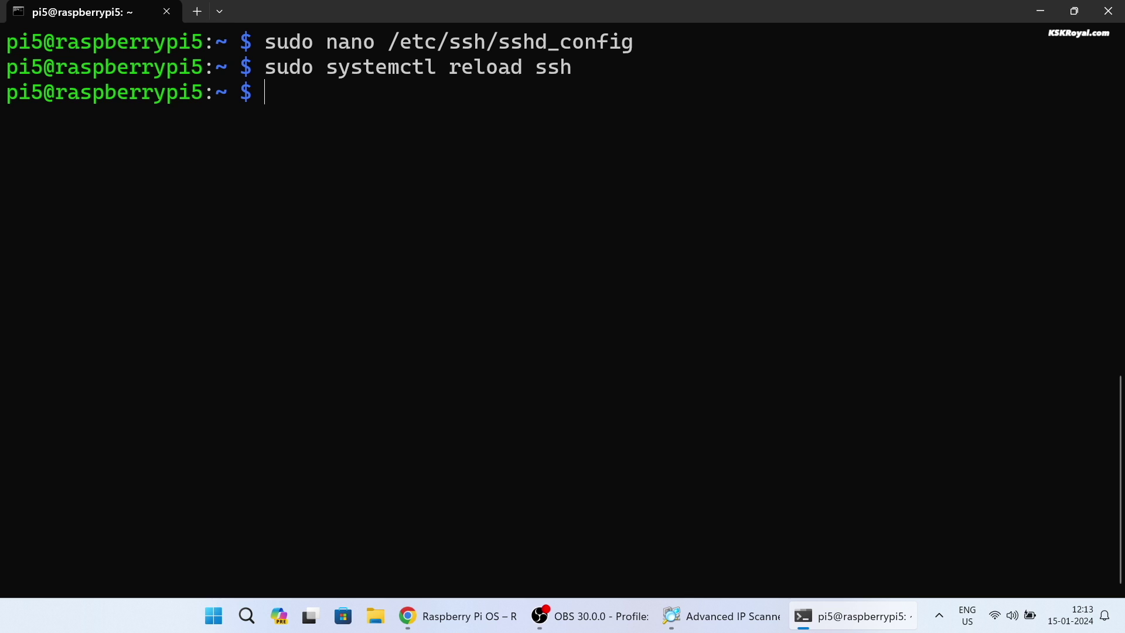
{"action": "key", "text": "ctrl+l"}
{"action": "type", "text": "sudo apt upda"}
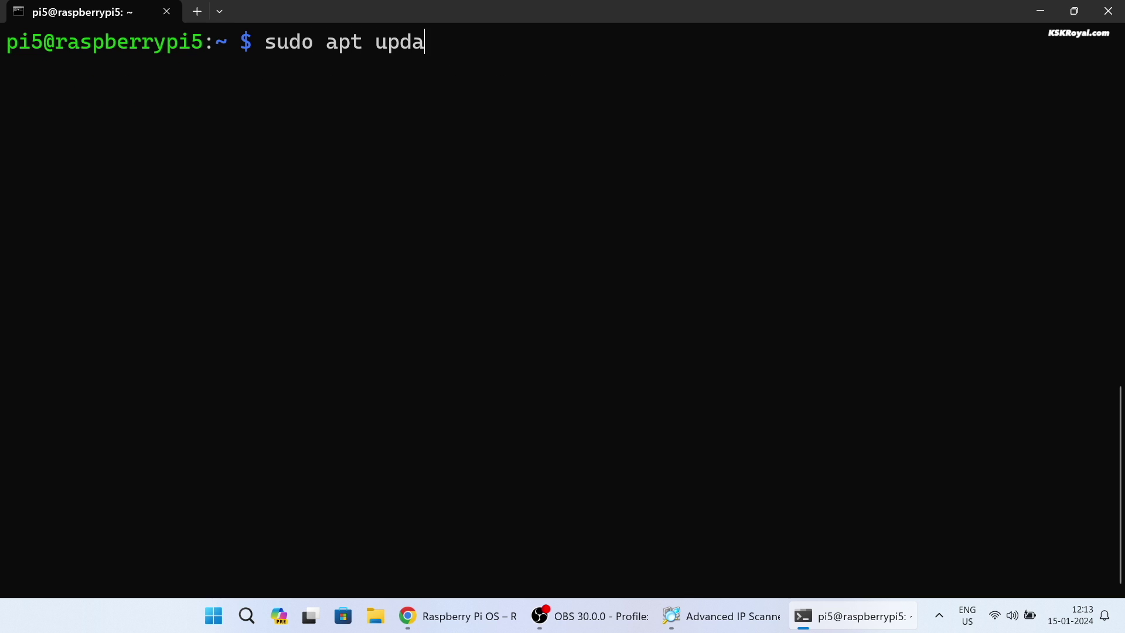
{"action": "type", "text": "te"}
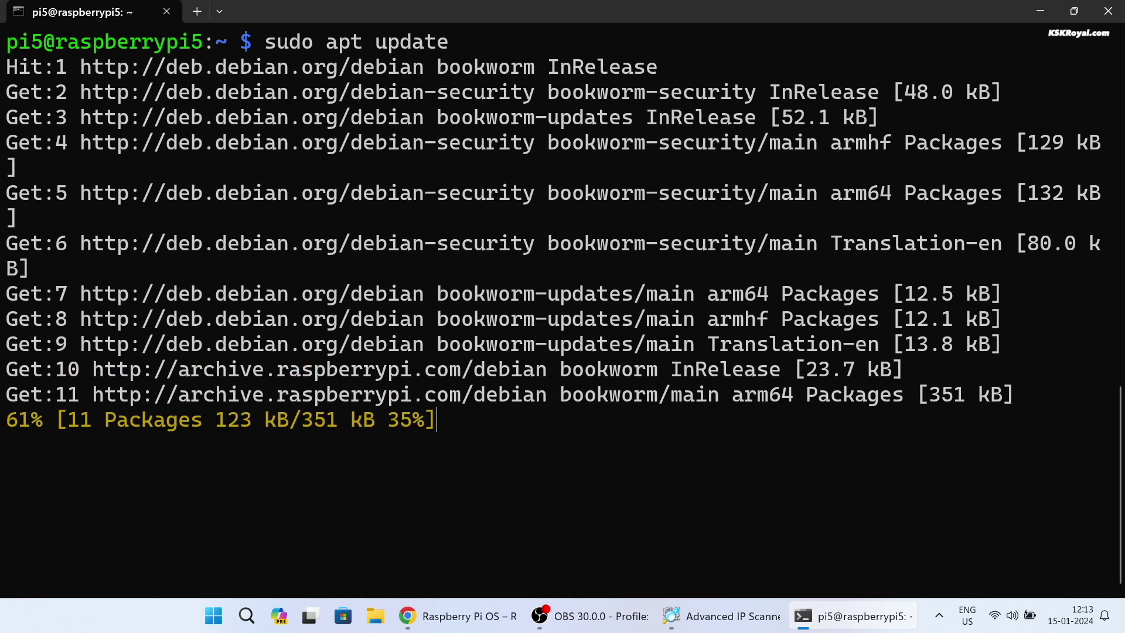
{"action": "triple_click", "coordinate": [100, 536]}
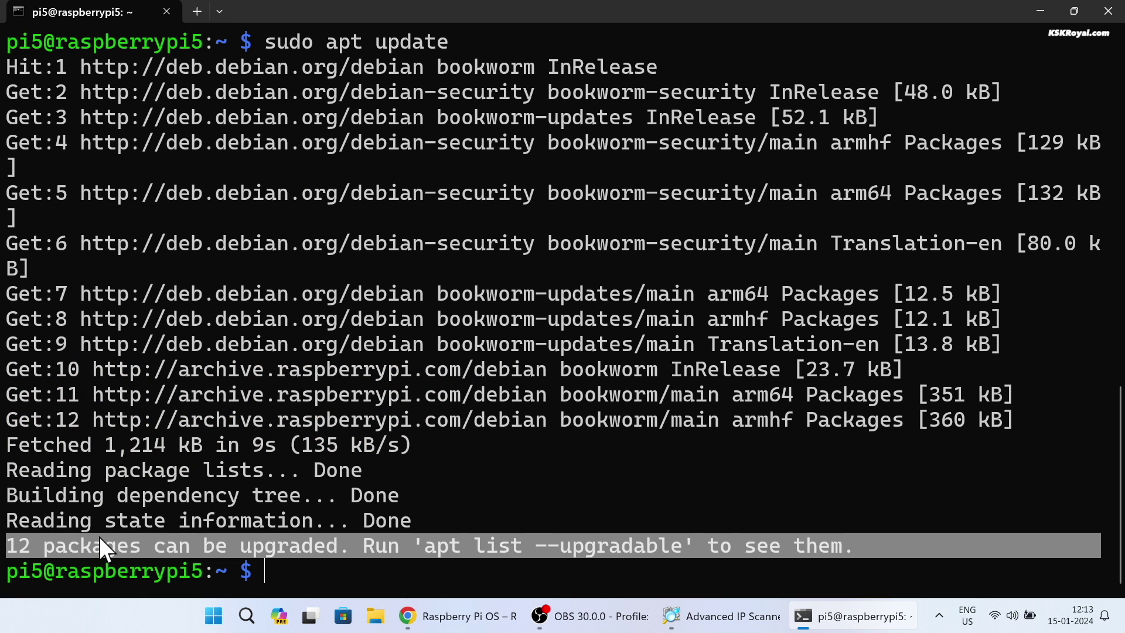
Step: Run sudo apt upgrade and confirm installing the 12 package updates
{"action": "key", "text": "ctrl+l"}
{"action": "type", "text": "sudo apt upgrade"}
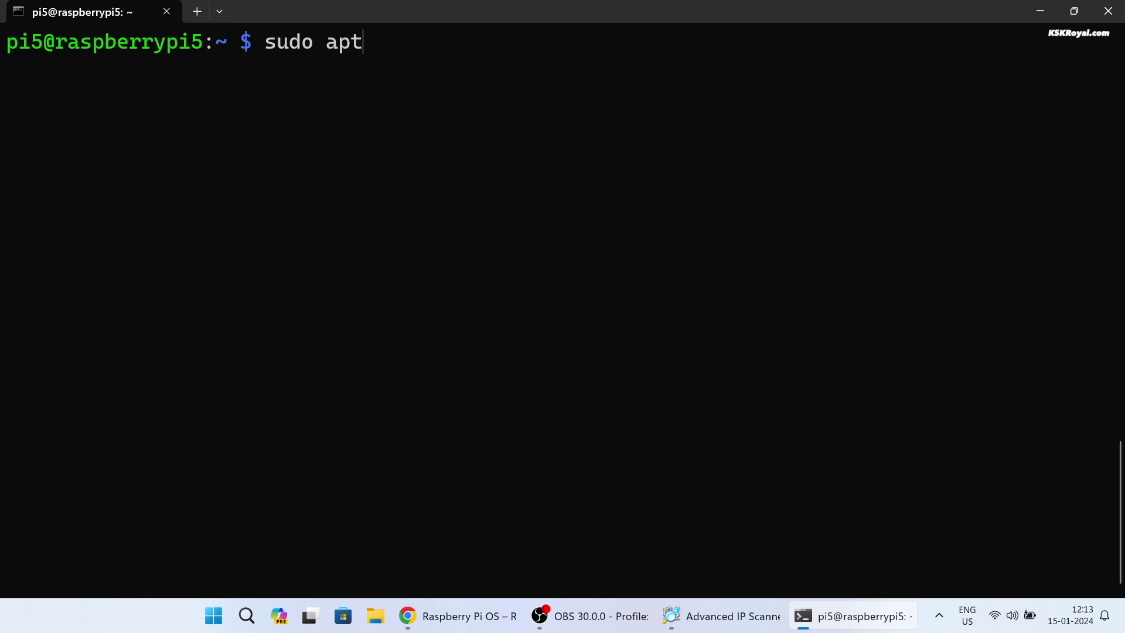
{"action": "key", "text": "Return"}
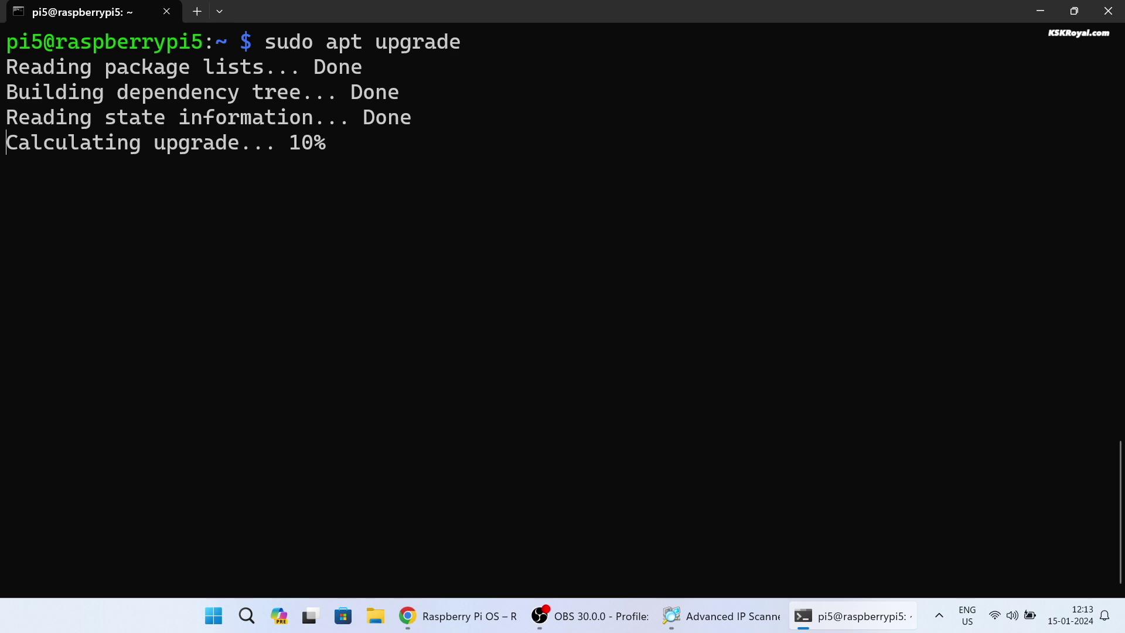
{"action": "key", "text": "Return"}
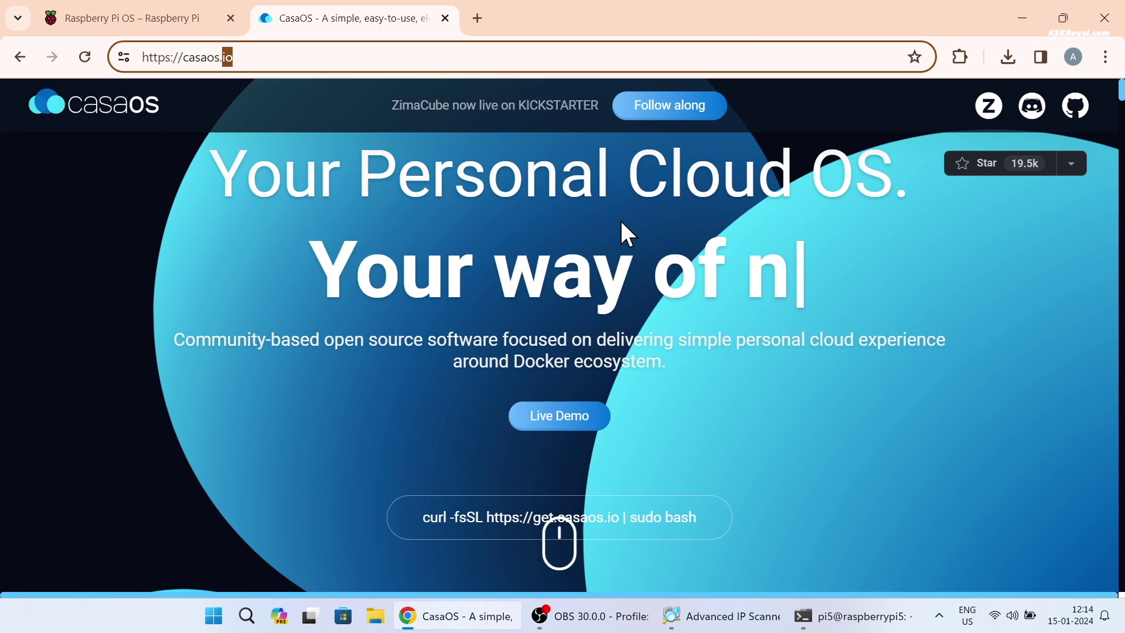
{"action": "scroll", "coordinate": [879, 340], "scroll_direction": "down", "scroll_amount": 4}
{"action": "scroll", "coordinate": [762, 322], "scroll_direction": "up", "scroll_amount": 4}
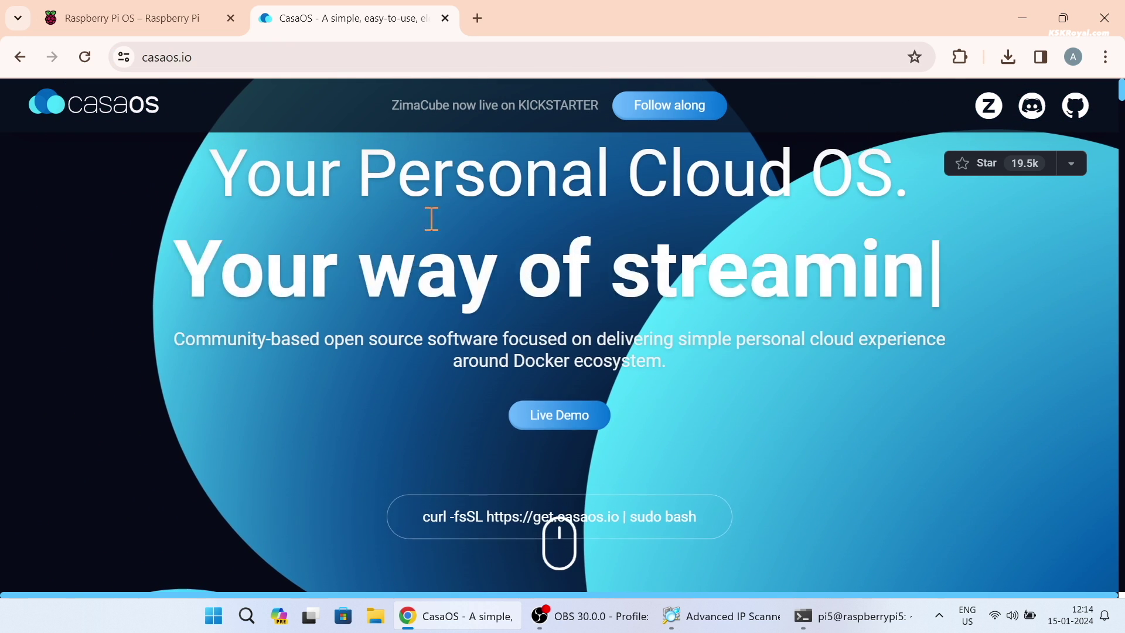
{"action": "left_click_drag", "start_coordinate": [288, 185], "coordinate": [851, 249]}
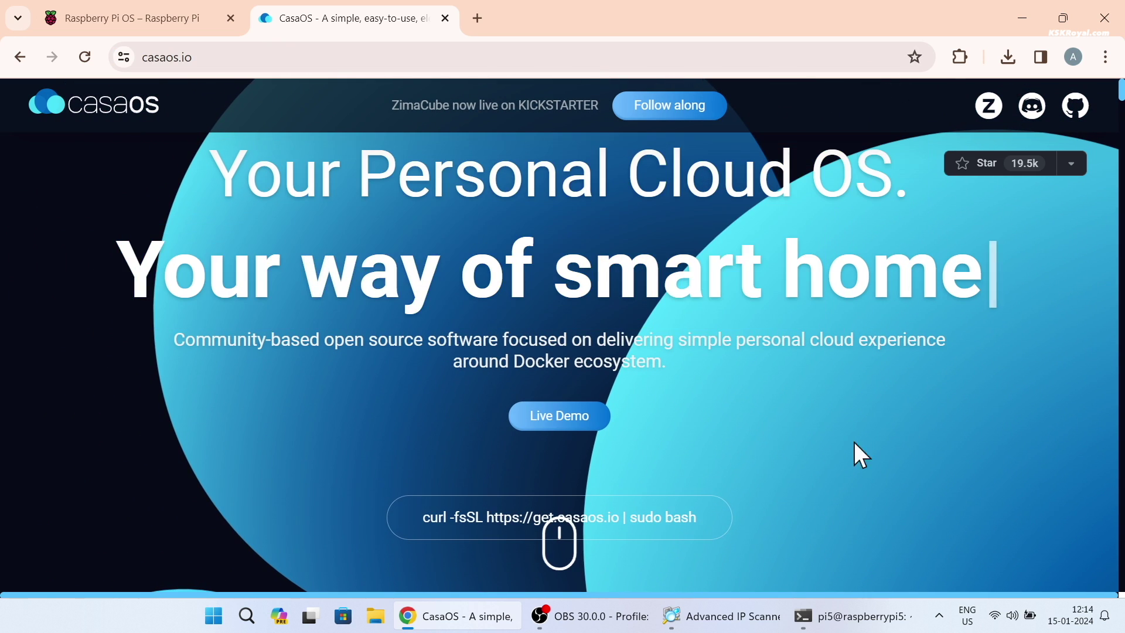
{"action": "scroll", "coordinate": [854, 446], "scroll_direction": "down", "scroll_amount": 3}
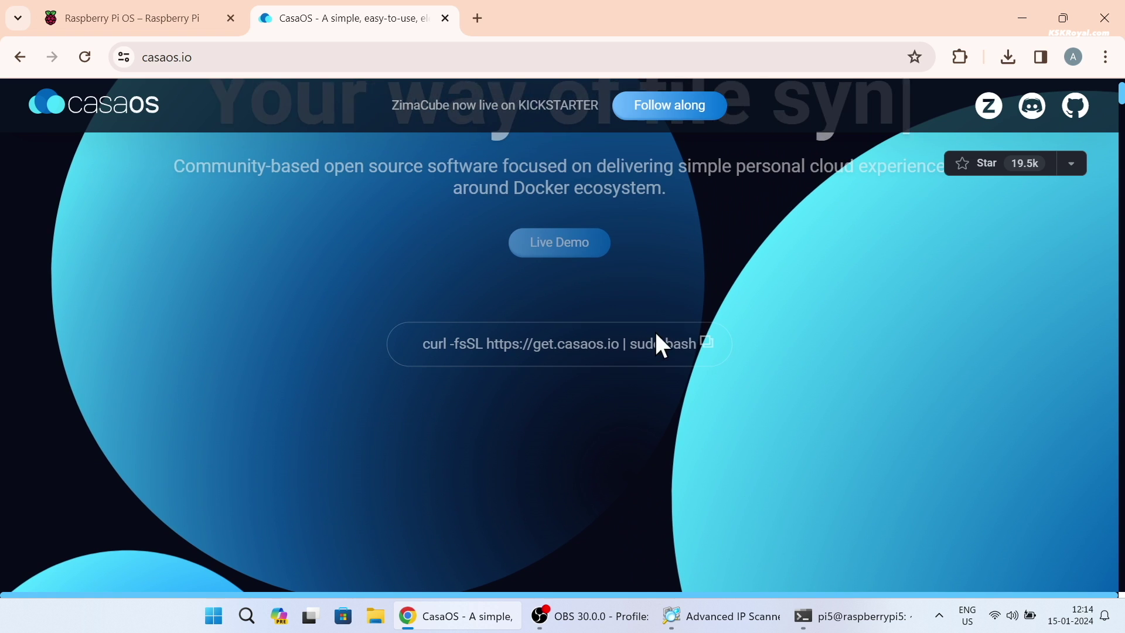
{"action": "left_click", "coordinate": [705, 342]}
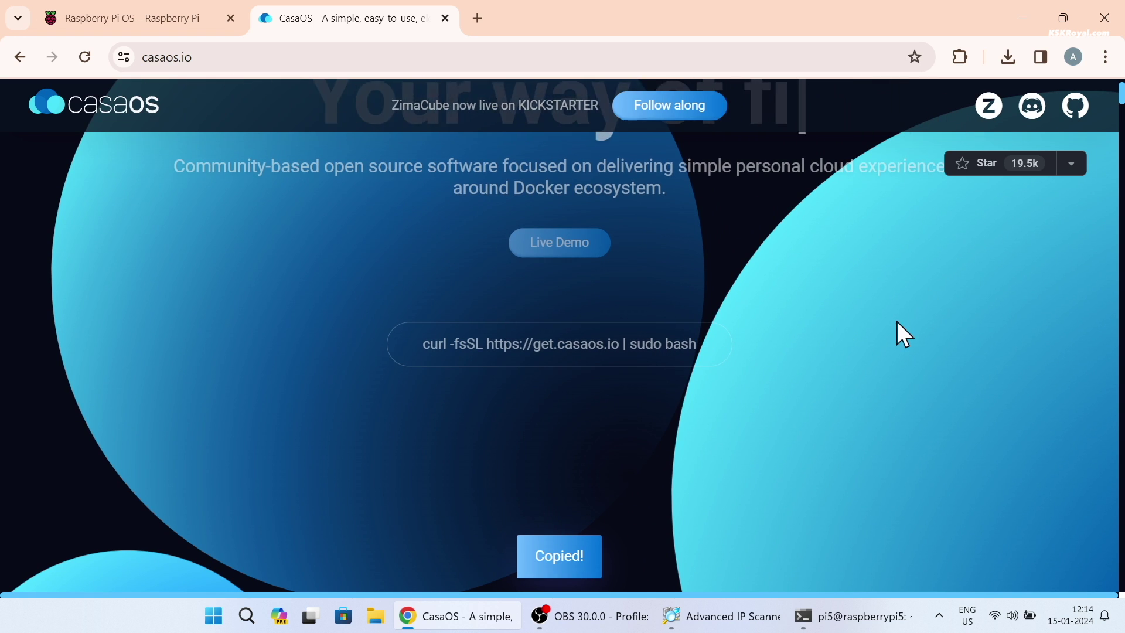
Step: Paste and run the CasaOS curl install command in the Pi's SSH session
{"action": "key", "text": "alt+Tab"}
{"action": "key", "text": "ctrl+shift+v"}
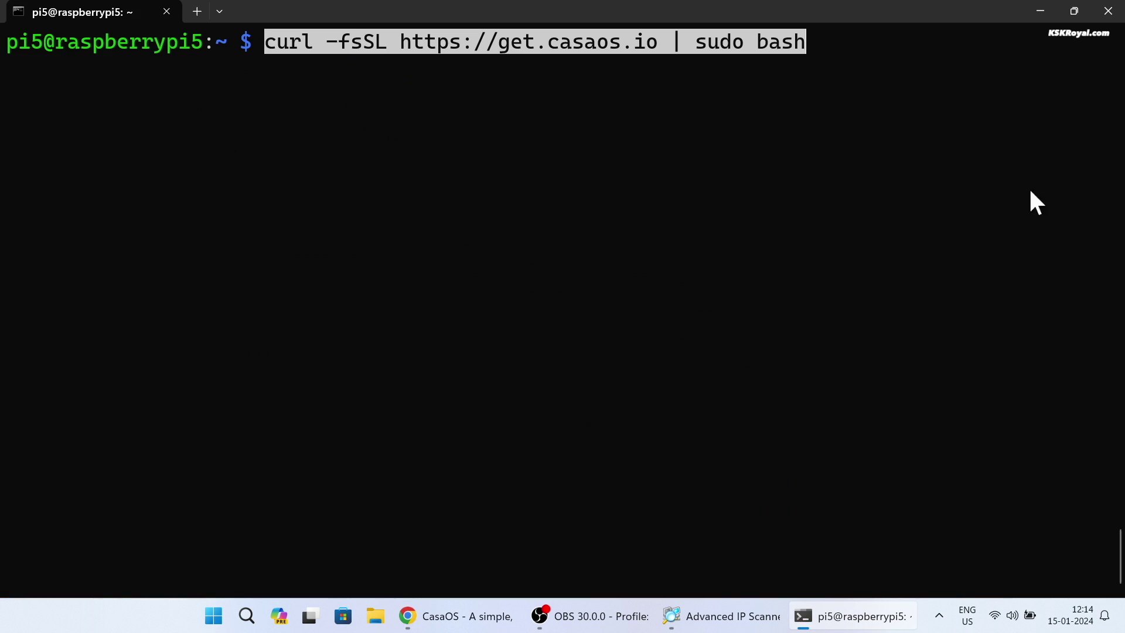
{"action": "key", "text": "Return"}
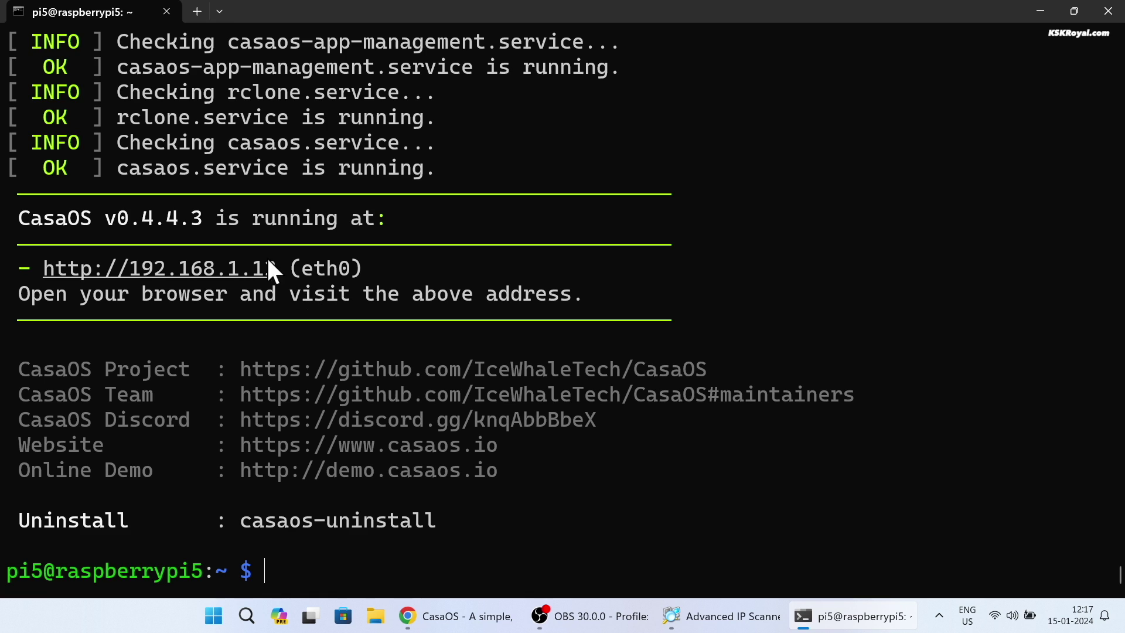
Step: Clear the terminal after the install and begin entering sudo reboot now
{"action": "key", "text": "ctrl+l"}
{"action": "type", "text": "sudo reboot nw"}
{"action": "key", "text": "BackSpace"}
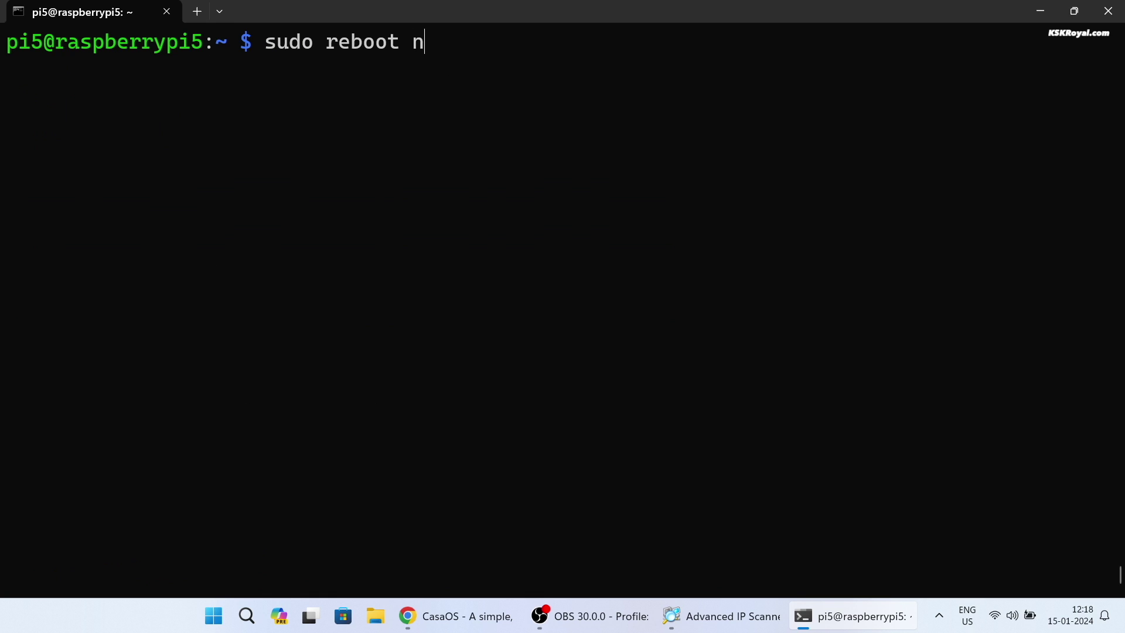
Step: Reboot the Pi, SSH back into 192.168.1.13, and check sudo systemctl status casaos
{"action": "type", "text": "ow"}
{"action": "key", "text": "Return"}
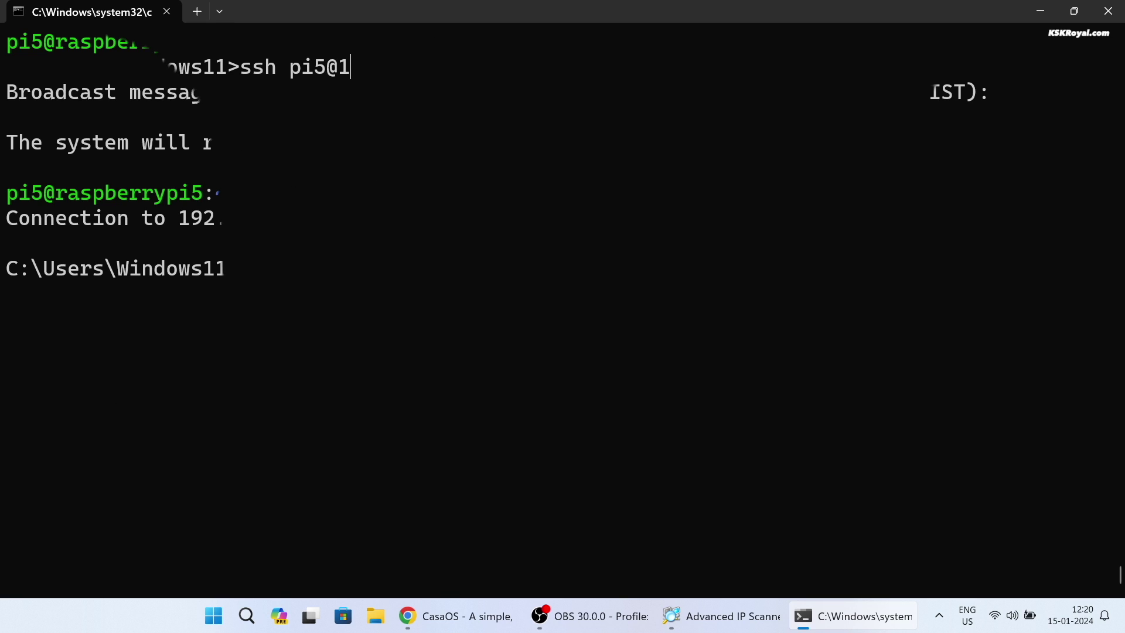
{"action": "type", "text": "92.168.1.13"}
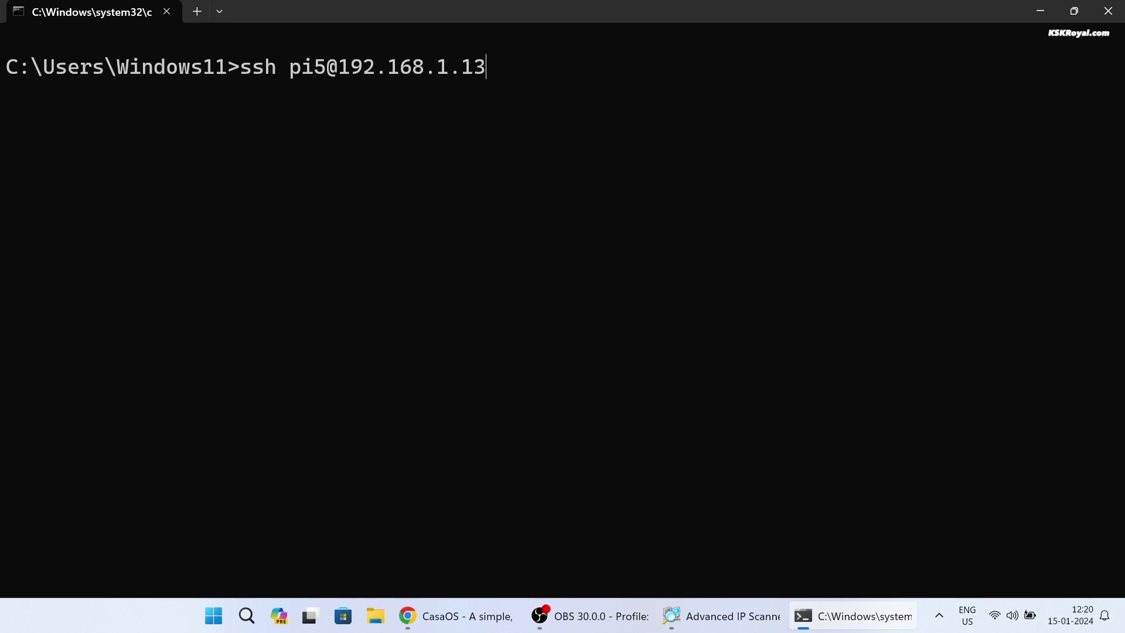
{"action": "key", "text": "Return"}
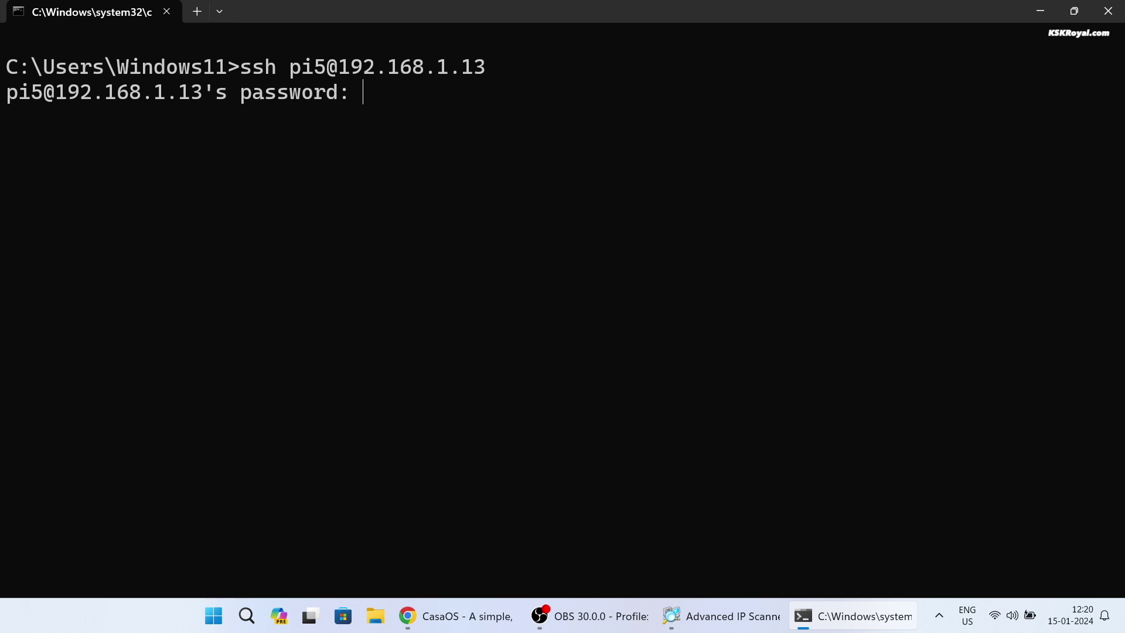
{"action": "key", "text": "Return"}
{"action": "type", "text": "sudo systemctl status"}
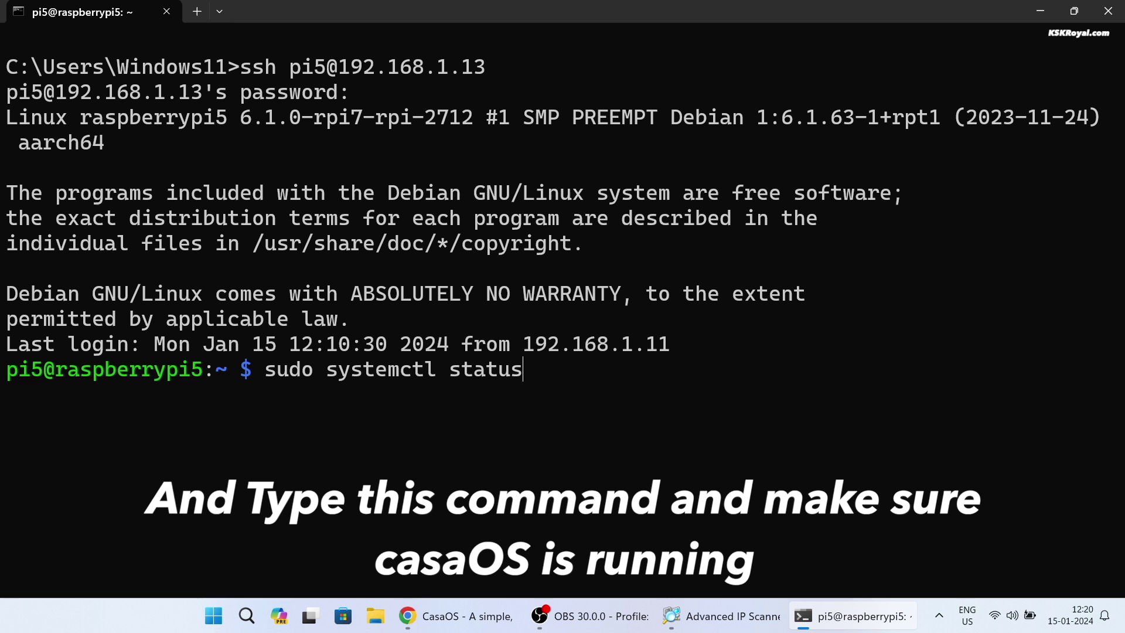
{"action": "type", "text": " casaos"}
{"action": "key", "text": "Return"}
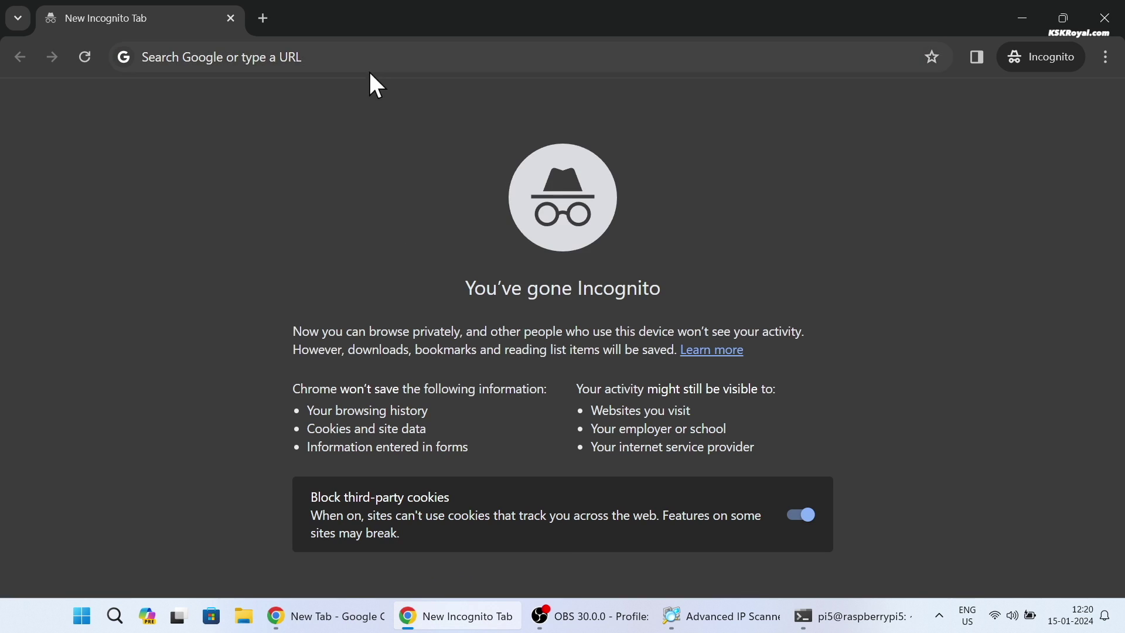
Step: Load the CasaOS welcome page at 192.168.1.13 in the browser
{"action": "left_click", "coordinate": [372, 63]}
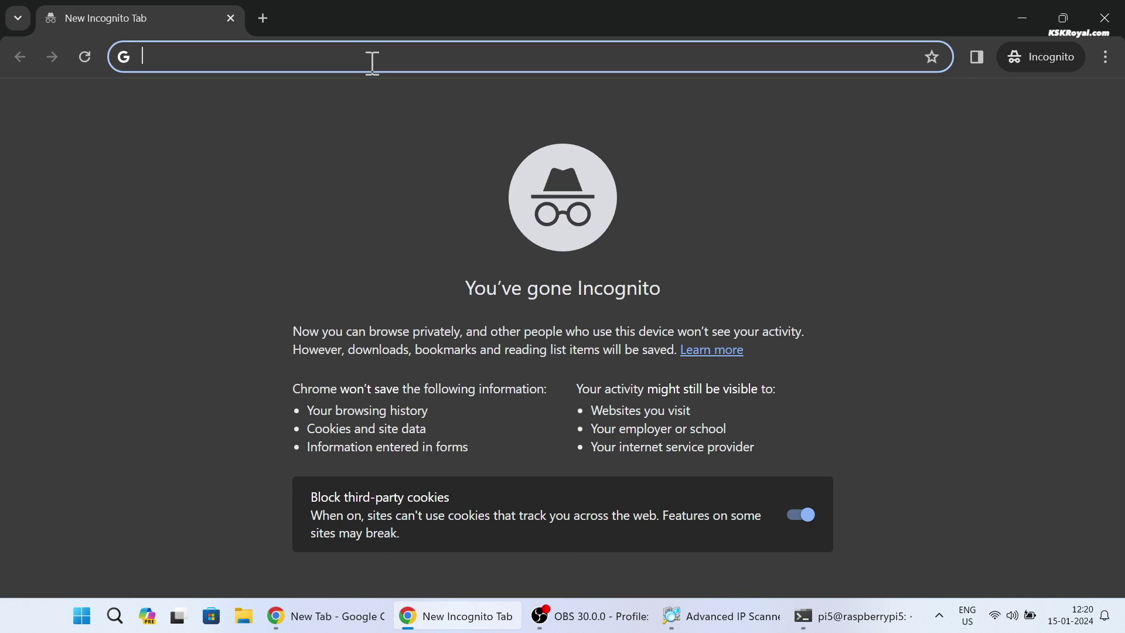
{"action": "type", "text": "192.168.1.1"}
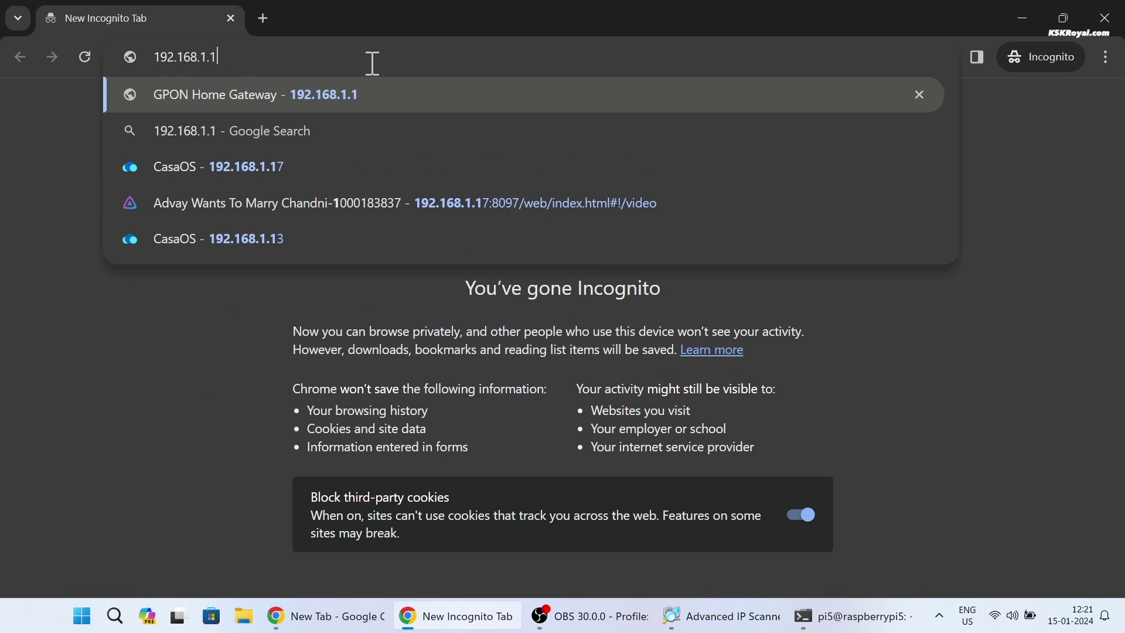
{"action": "key", "text": "BackSpace"}
{"action": "type", "text": "13"}
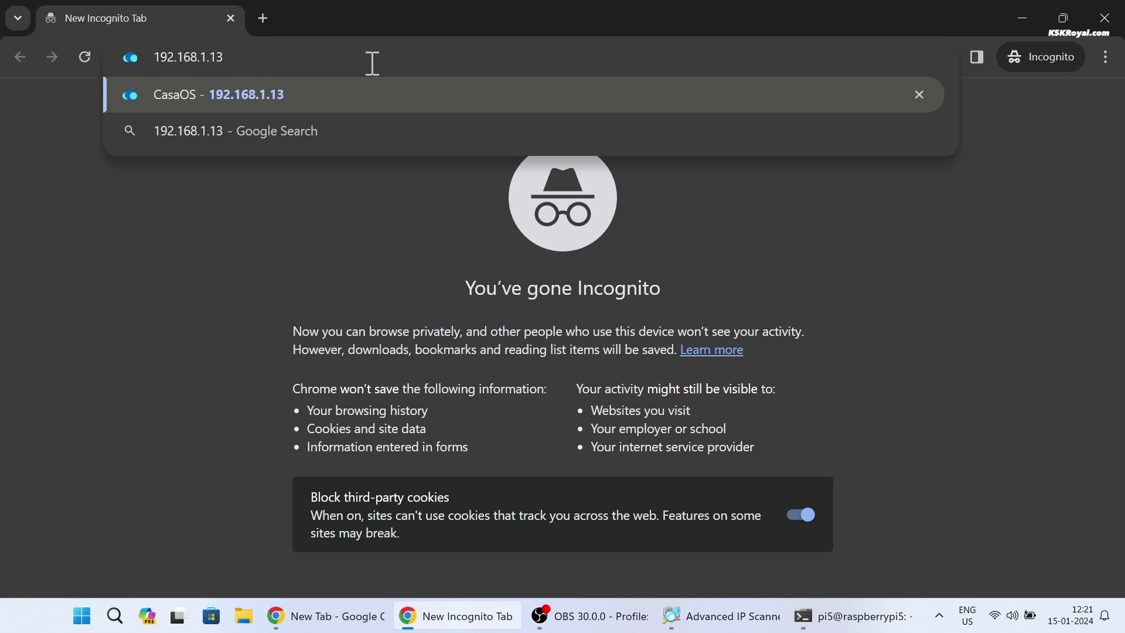
{"action": "key", "text": "Return"}
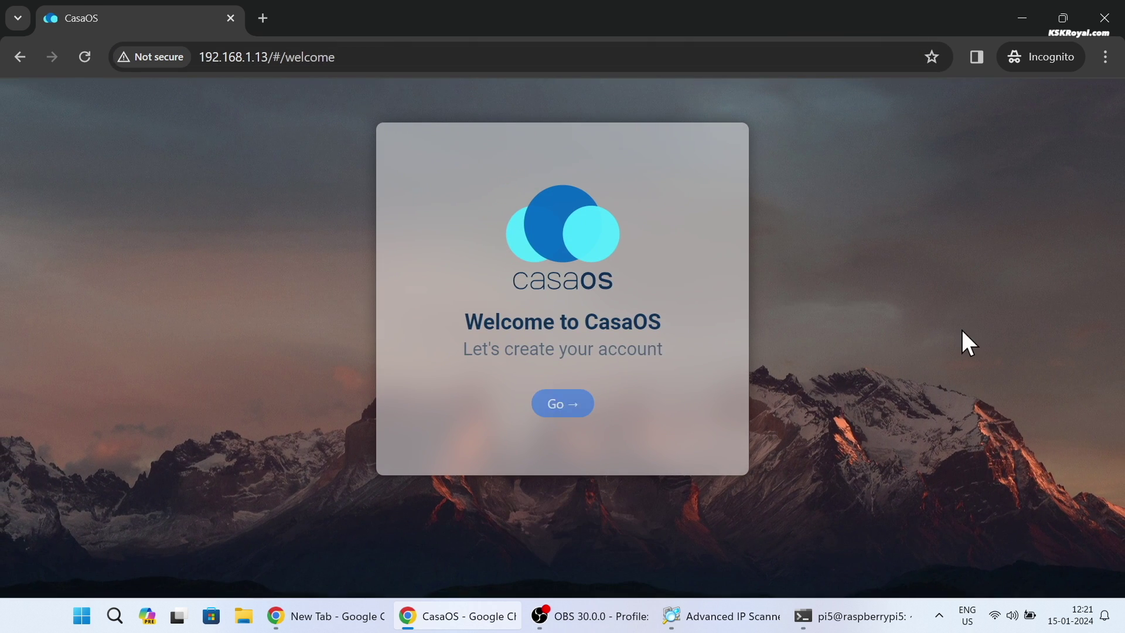
Step: Start account creation and enter username pi5 with a matching password
{"action": "left_click", "coordinate": [564, 407]}
{"action": "key", "text": "ctrl+minus"}
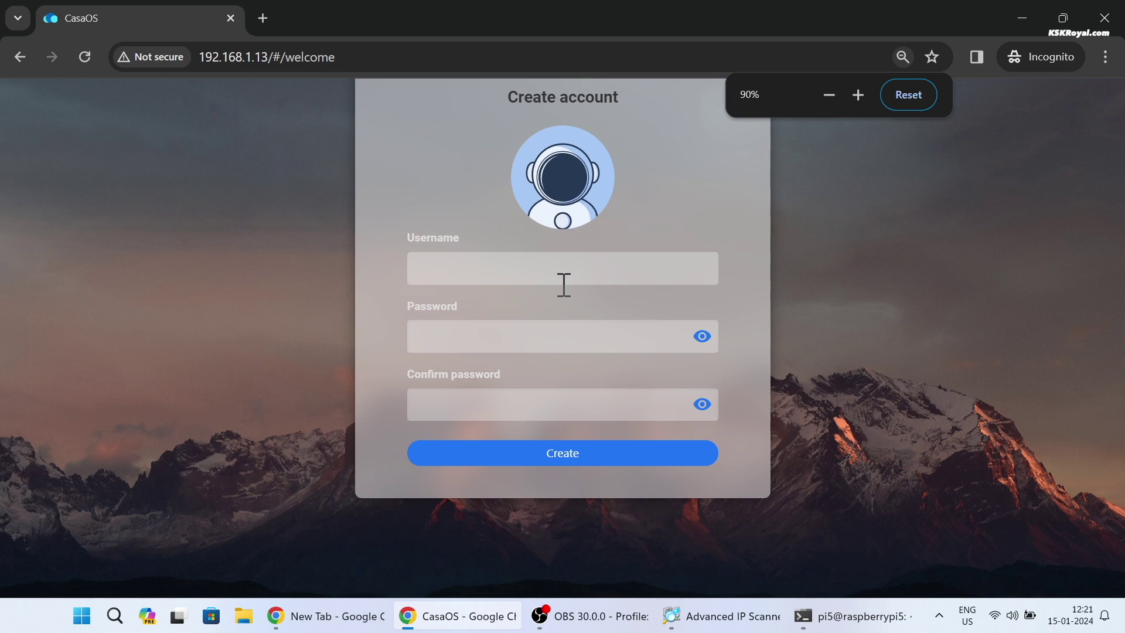
{"action": "type", "text": "pi5"}
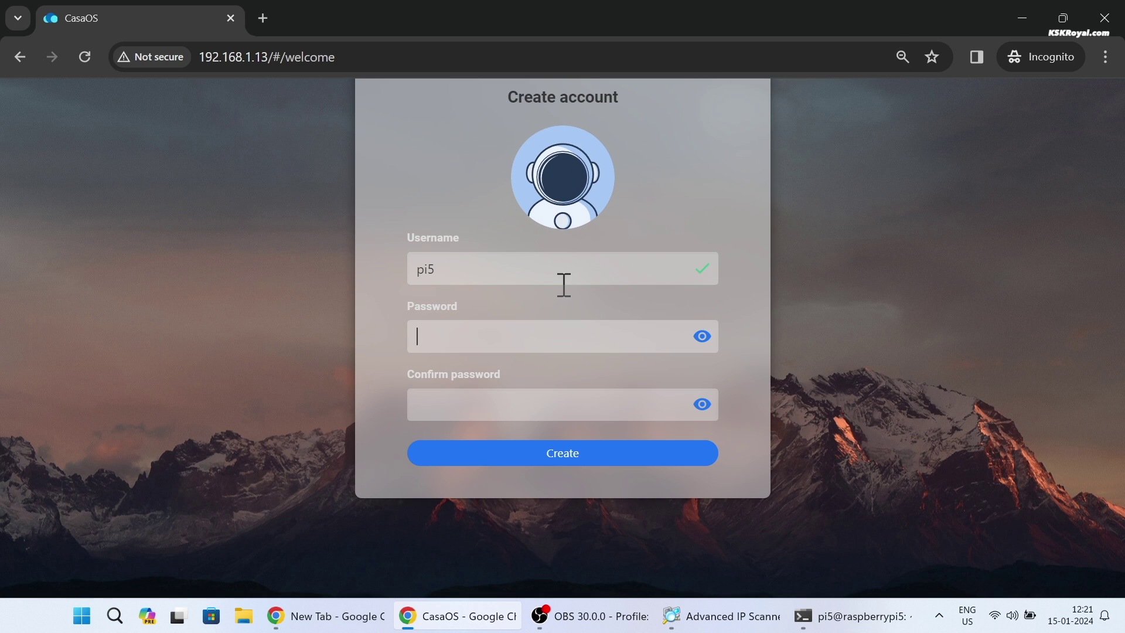
{"action": "key", "text": "Tab"}
{"action": "type", "text": "••••••••••••••"}
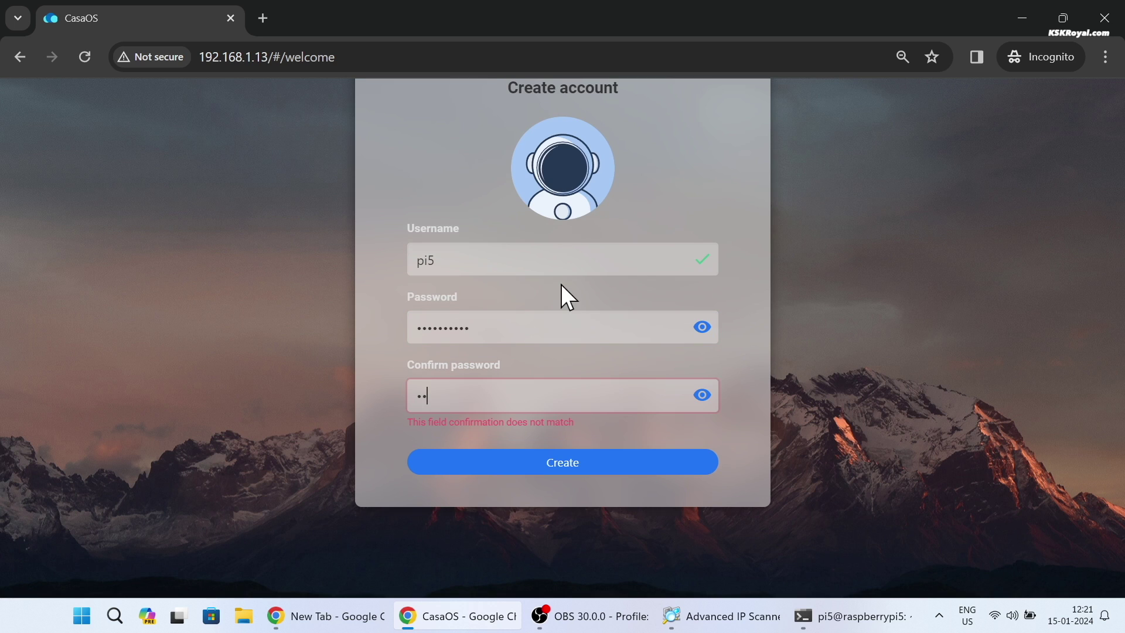
{"action": "type", "text": "•••"}
Step: Create the account, accept the CasaOS blog news feed and dismiss the sorting tip
{"action": "left_click", "coordinate": [595, 449]}
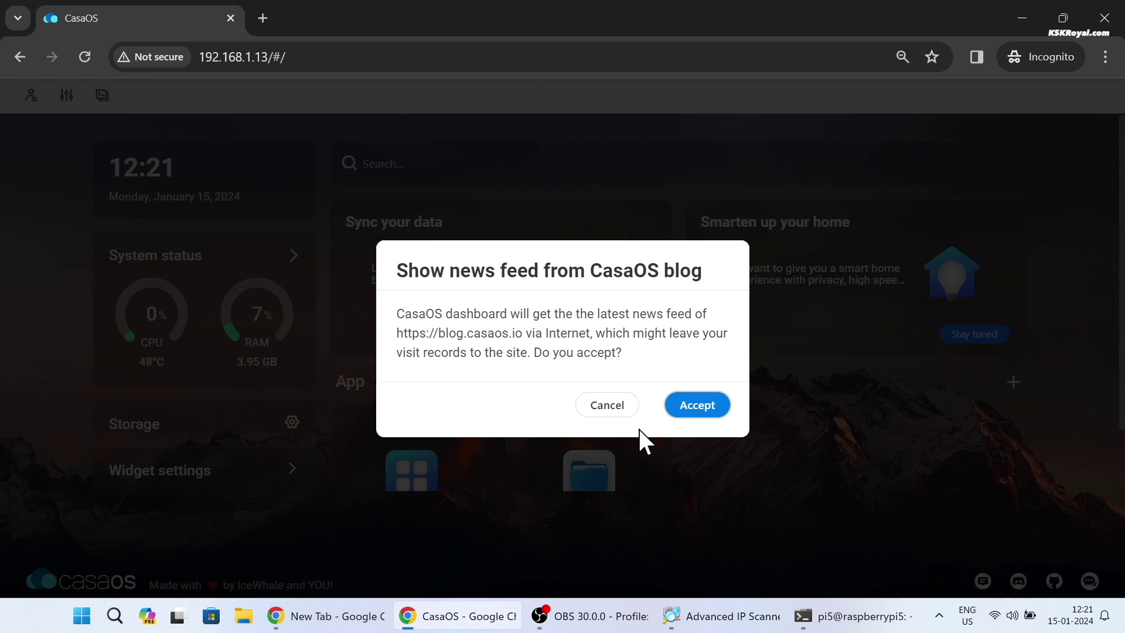
{"action": "left_click", "coordinate": [694, 408]}
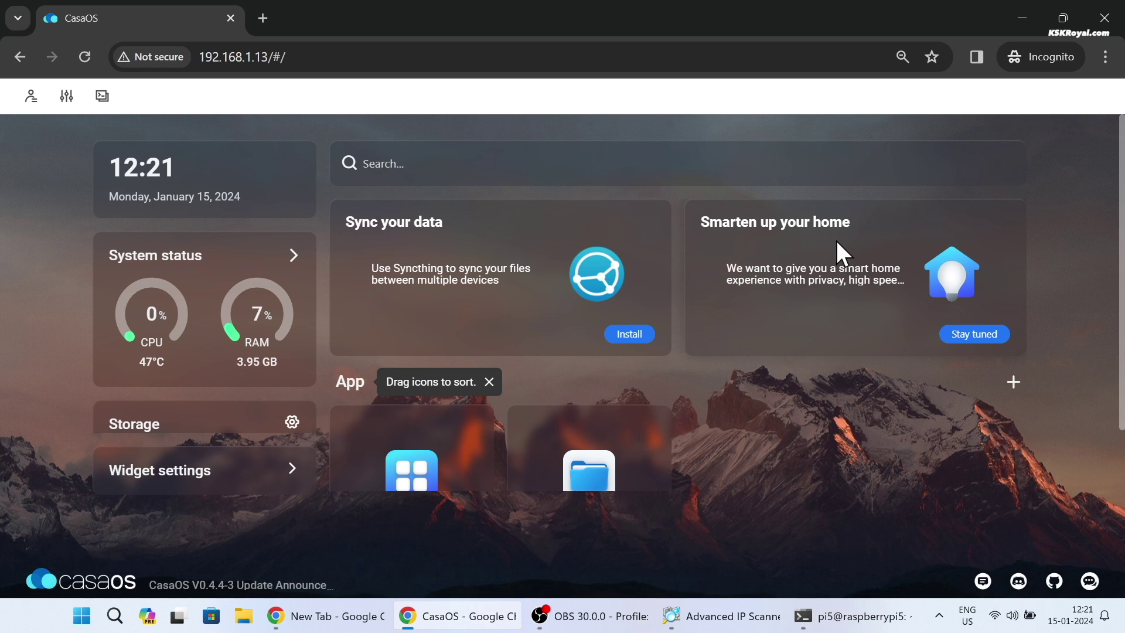
{"action": "left_click", "coordinate": [306, 54]}
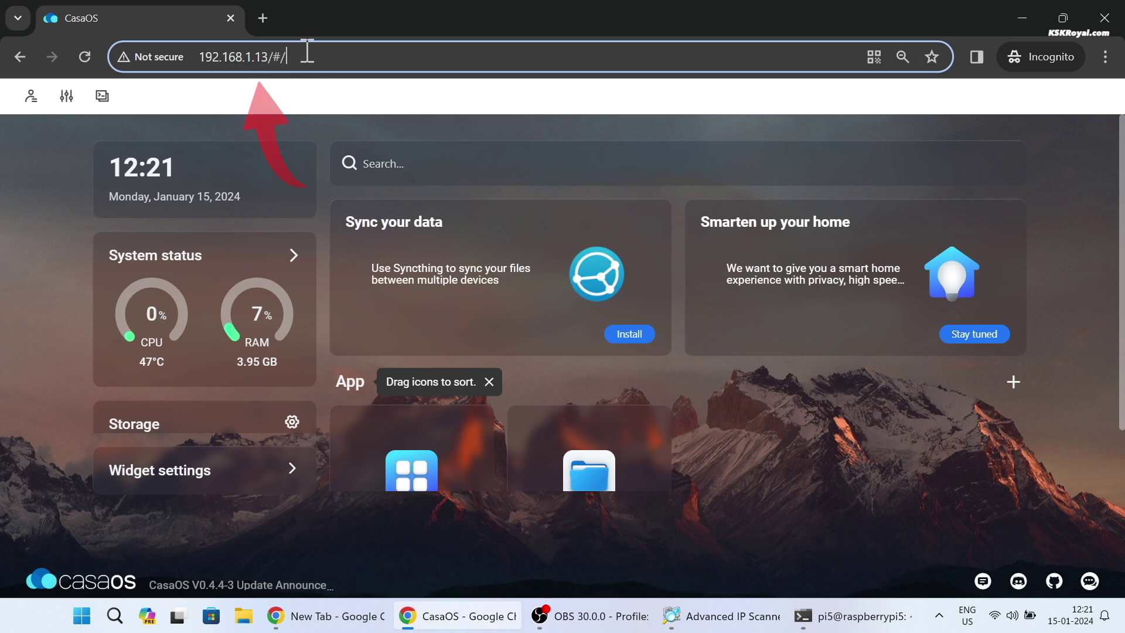
{"action": "left_click", "coordinate": [793, 476]}
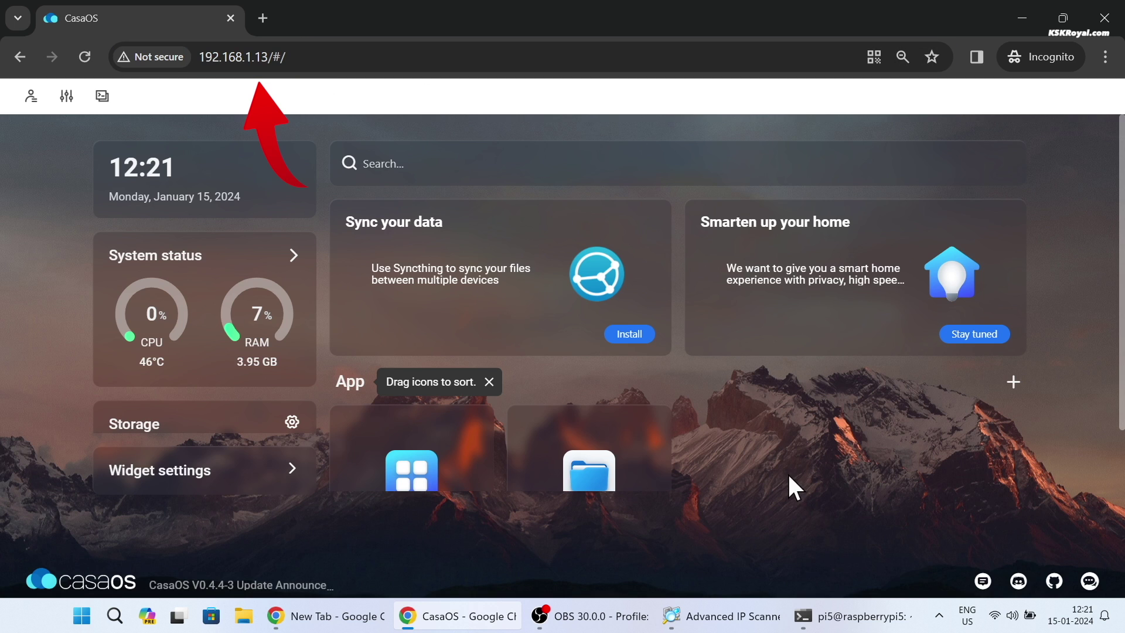
Step: Expand the System status widget and show its RAM usage
{"action": "left_click", "coordinate": [488, 381]}
{"action": "scroll", "coordinate": [410, 351], "scroll_direction": "down", "scroll_amount": 1}
{"action": "scroll", "coordinate": [234, 316], "scroll_direction": "down", "scroll_amount": 2}
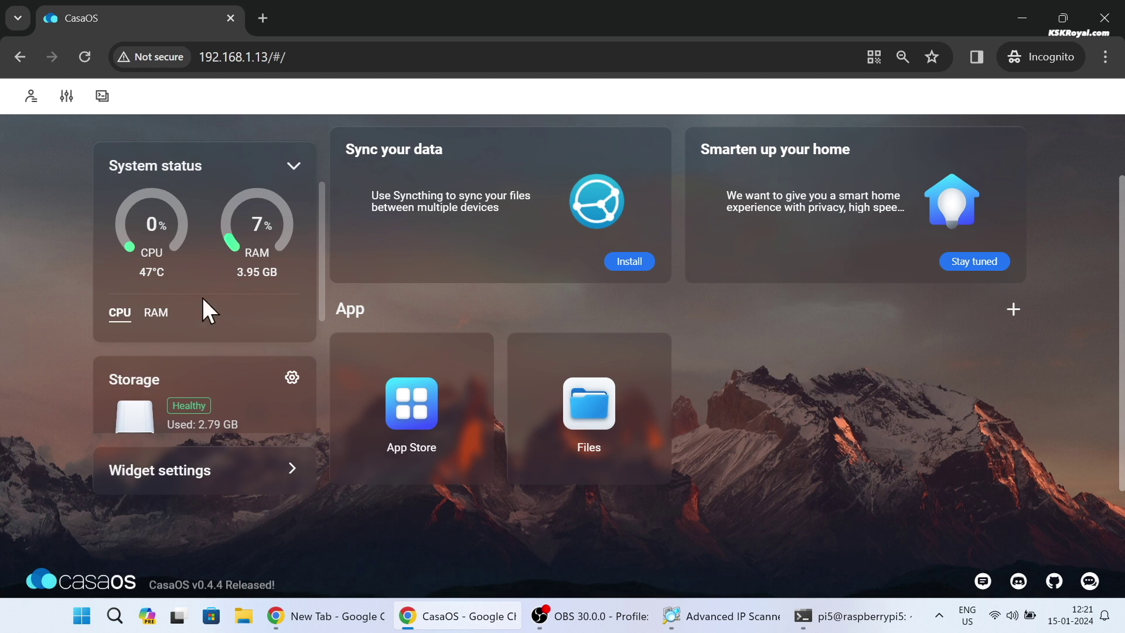
{"action": "left_click", "coordinate": [155, 313]}
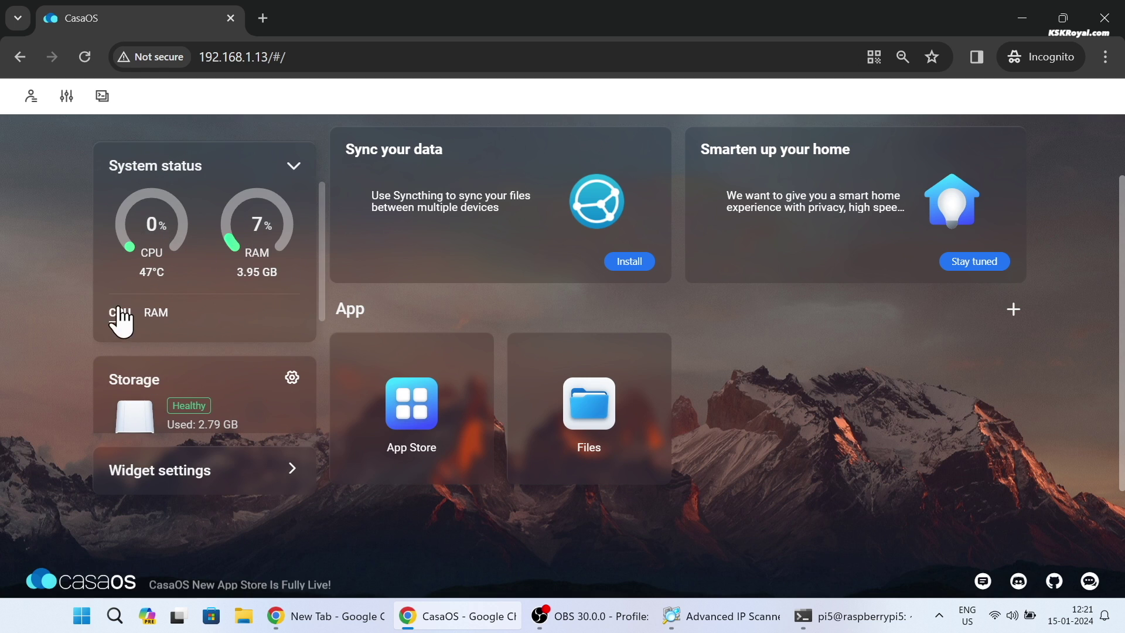
{"action": "scroll", "coordinate": [188, 363], "scroll_direction": "down", "scroll_amount": 4}
{"action": "scroll", "coordinate": [273, 247], "scroll_direction": "up", "scroll_amount": 5}
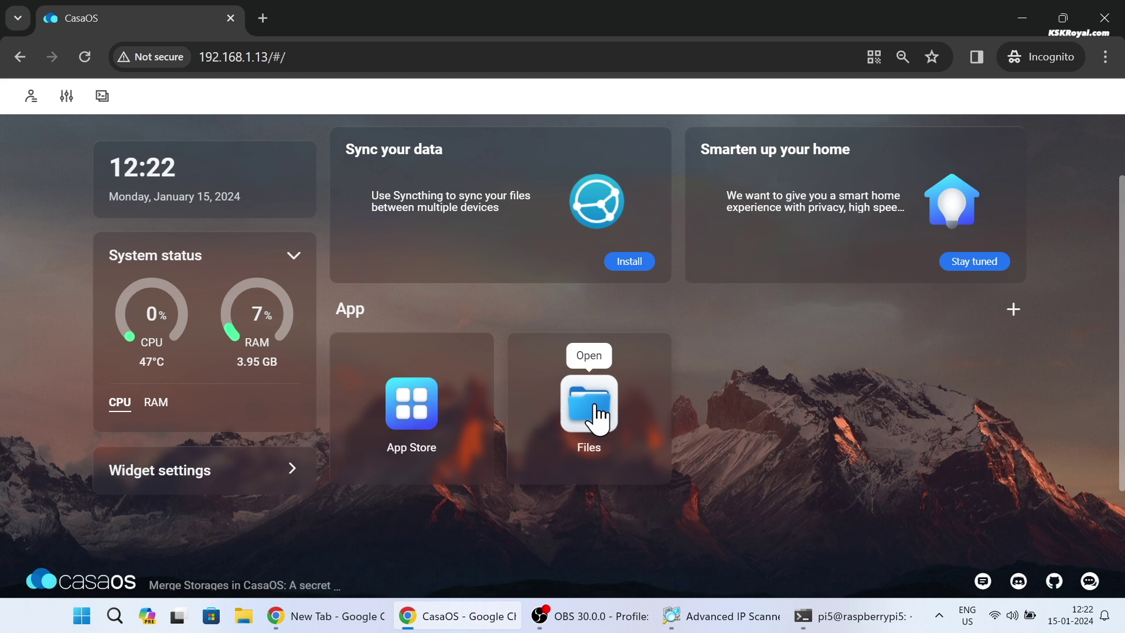
Step: Browse the Files app through DATA, Media and Music, then close it
{"action": "left_click", "coordinate": [598, 418]}
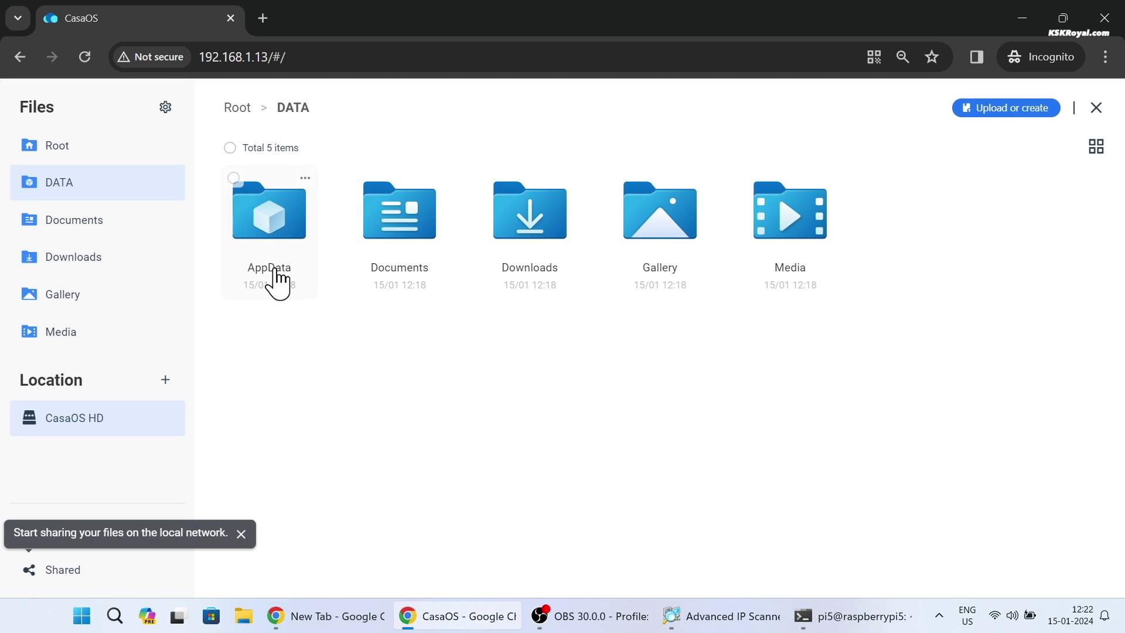
{"action": "left_click", "coordinate": [241, 534]}
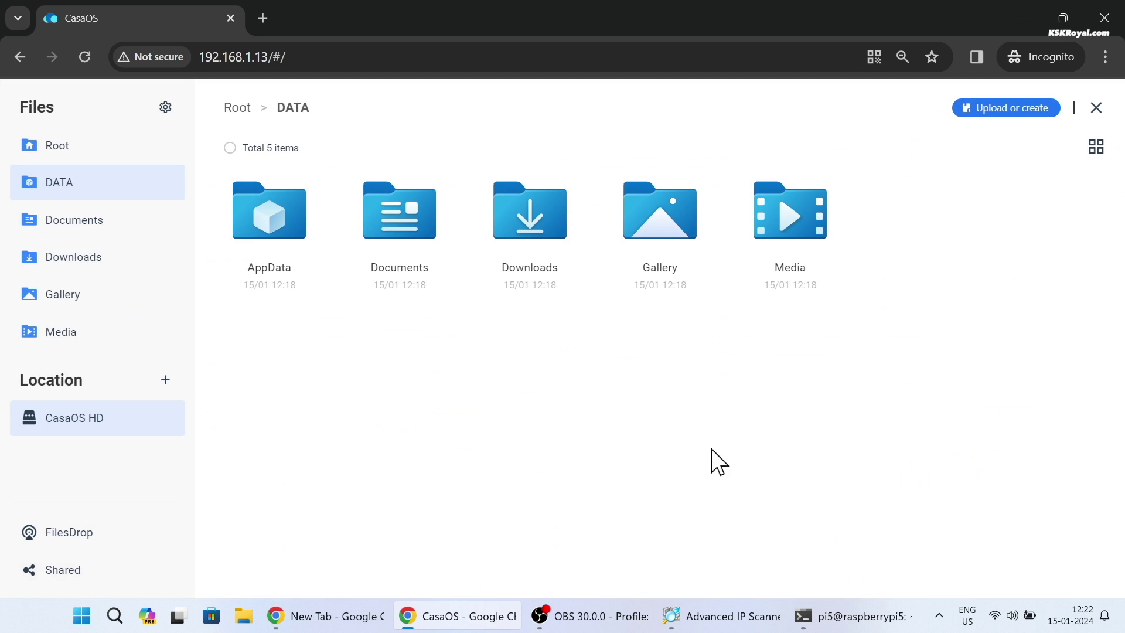
{"action": "left_click", "coordinate": [803, 249]}
{"action": "left_click", "coordinate": [407, 227]}
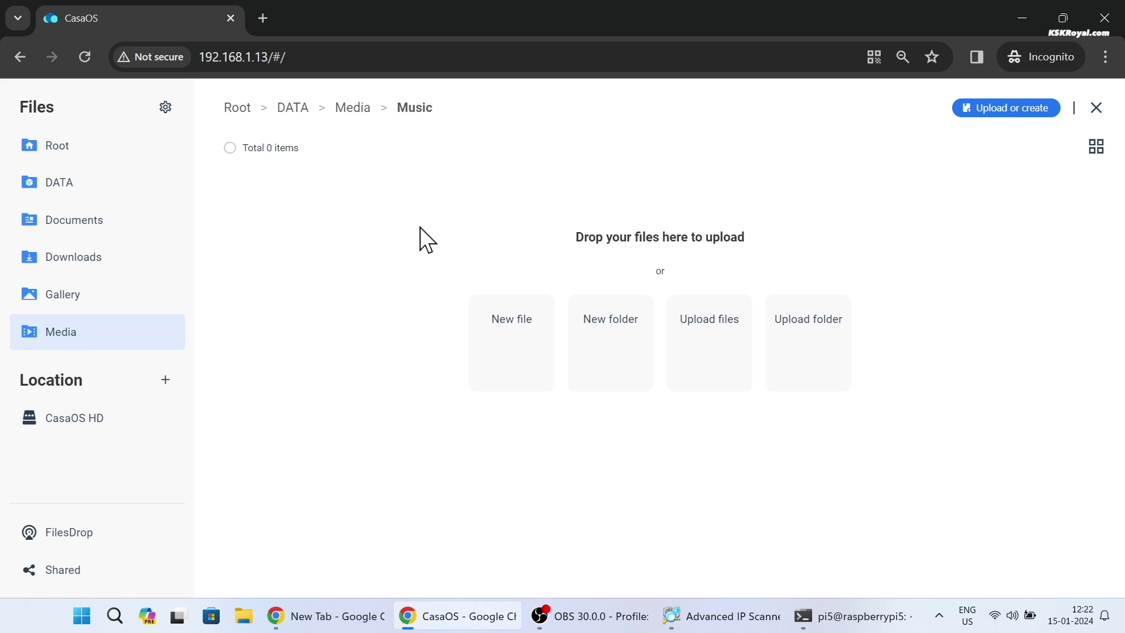
{"action": "left_click", "coordinate": [291, 108]}
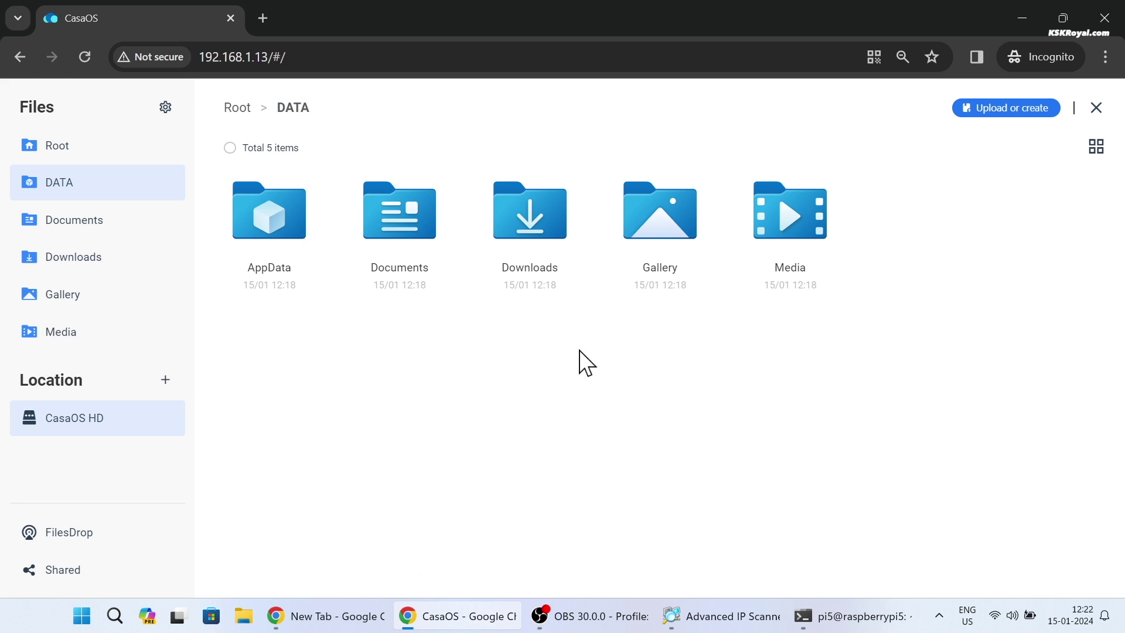
{"action": "left_click", "coordinate": [1095, 108]}
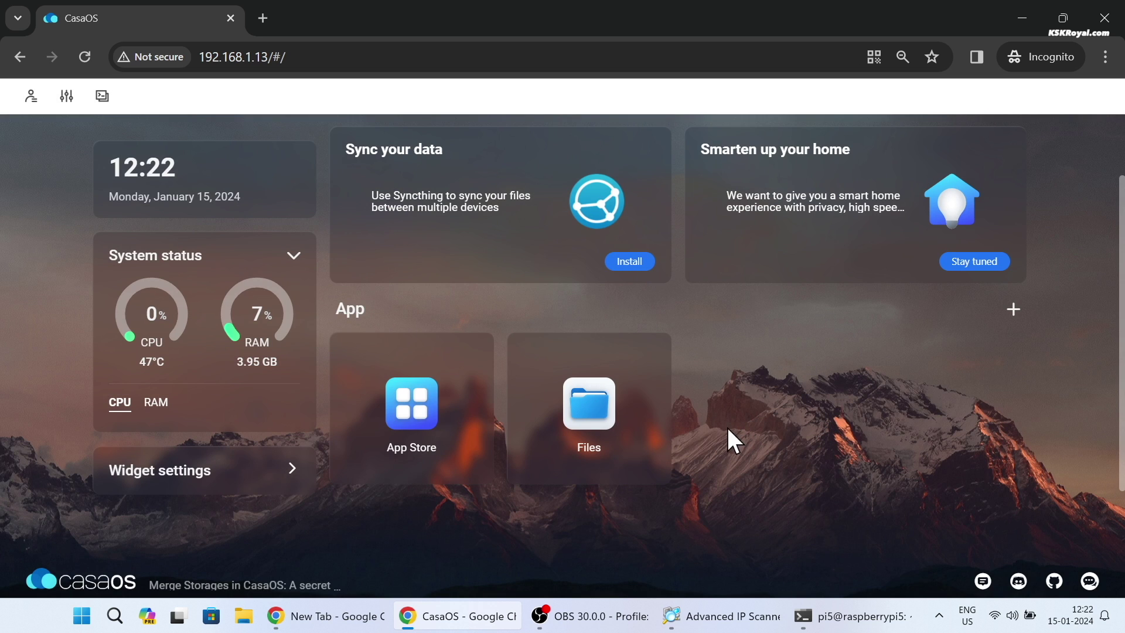
Step: Find Nextcloud in the CasaOS App Store and install it
{"action": "left_click", "coordinate": [431, 410]}
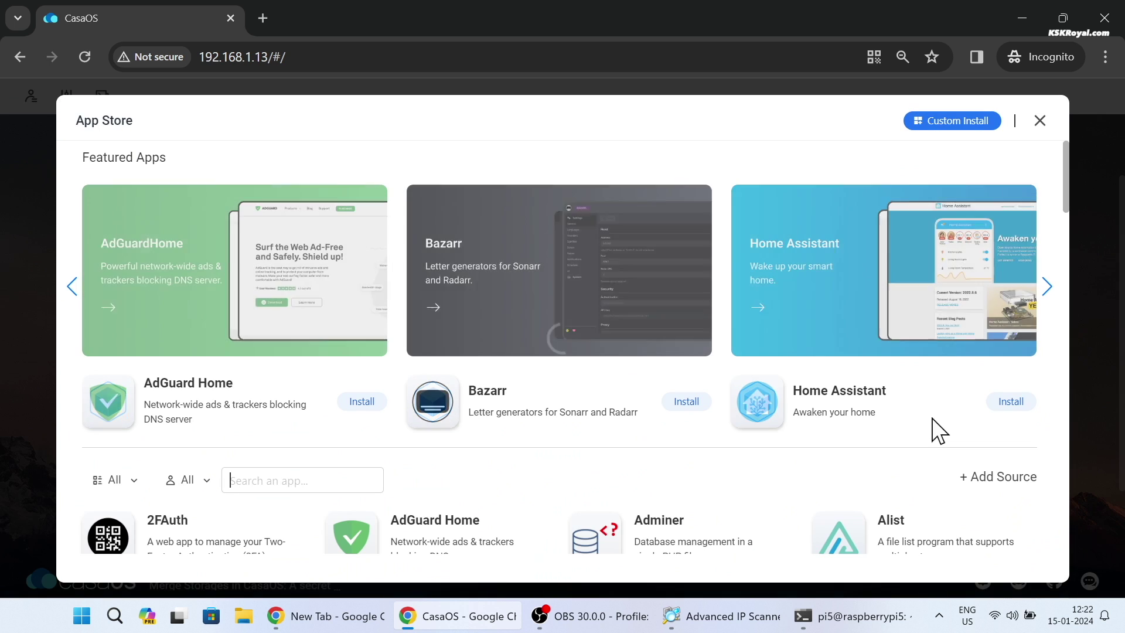
{"action": "scroll", "coordinate": [679, 440], "scroll_direction": "down", "scroll_amount": 3}
{"action": "scroll", "coordinate": [679, 436], "scroll_direction": "down", "scroll_amount": 3}
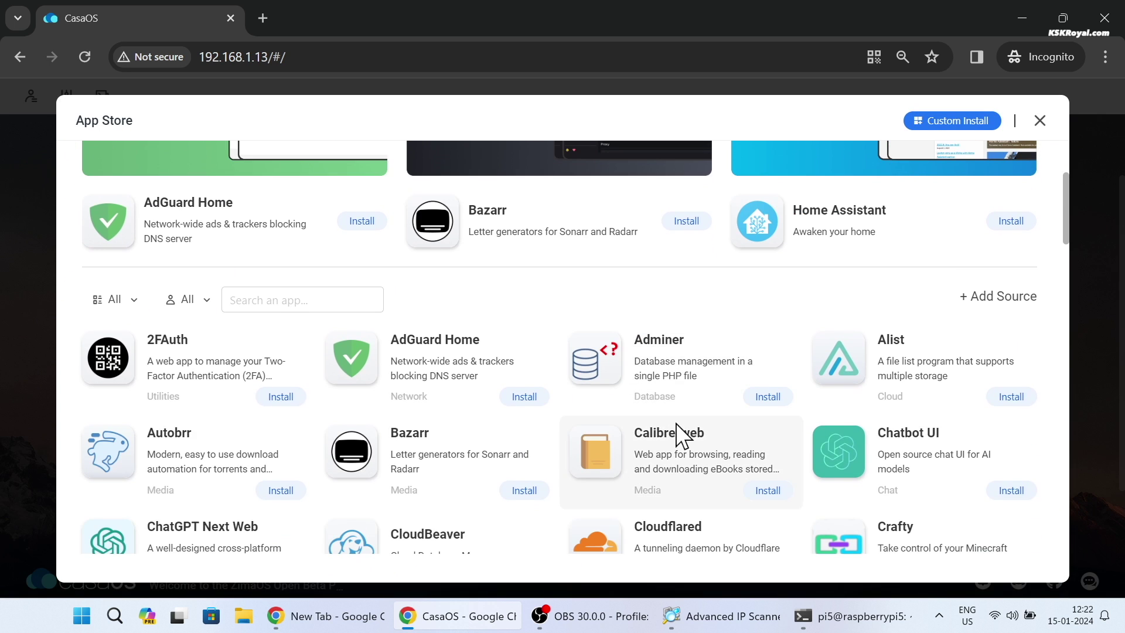
{"action": "left_click_drag", "start_coordinate": [1063, 233], "coordinate": [1066, 367]}
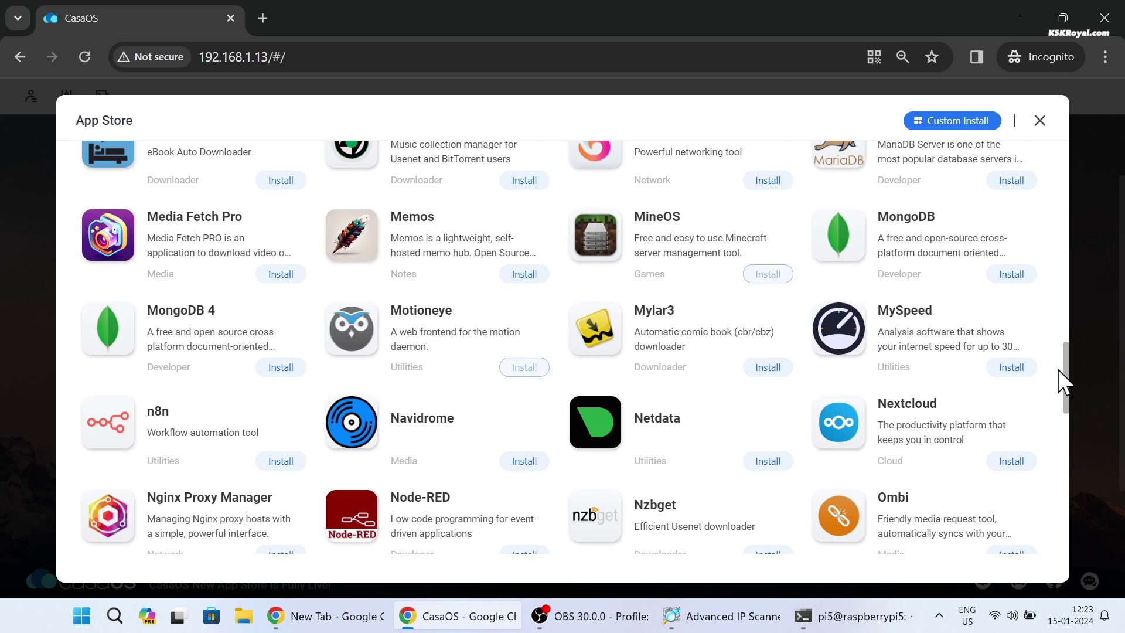
{"action": "left_click", "coordinate": [937, 438]}
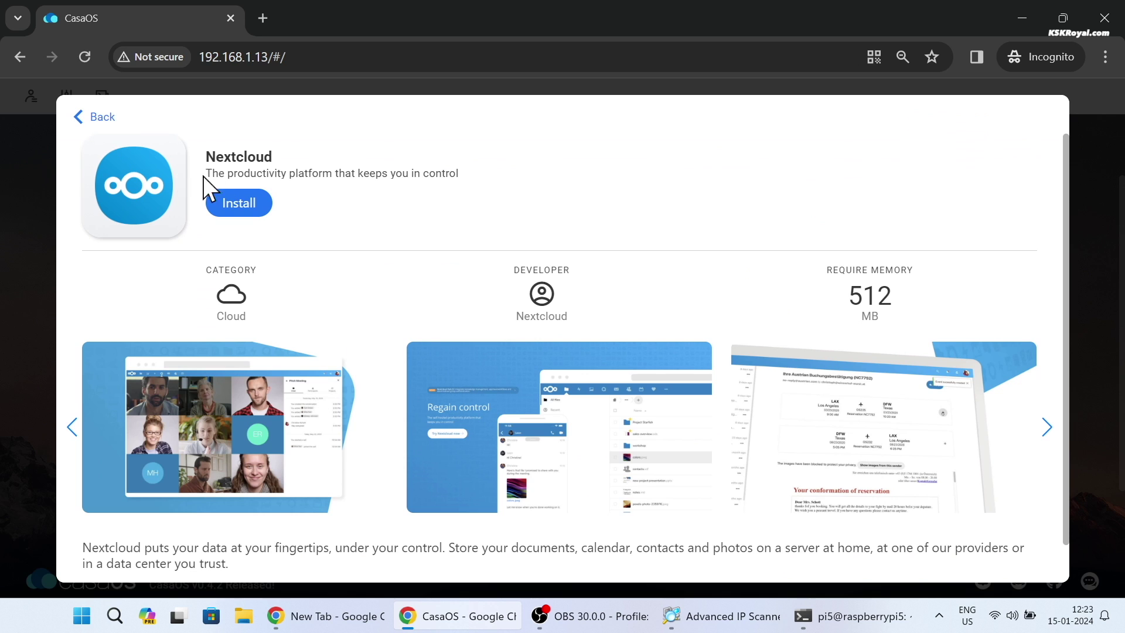
{"action": "left_click", "coordinate": [251, 214]}
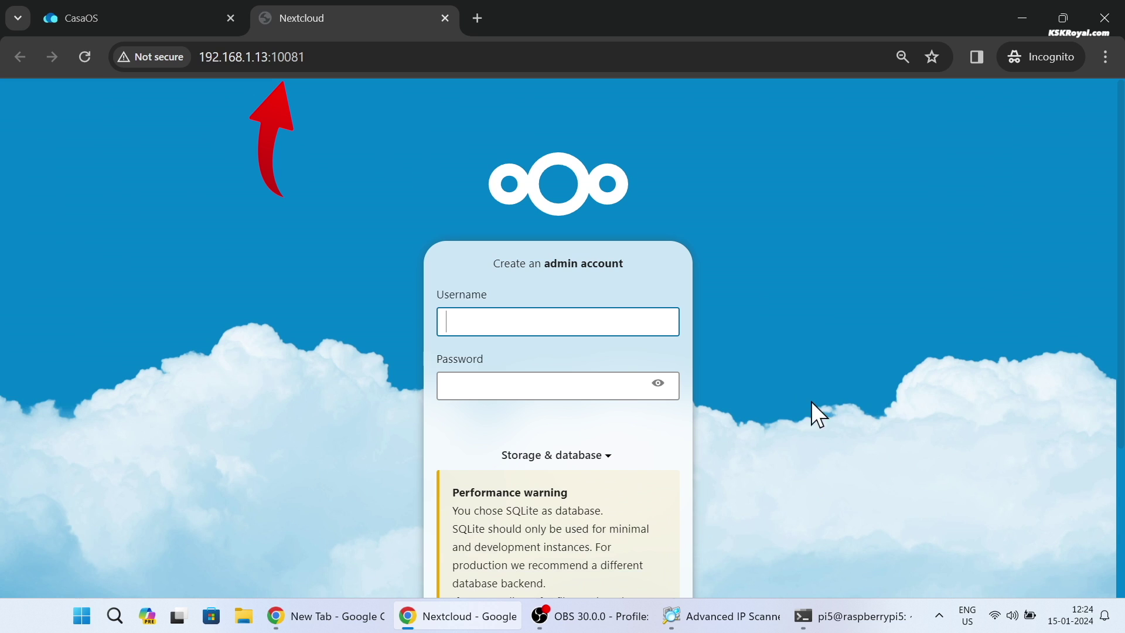
Step: Install Nextcloud with admin user pi5_nextCloud and a password, then return to the CasaOS tab
{"action": "type", "text": "pi5"}
{"action": "scroll", "coordinate": [1097, 226], "scroll_direction": "down", "scroll_amount": 1}
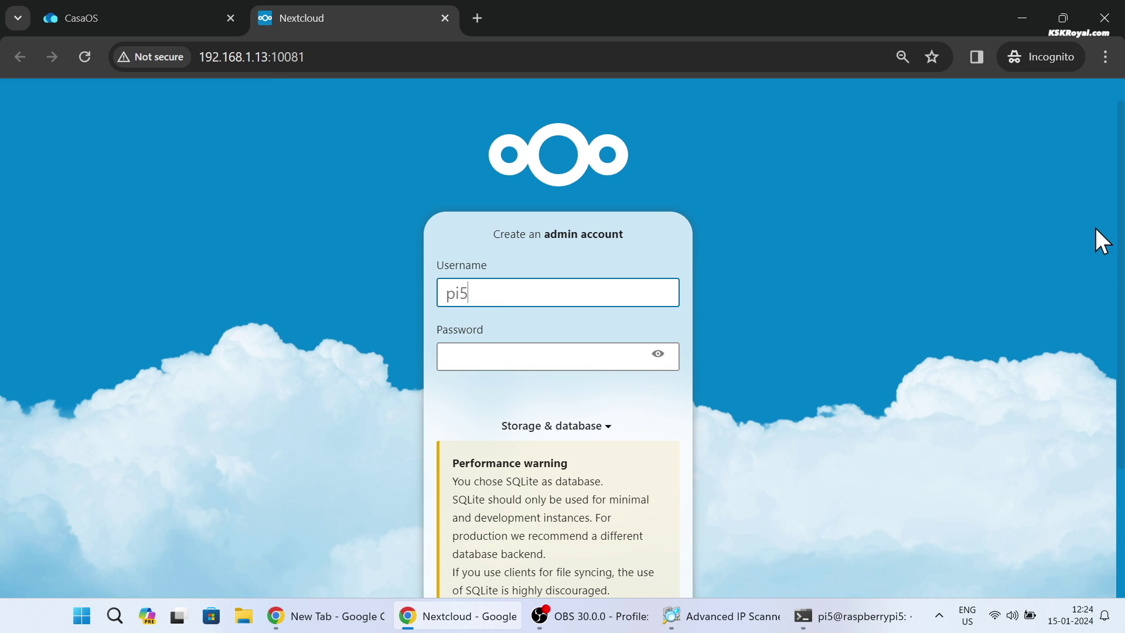
{"action": "type", "text": "_nextCloud"}
{"action": "key", "text": "Tab"}
{"action": "type", "text": "********"}
{"action": "scroll", "coordinate": [737, 372], "scroll_direction": "down", "scroll_amount": 3}
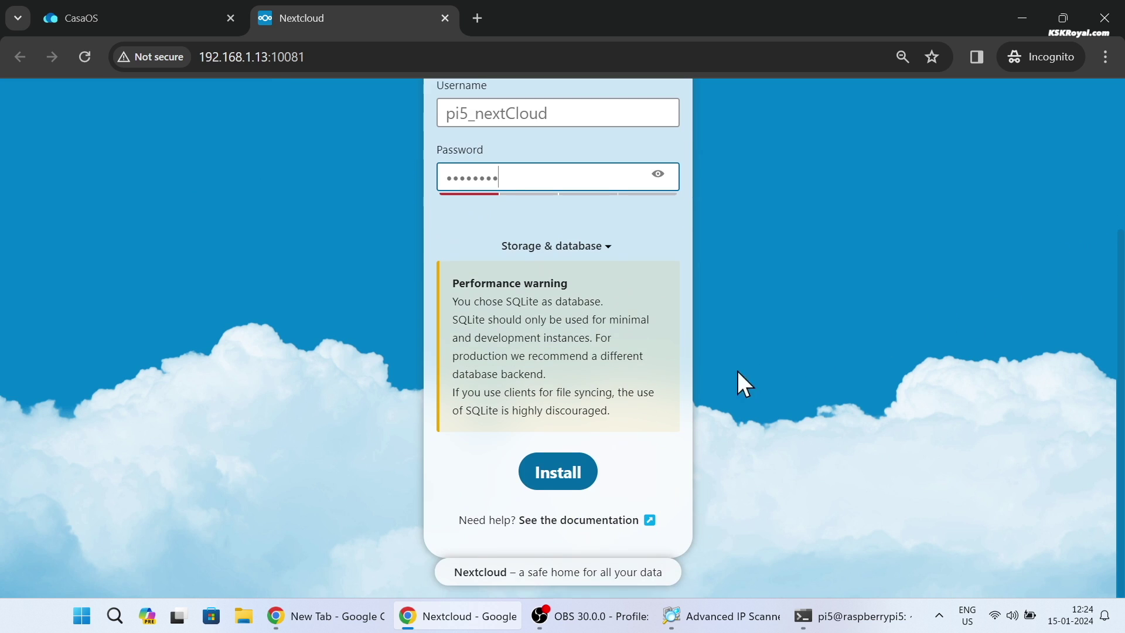
{"action": "left_click", "coordinate": [557, 476]}
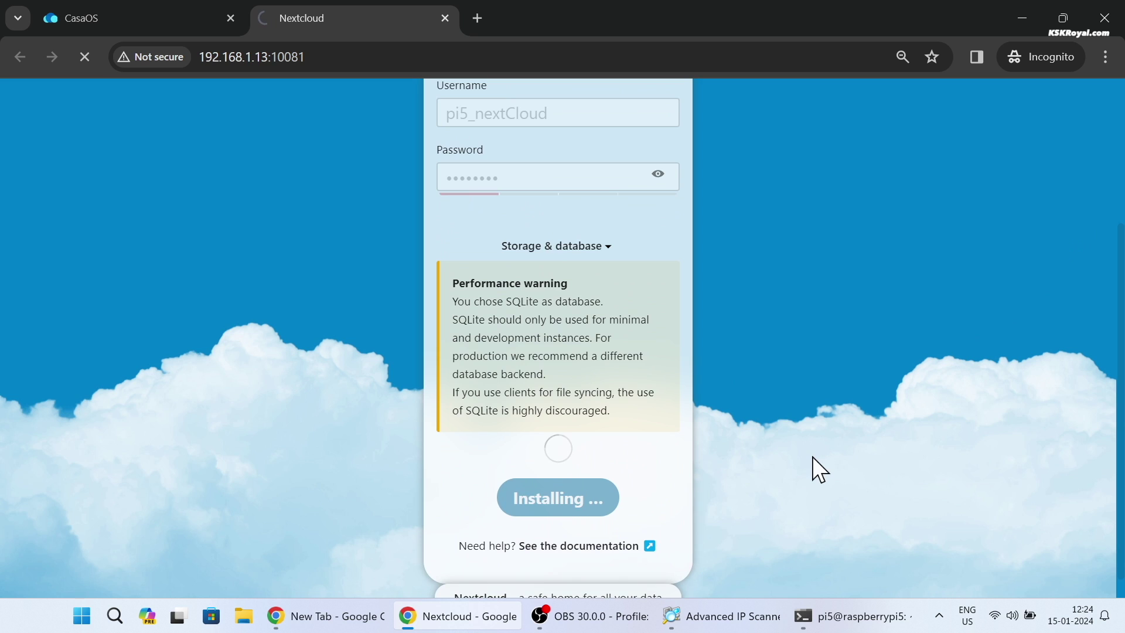
{"action": "scroll", "coordinate": [813, 455], "scroll_direction": "up", "scroll_amount": 1}
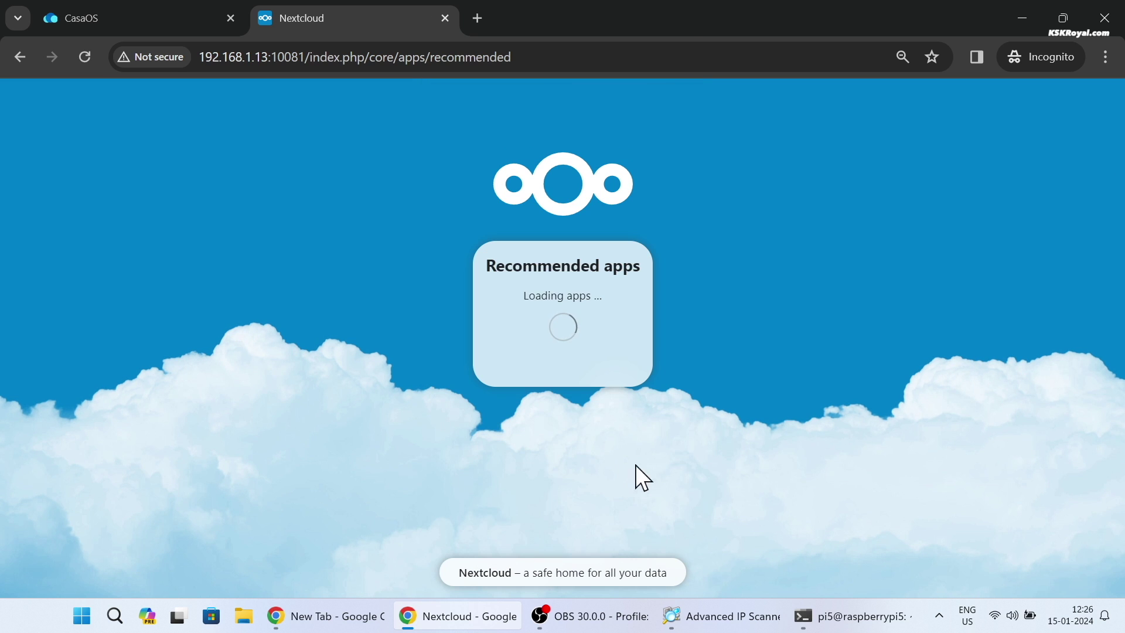
{"action": "left_click", "coordinate": [53, 17]}
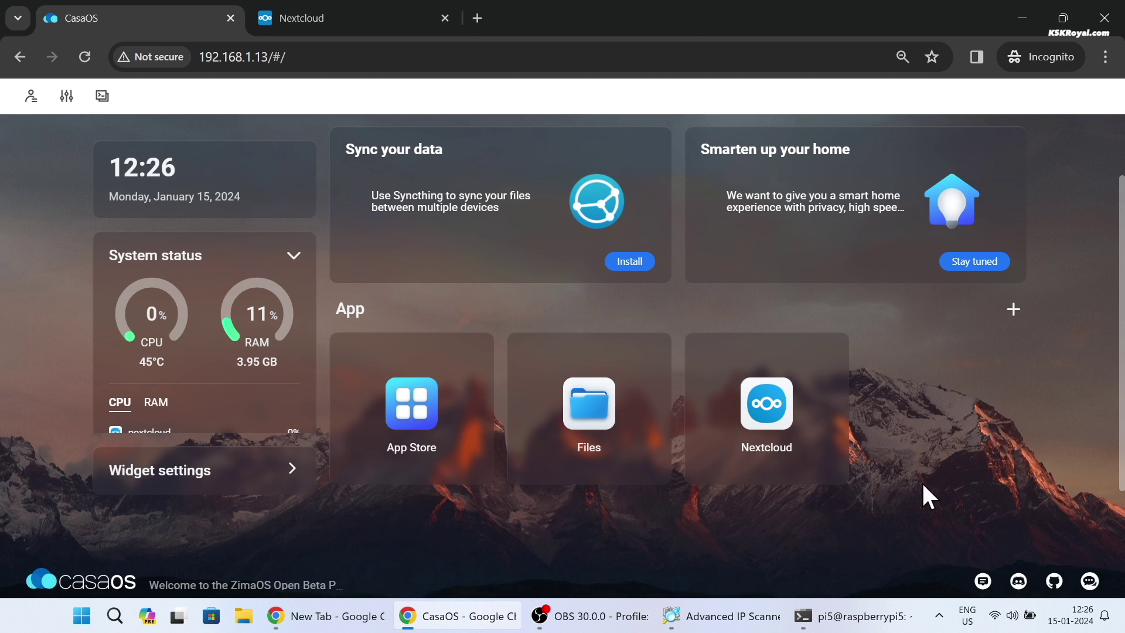
Step: Search the App Store for Jellyfin and install it, then install Nextcloud's recommended apps
{"action": "left_click", "coordinate": [410, 401]}
{"action": "scroll", "coordinate": [861, 469], "scroll_direction": "down", "scroll_amount": 3}
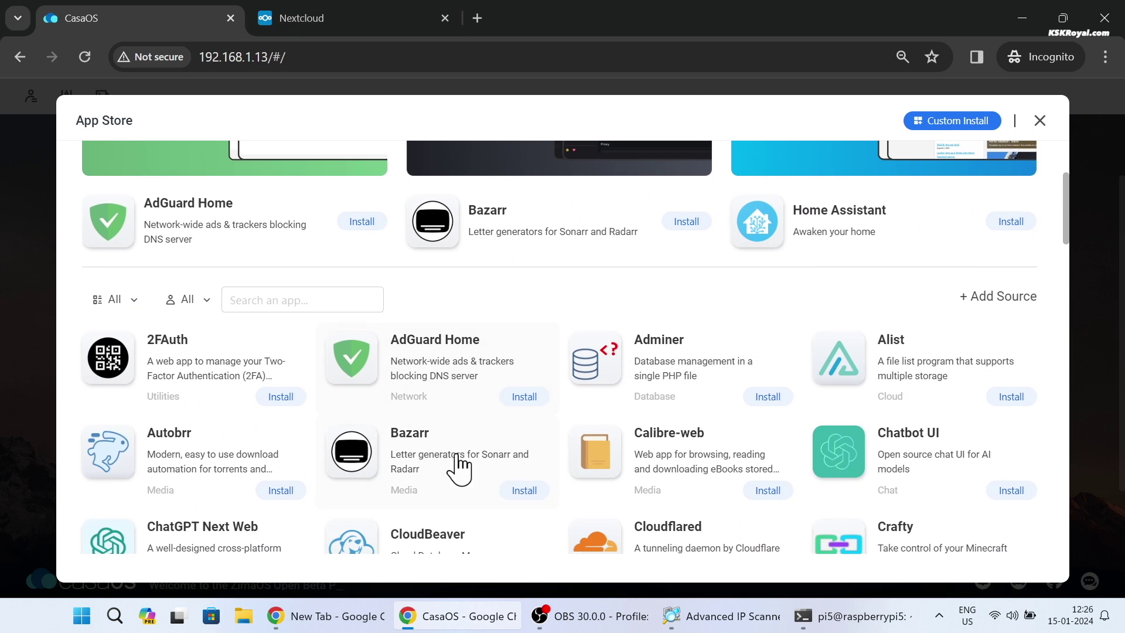
{"action": "scroll", "coordinate": [301, 303], "scroll_direction": "down", "scroll_amount": 3}
{"action": "scroll", "coordinate": [297, 281], "scroll_direction": "up", "scroll_amount": 2}
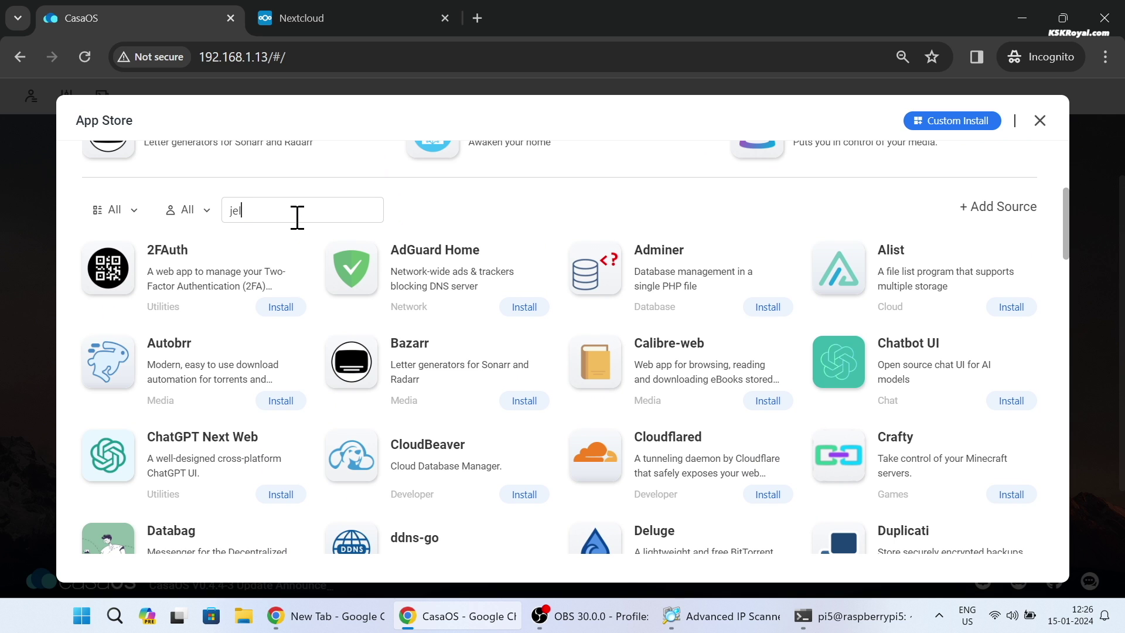
{"action": "type", "text": "lyfin"}
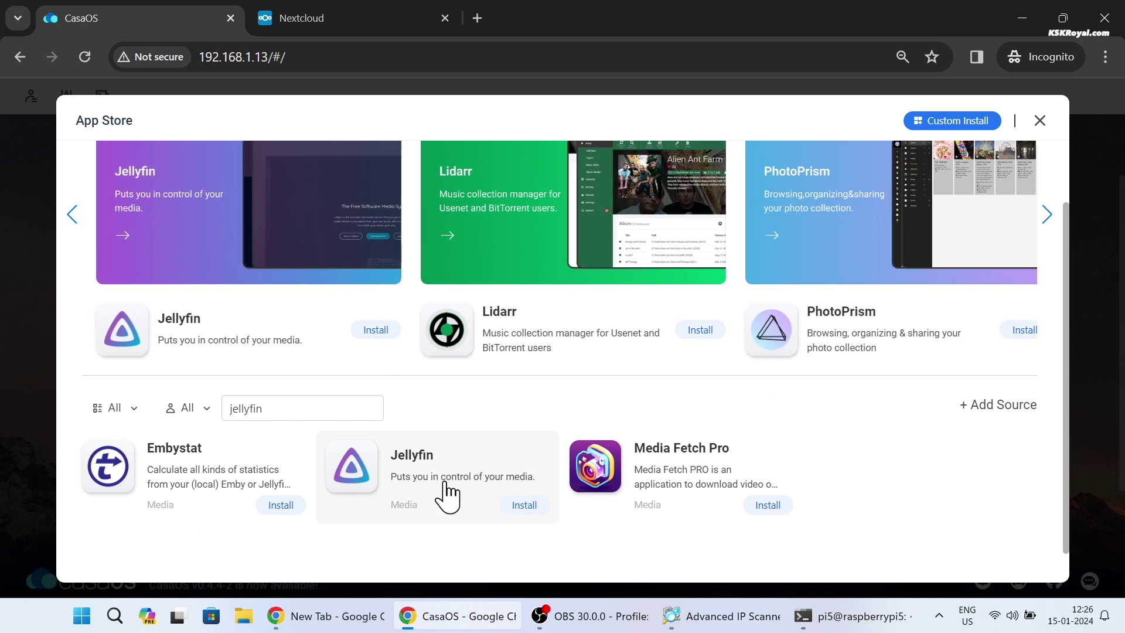
{"action": "left_click", "coordinate": [267, 343]}
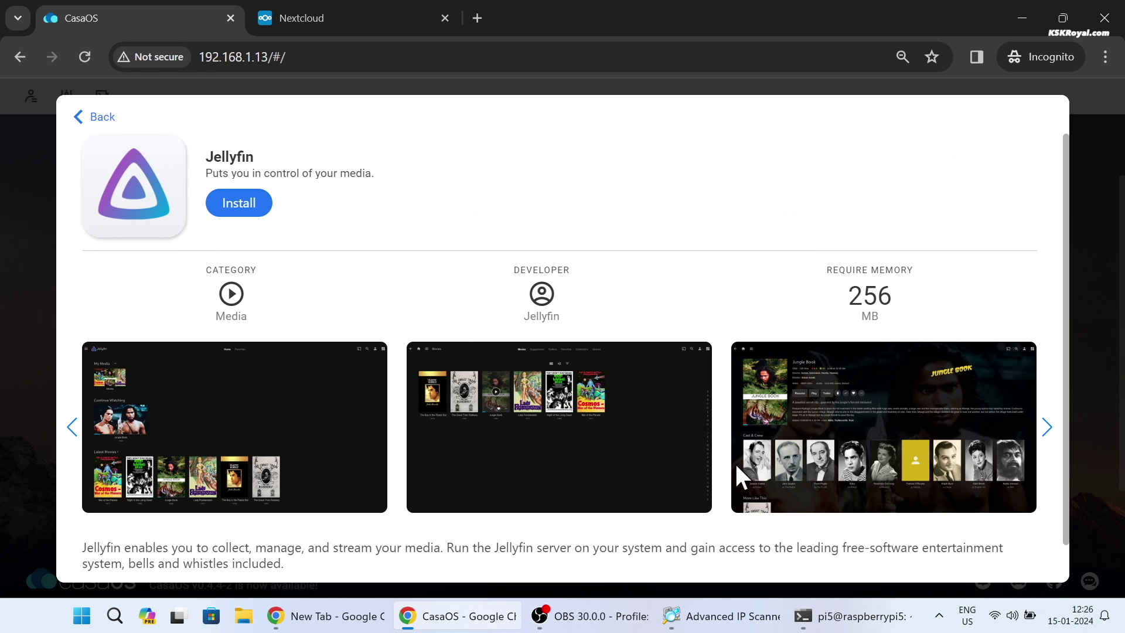
{"action": "left_click", "coordinate": [244, 212]}
{"action": "left_click", "coordinate": [360, 17]}
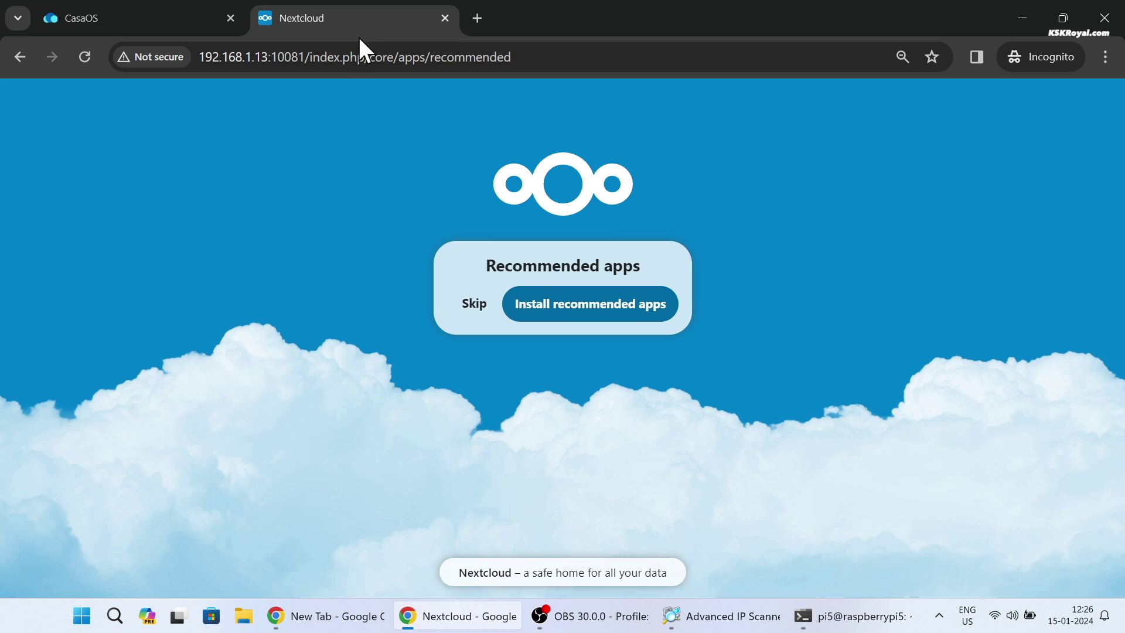
{"action": "left_click", "coordinate": [558, 316]}
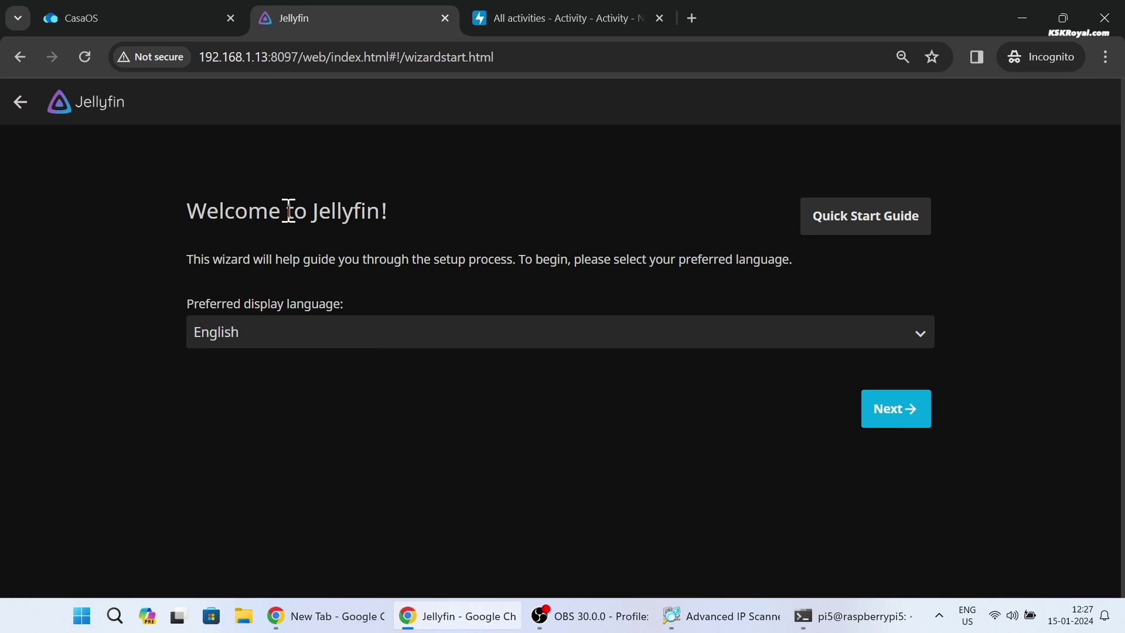
Step: Highlight the Jellyfin heading and 192.168.1.13:8097, keep English and advance to the admin user page
{"action": "triple_click", "coordinate": [288, 211]}
{"action": "left_click_drag", "start_coordinate": [291, 58], "coordinate": [205, 65]}
{"action": "left_click", "coordinate": [300, 57]}
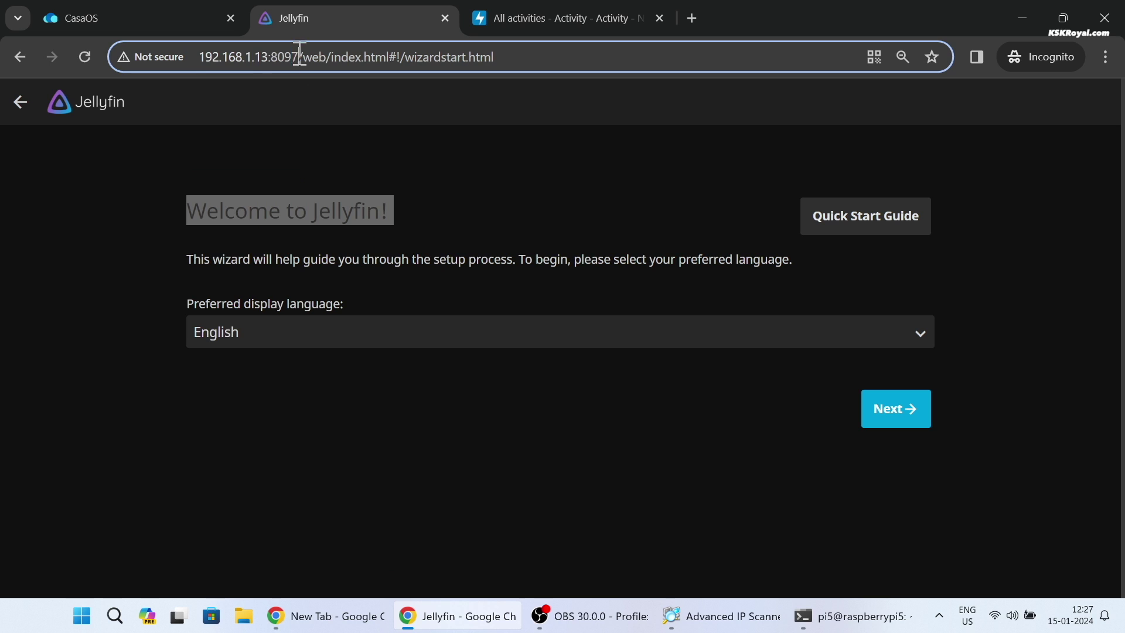
{"action": "left_click_drag", "start_coordinate": [295, 50], "coordinate": [215, 50]}
{"action": "left_click", "coordinate": [416, 532]}
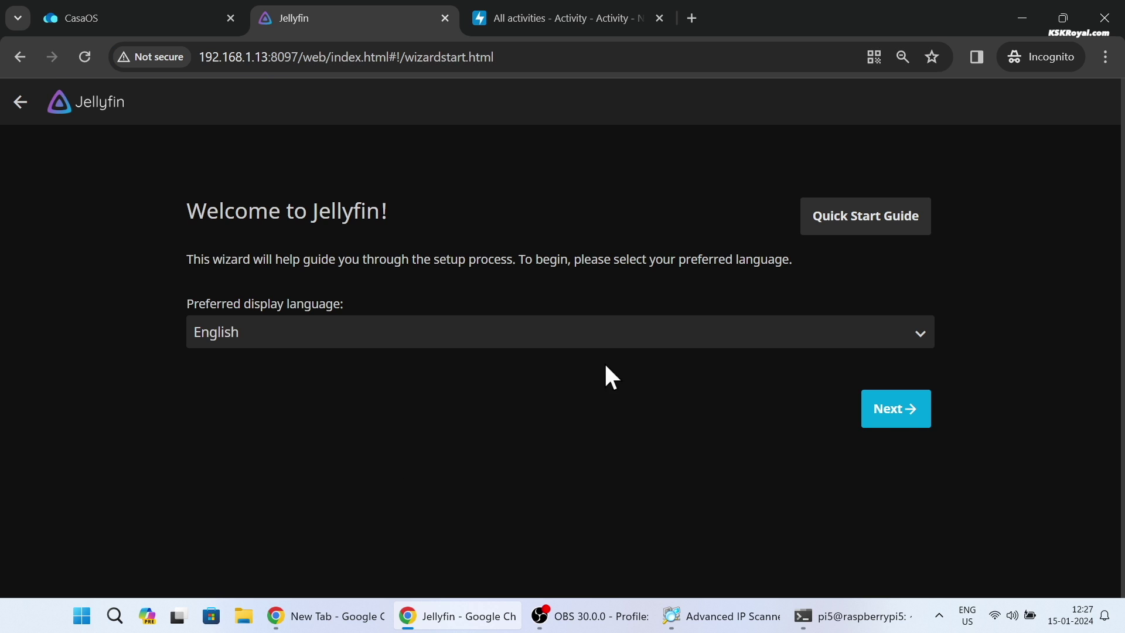
{"action": "left_click", "coordinate": [907, 413]}
{"action": "left_click", "coordinate": [369, 318]}
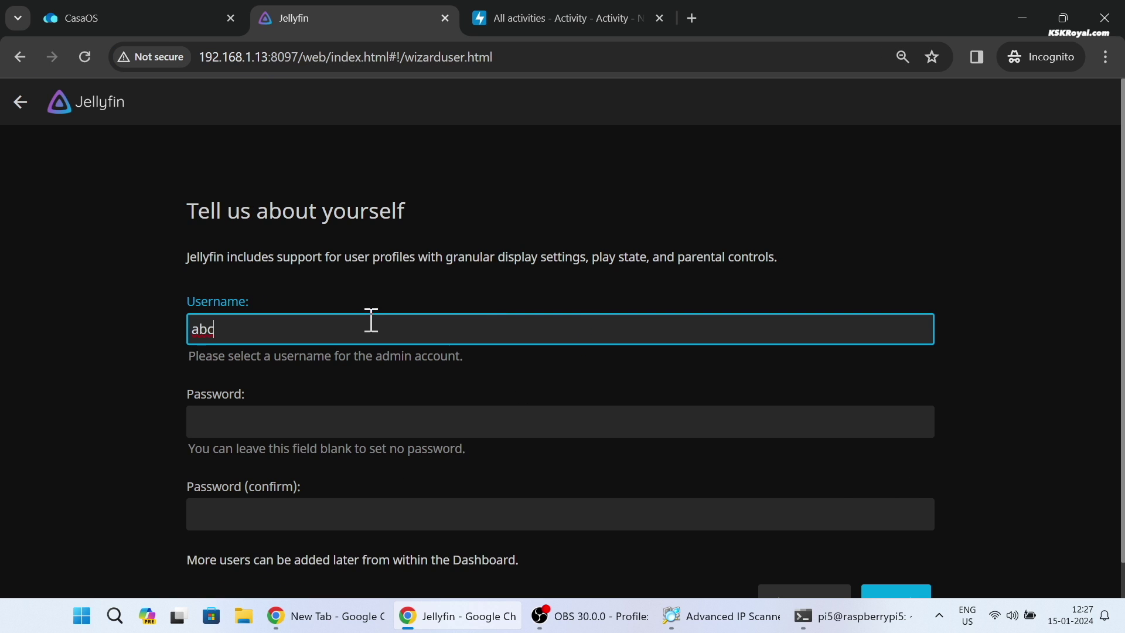
Step: Run nmcli on the Pi and highlight eth0's address 192.168.1.13
{"action": "key", "text": "ctrl+a"}
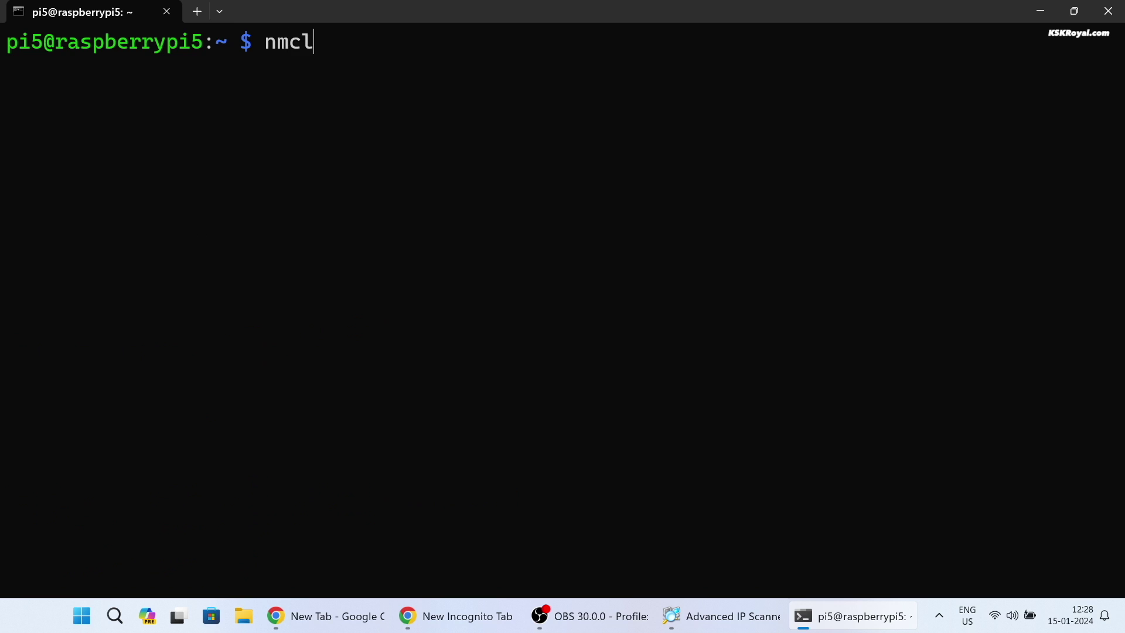
{"action": "type", "text": "i"}
{"action": "key", "text": "Return"}
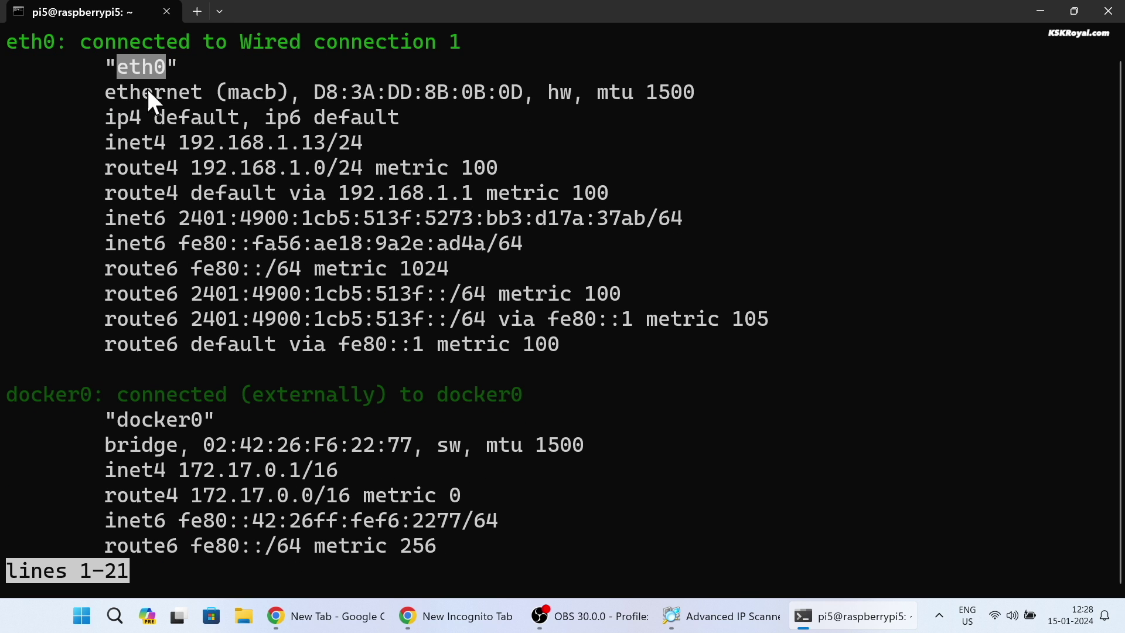
{"action": "left_click_drag", "start_coordinate": [185, 143], "coordinate": [220, 143]}
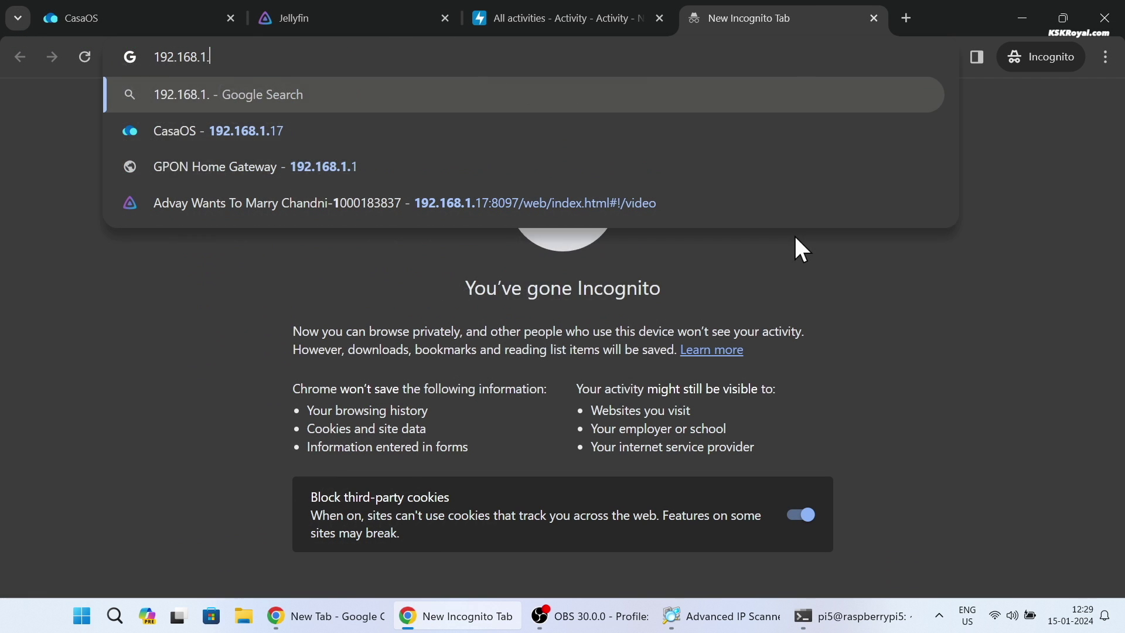
Step: Open the router page at 192.168.1.1 and log in with the admin credentials
{"action": "type", "text": "192.168.1.1"}
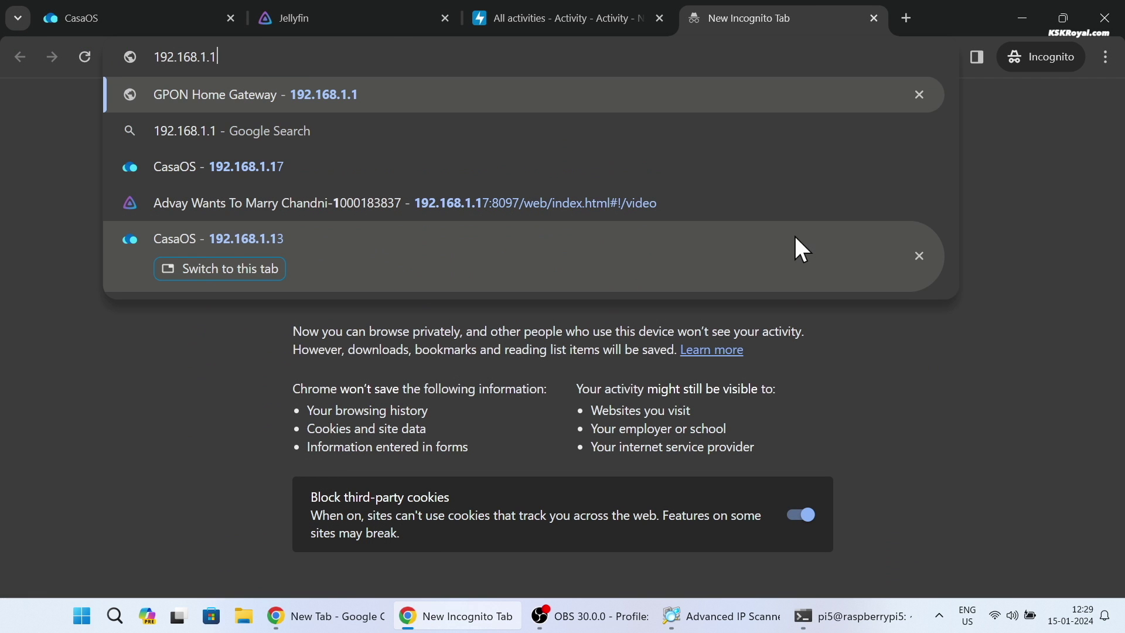
{"action": "key", "text": "Return"}
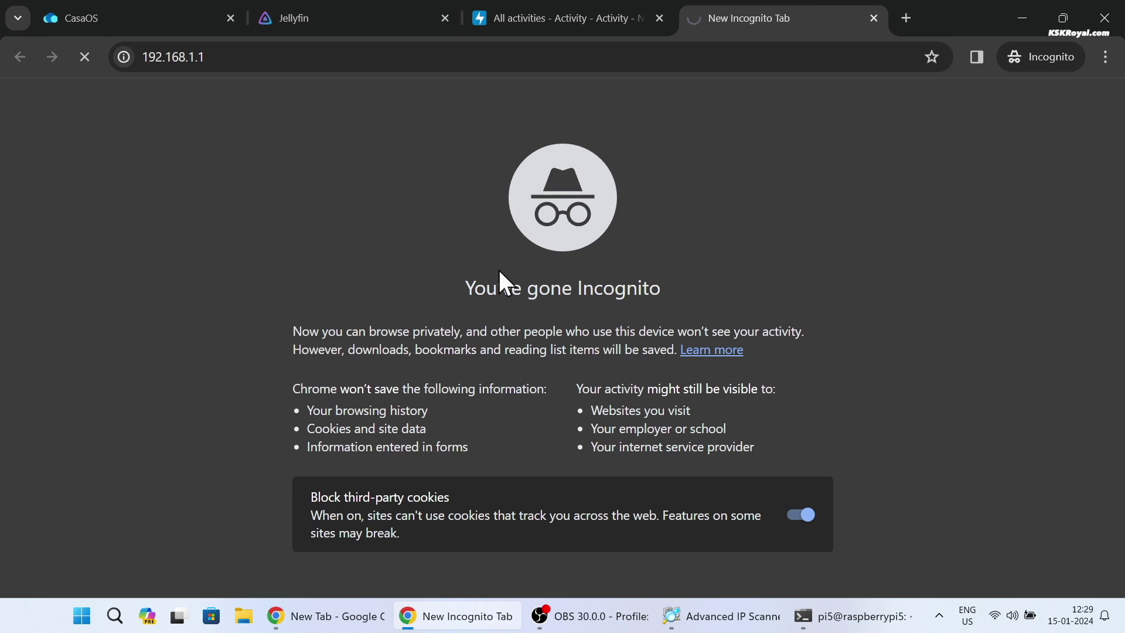
{"action": "type", "text": "admin"}
{"action": "key", "text": "Tab"}
{"action": "type", "text": "•••"}
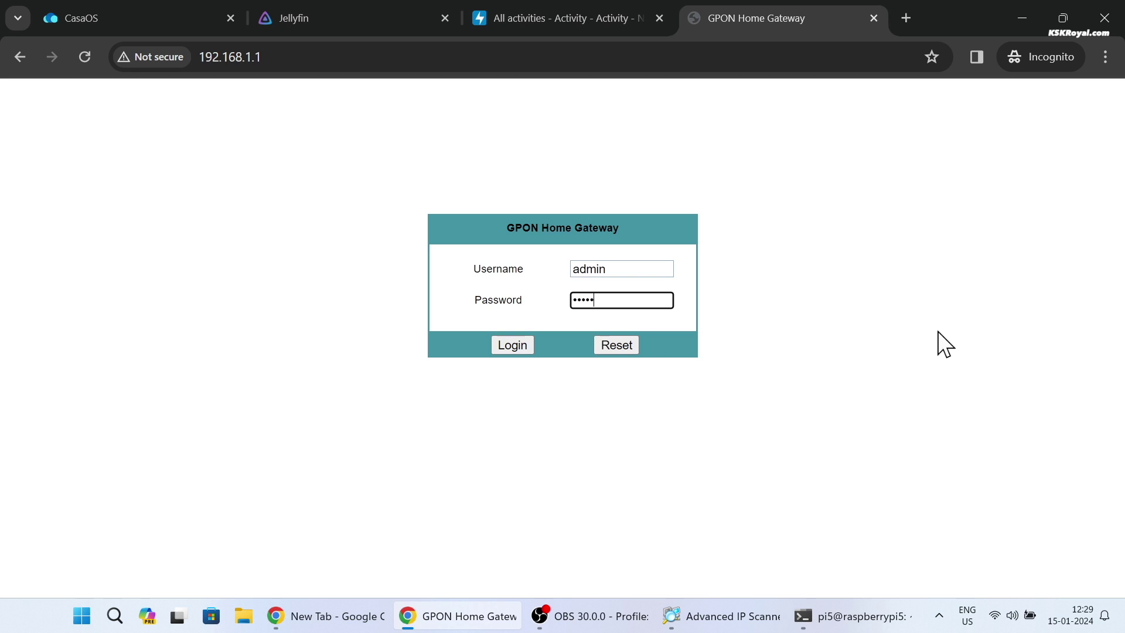
{"action": "key", "text": "Return"}
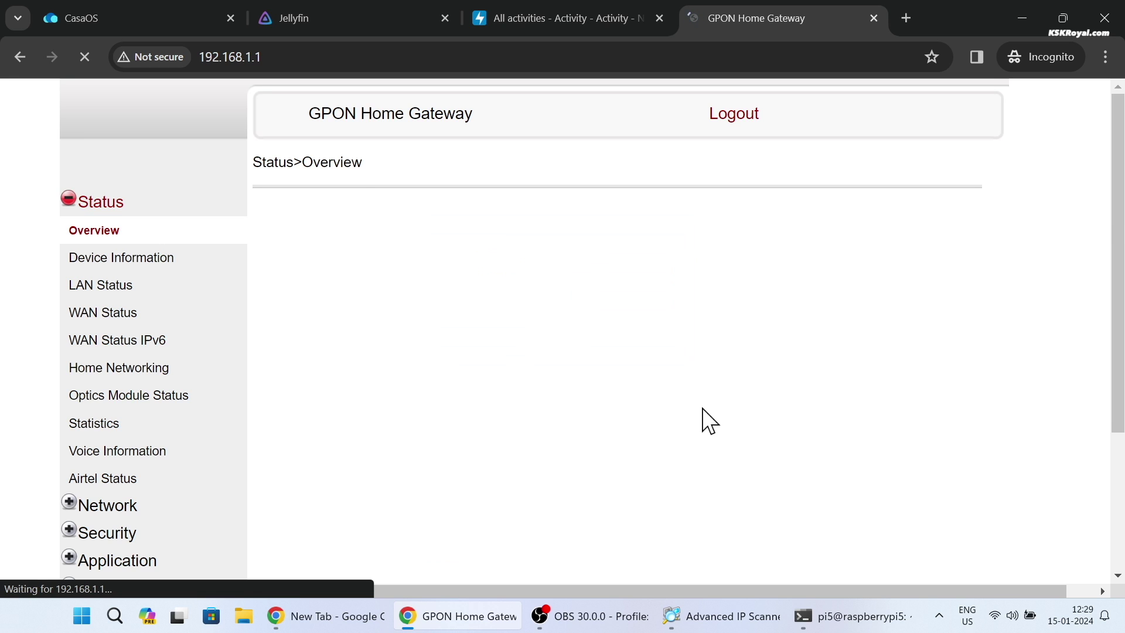
Step: Locate raspberrypi5 under Home Networking and copy its hardware MAC address
{"action": "left_click", "coordinate": [126, 370]}
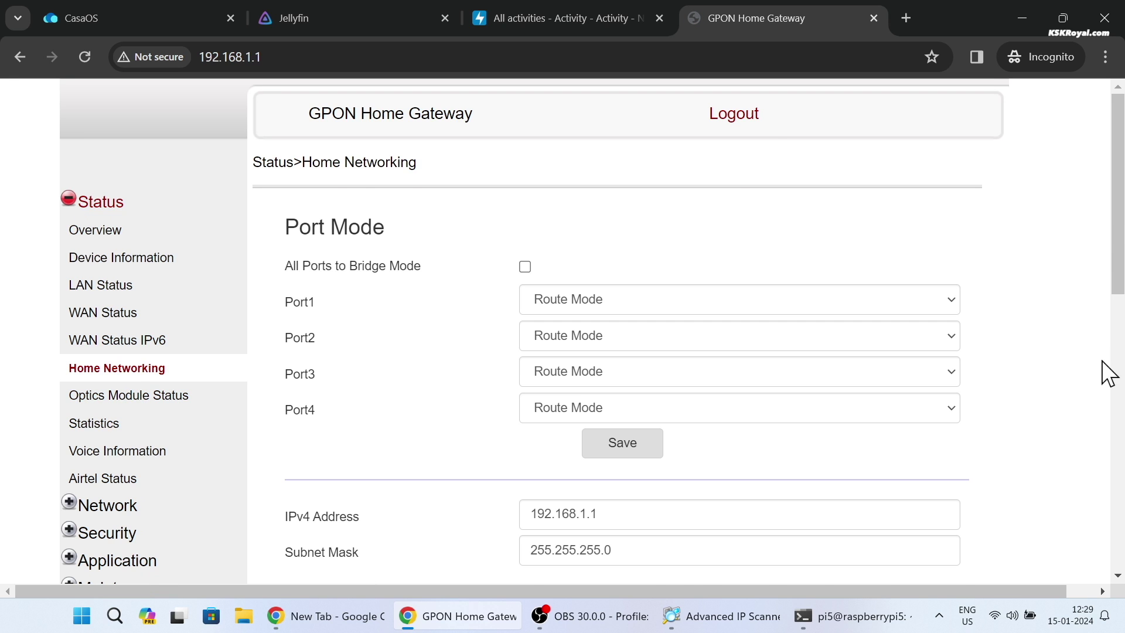
{"action": "scroll", "coordinate": [1109, 373], "scroll_direction": "down", "scroll_amount": 7}
{"action": "double_click", "coordinate": [488, 279]}
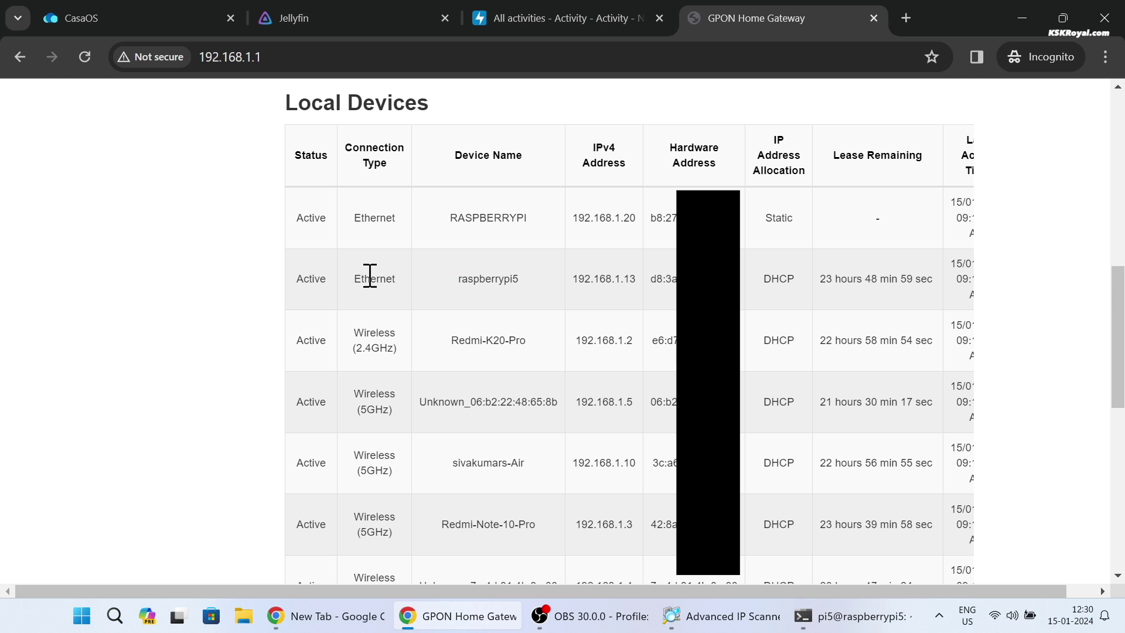
{"action": "double_click", "coordinate": [374, 278]}
{"action": "left_click_drag", "start_coordinate": [366, 149], "coordinate": [352, 153]}
{"action": "left_click", "coordinate": [363, 151]}
{"action": "left_click_drag", "start_coordinate": [657, 278], "coordinate": [740, 297]}
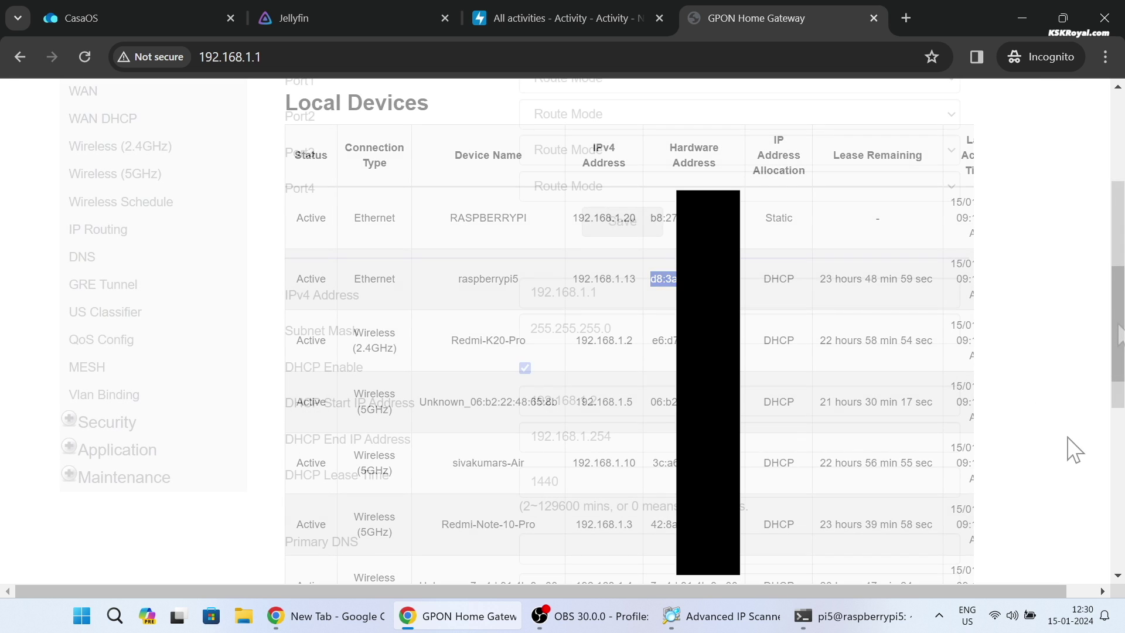
Step: Paste the MAC address into the Static DHCP Entry's MAC Address field
{"action": "scroll", "coordinate": [1066, 440], "scroll_direction": "down", "scroll_amount": 3}
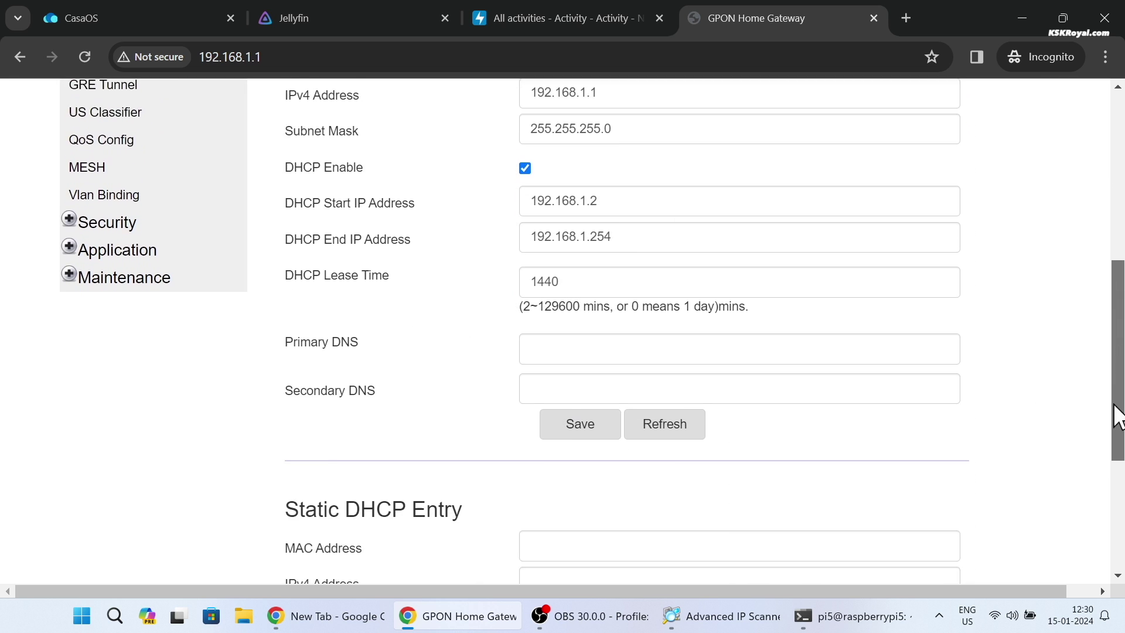
{"action": "left_click_drag", "start_coordinate": [1117, 415], "coordinate": [1008, 488]}
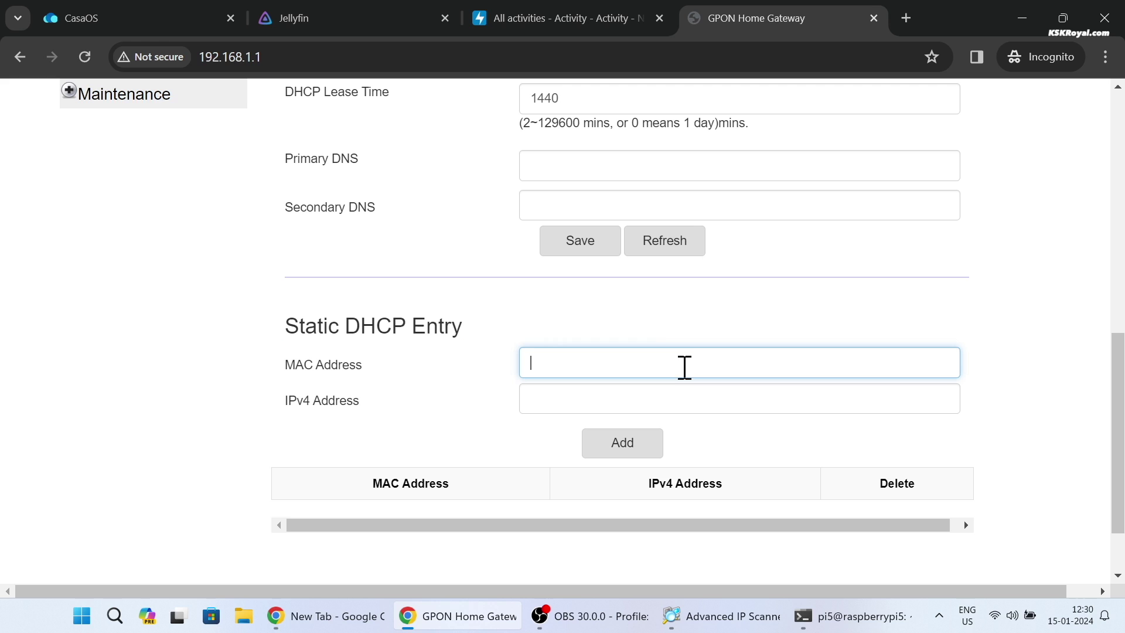
{"action": "right_click", "coordinate": [682, 350]}
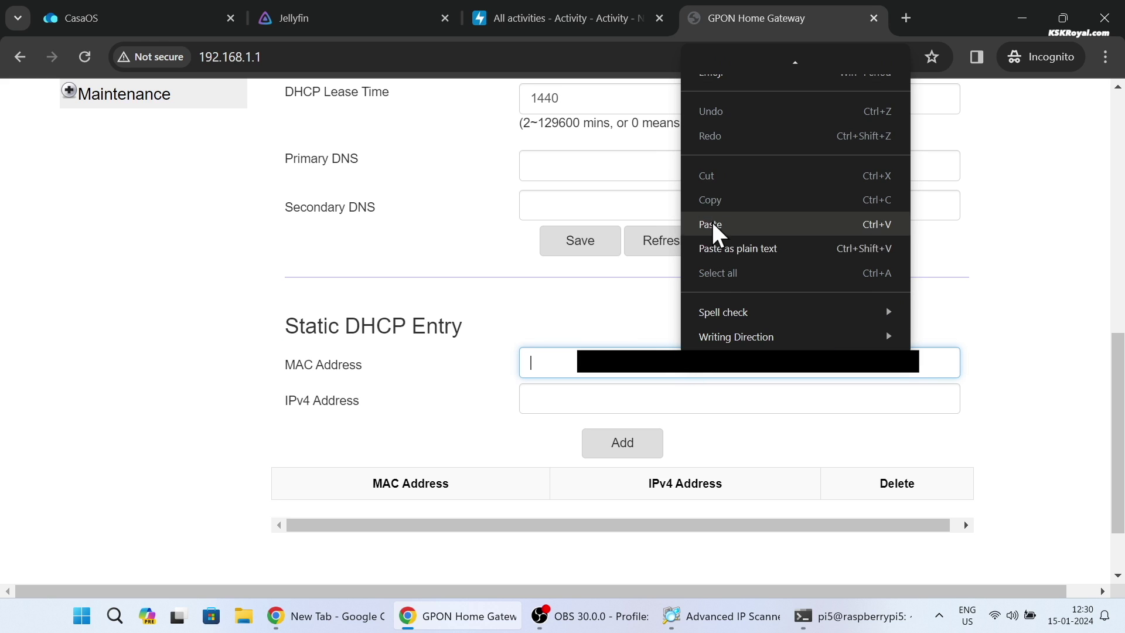
{"action": "left_click", "coordinate": [715, 225]}
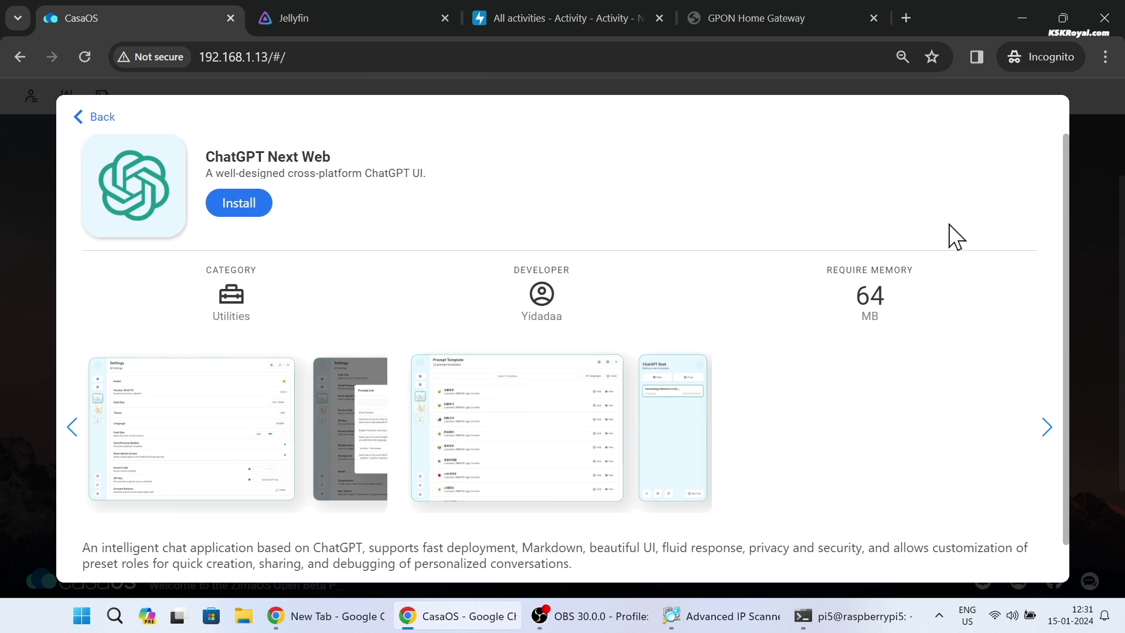
Step: Go back to the App Store catalogue top and switch the browser to full screen
{"action": "left_click", "coordinate": [87, 116]}
{"action": "scroll", "coordinate": [602, 351], "scroll_direction": "down", "scroll_amount": 5}
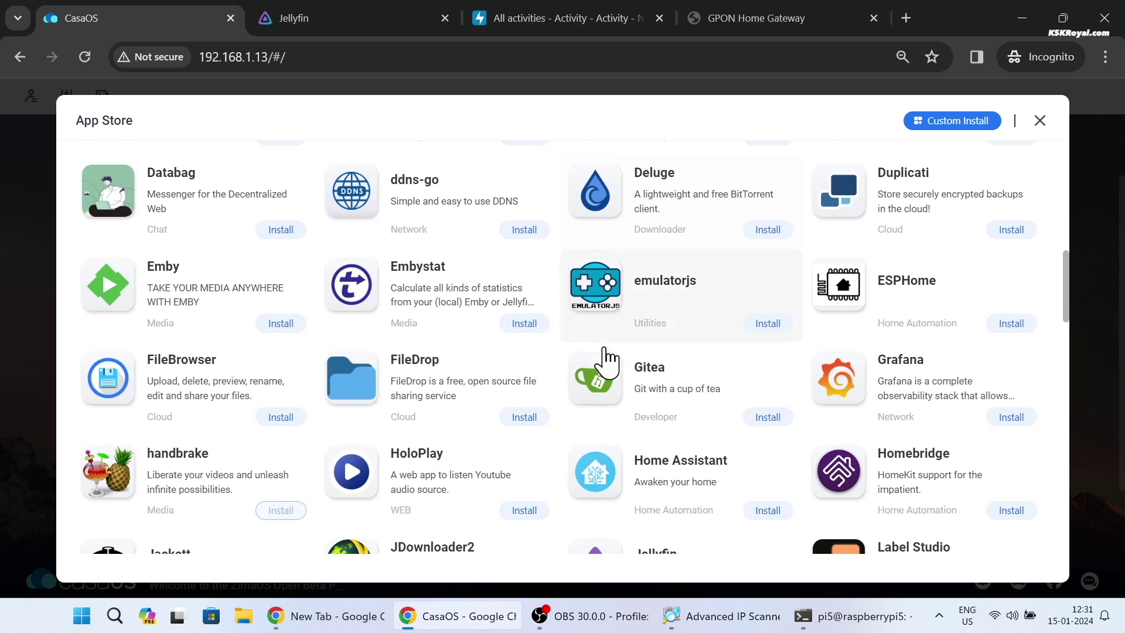
{"action": "scroll", "coordinate": [690, 478], "scroll_direction": "up", "scroll_amount": 6}
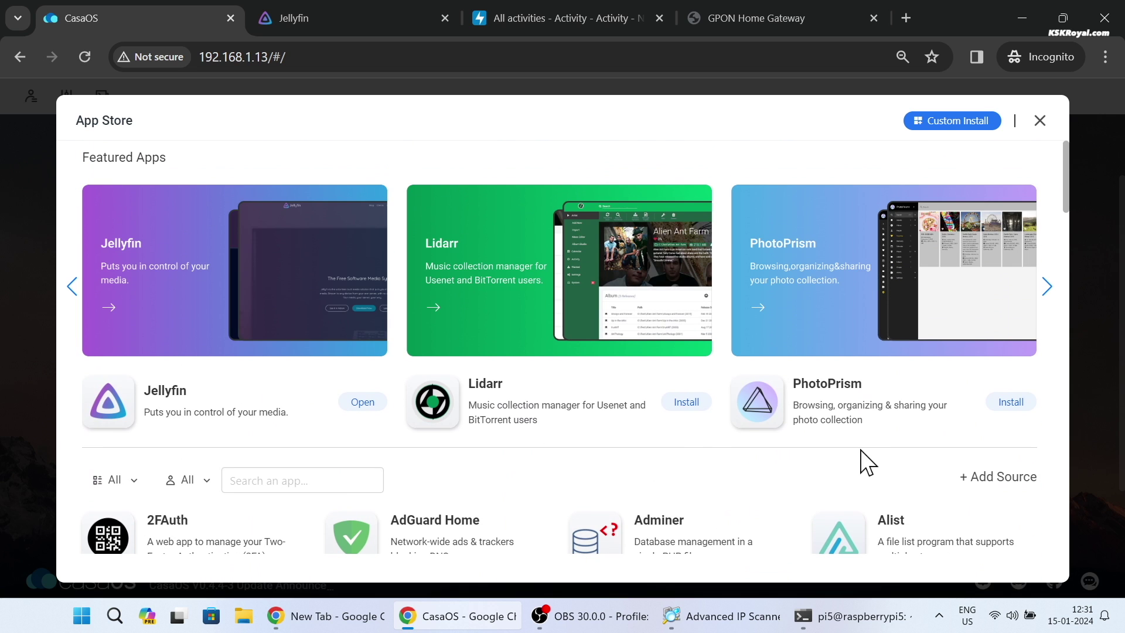
{"action": "key", "text": "F11"}
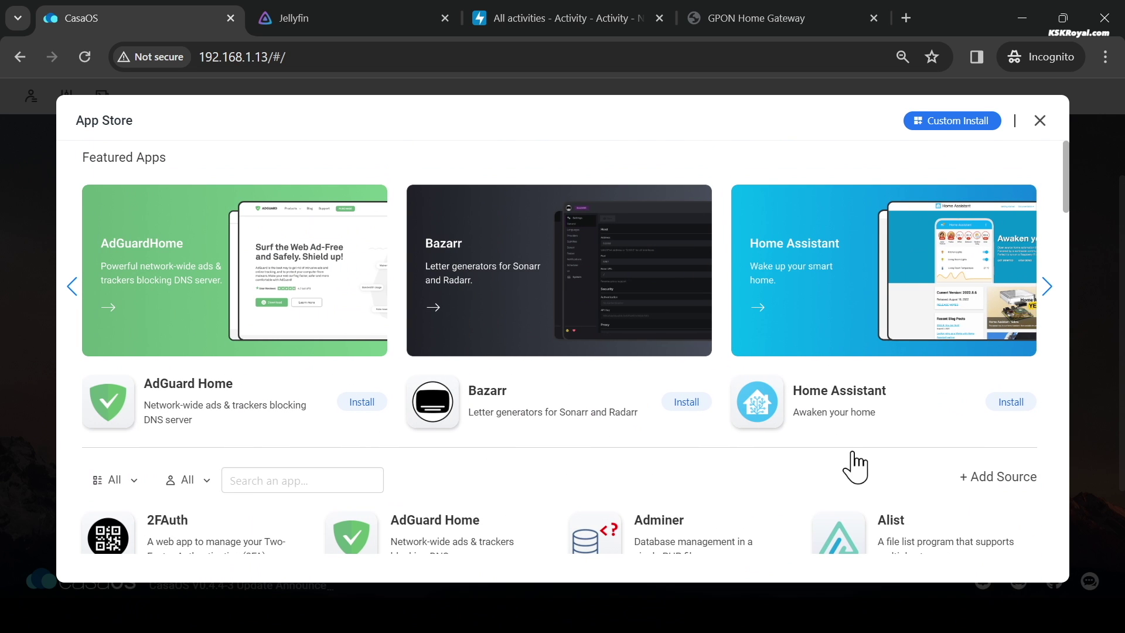